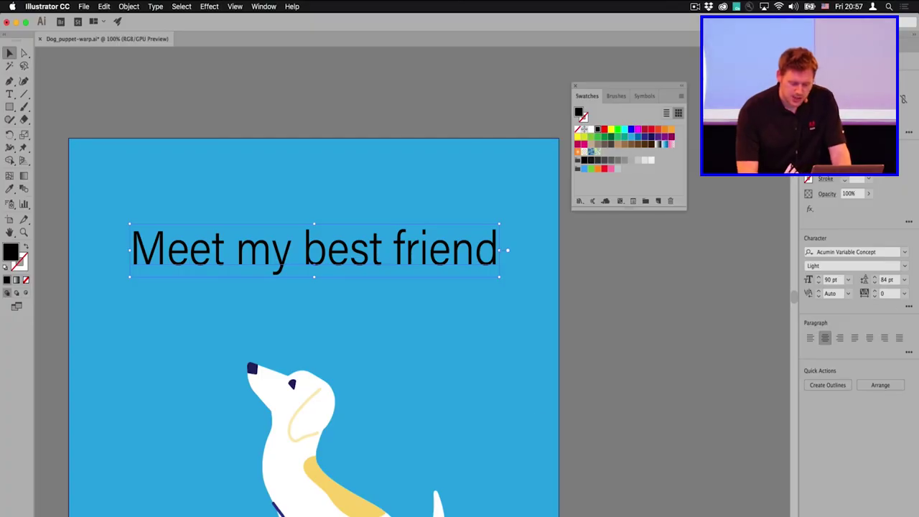
Customize the headline's variable font to weight 100, width 95 and slant 10.8
left_click(909, 306)
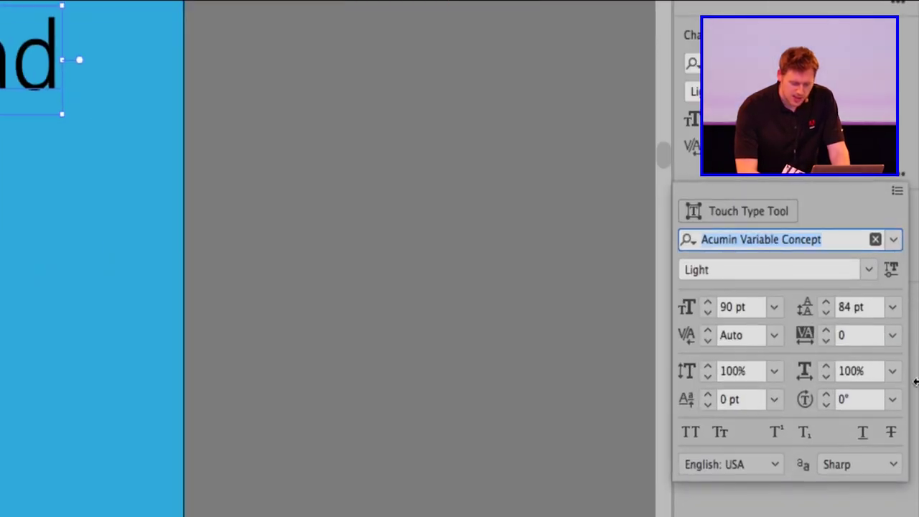
left_click(891, 270)
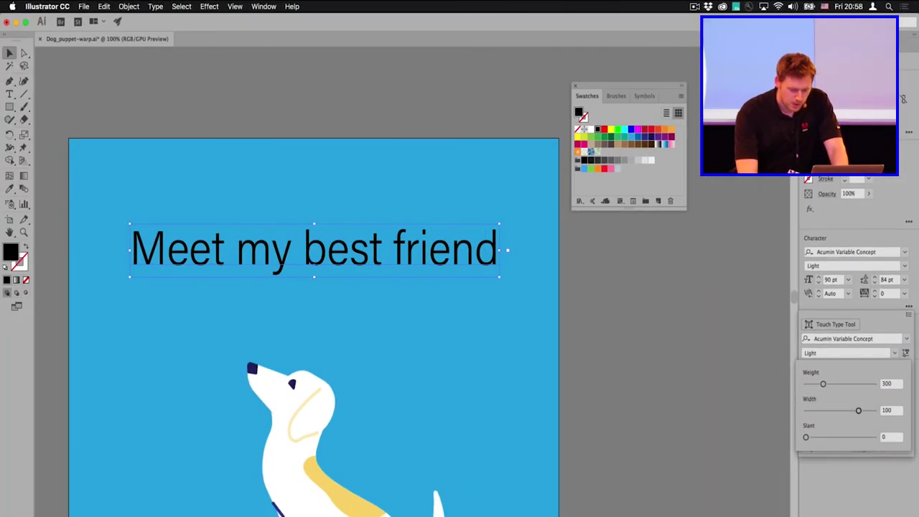
left_click_drag(832, 384, 806, 384)
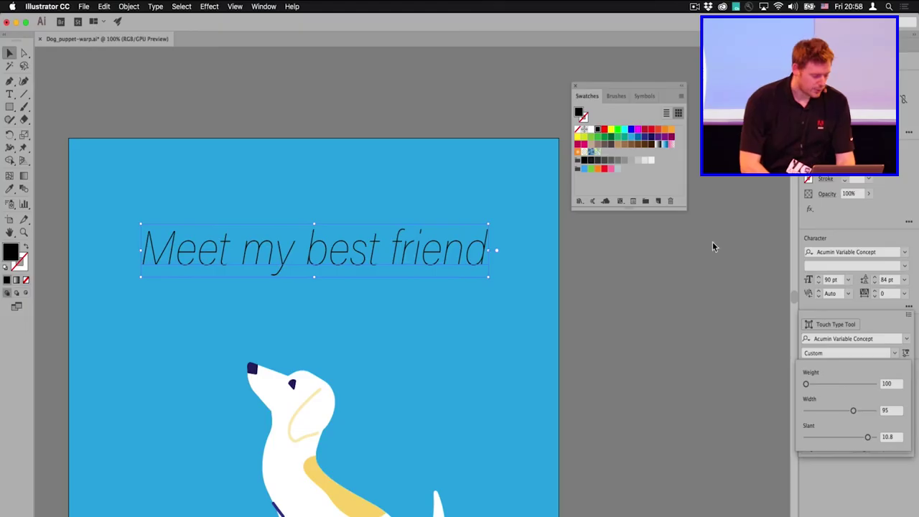
left_click_drag(380, 371, 377, 328)
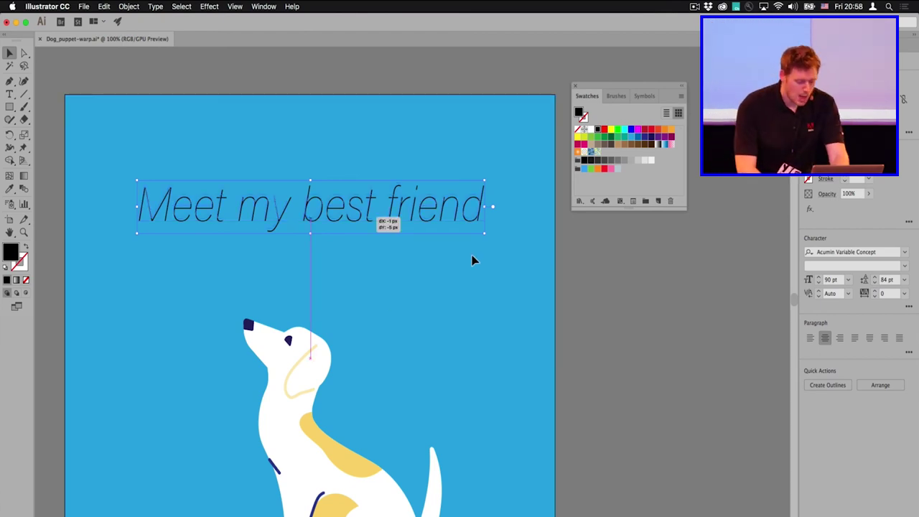
Set the headline font to Abelone and shorten the blue background rectangle from above, leaving a white area behind the headline
left_click(904, 252)
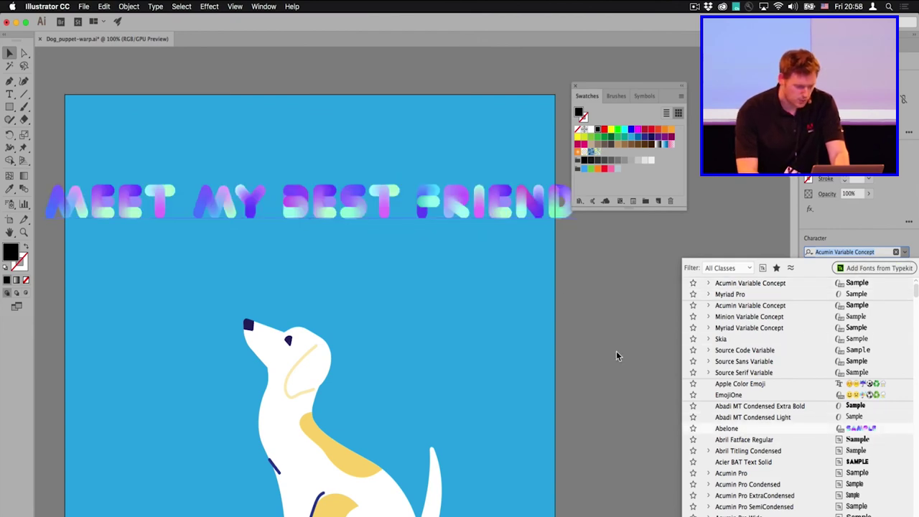
left_click(499, 129)
left_click_drag(498, 129, 499, 468)
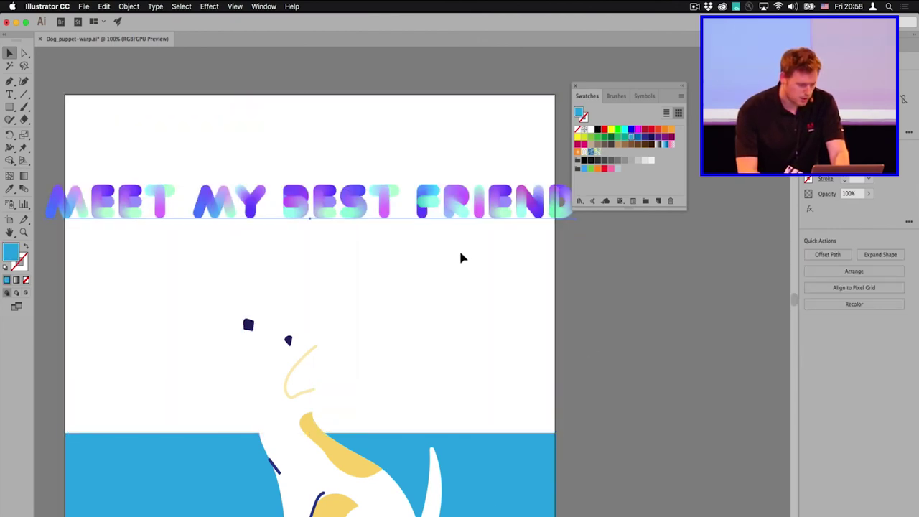
left_click_drag(435, 232, 464, 211)
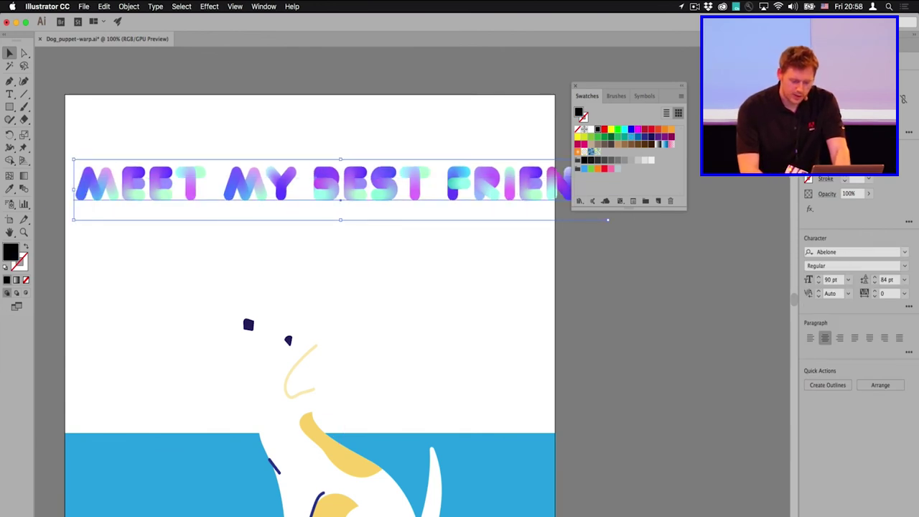
Browse through the whole font list, previewing different typefaces on the headline
left_click(905, 252)
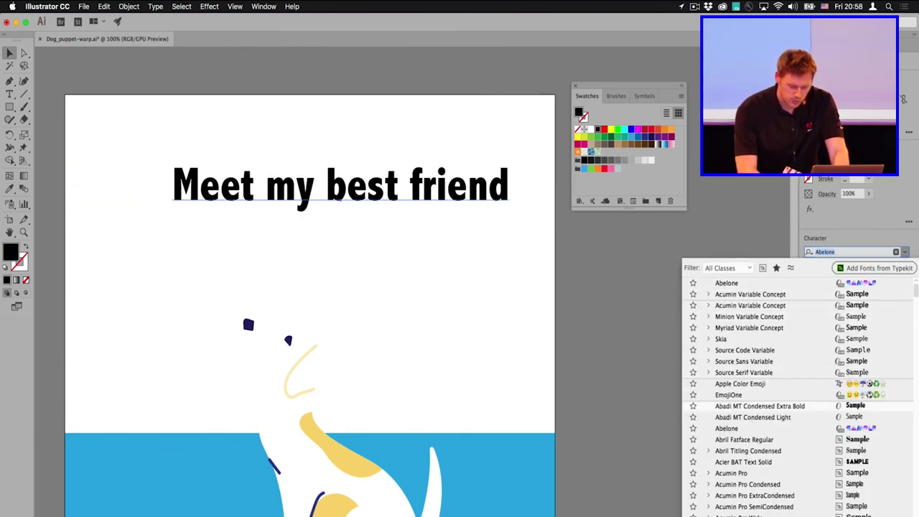
scroll(798, 395, "down", 15)
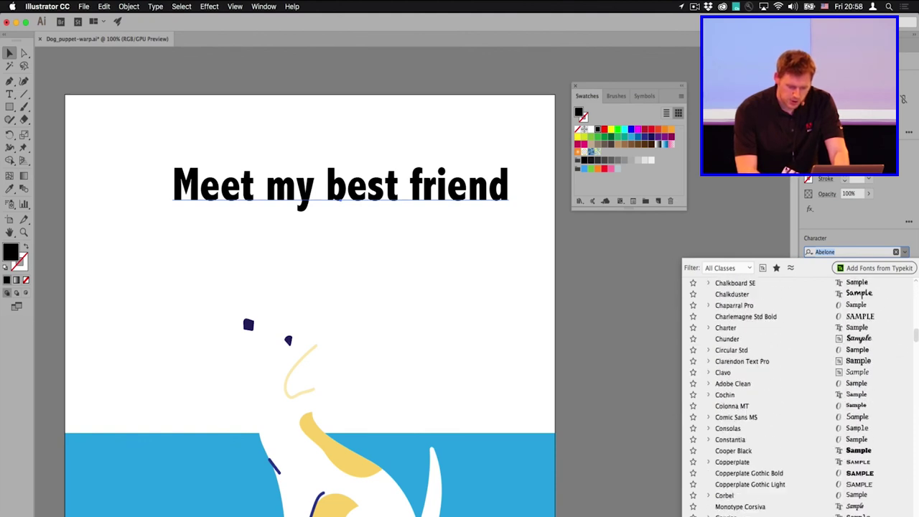
scroll(797, 395, "down", 15)
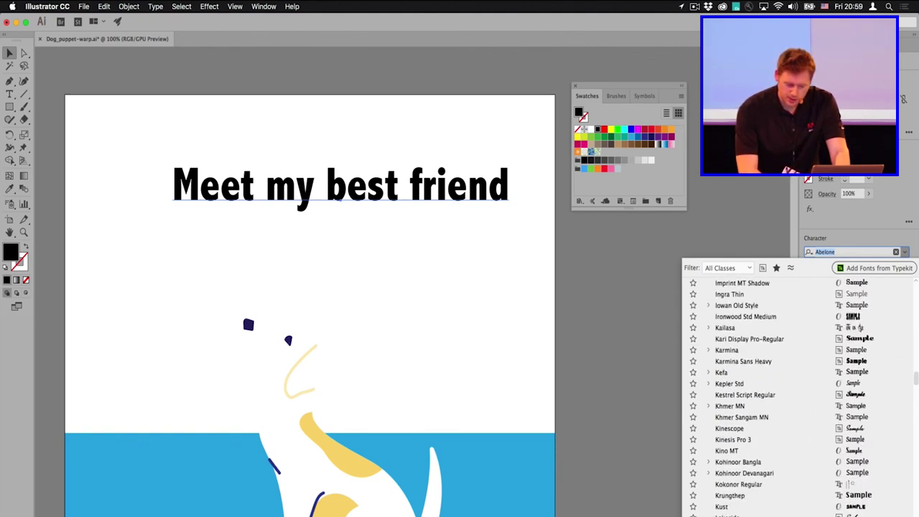
scroll(798, 395, "down", 15)
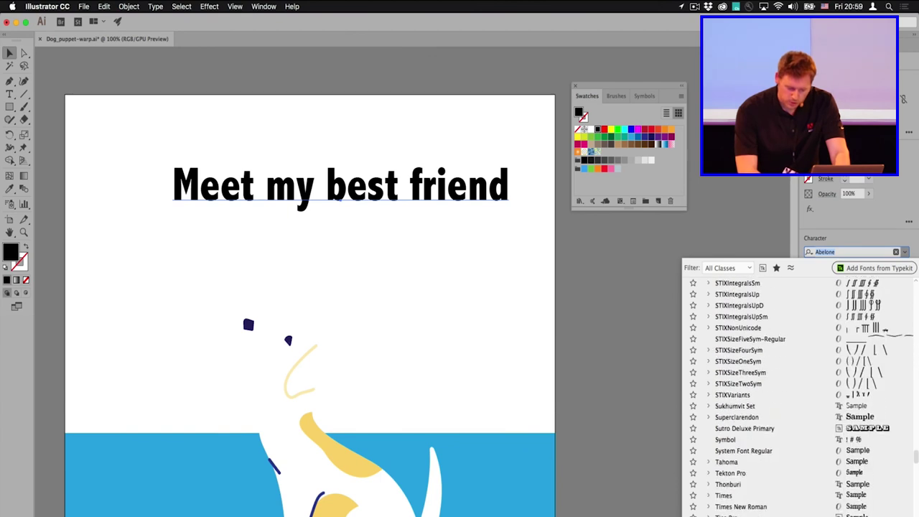
scroll(790, 439, "up", 8)
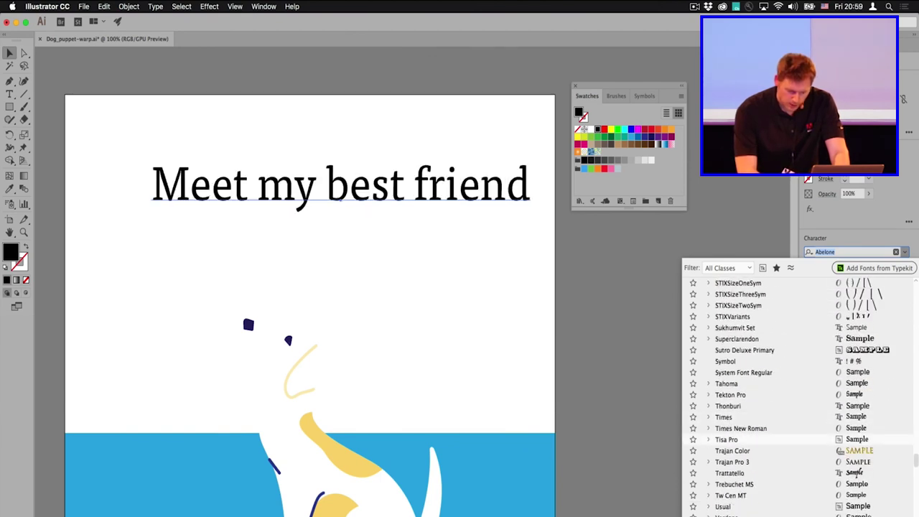
scroll(798, 395, "down", 20)
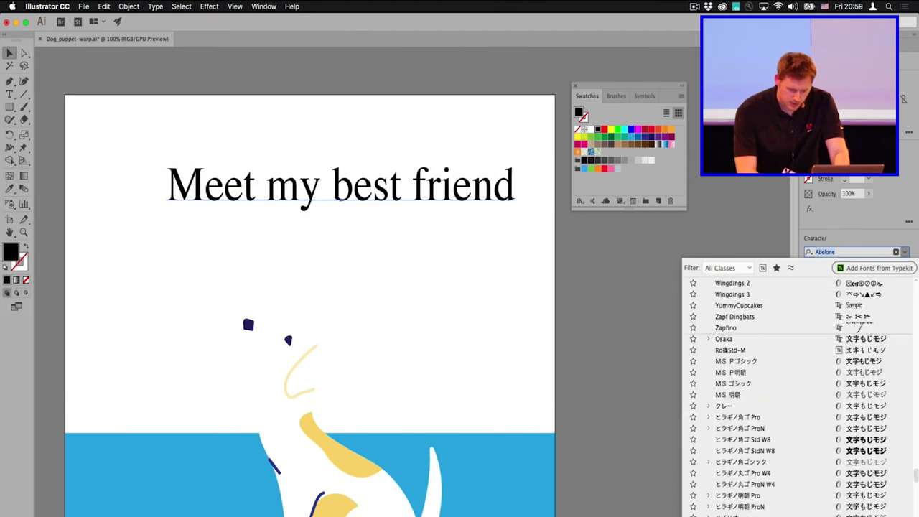
scroll(799, 395, "down", 5)
scroll(799, 395, "up", 20)
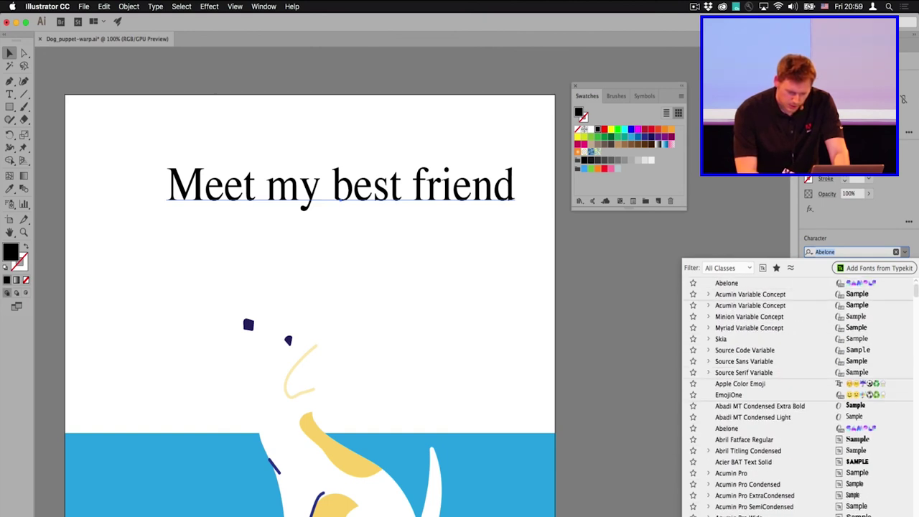
key("Return")
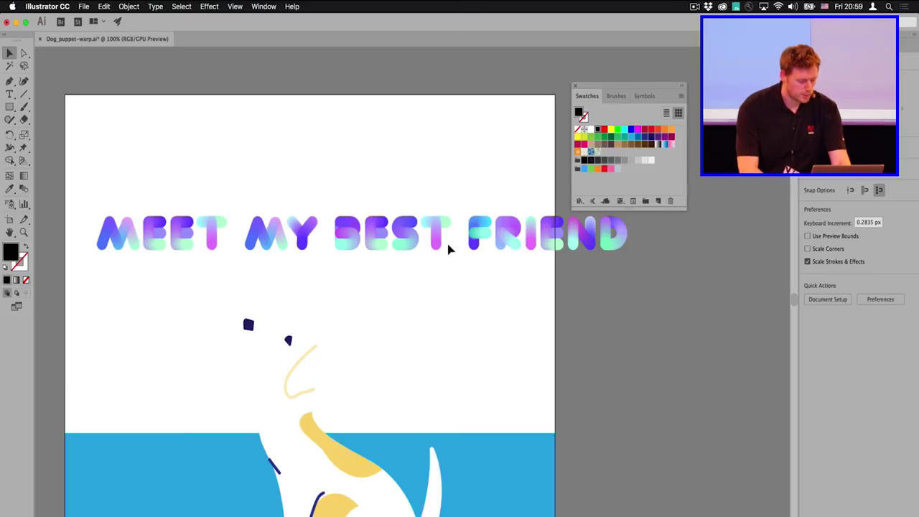
Delete the headline and extend the blue background rectangle back up to the artboard's upper edge
left_click_drag(446, 261, 463, 255)
key("Delete")
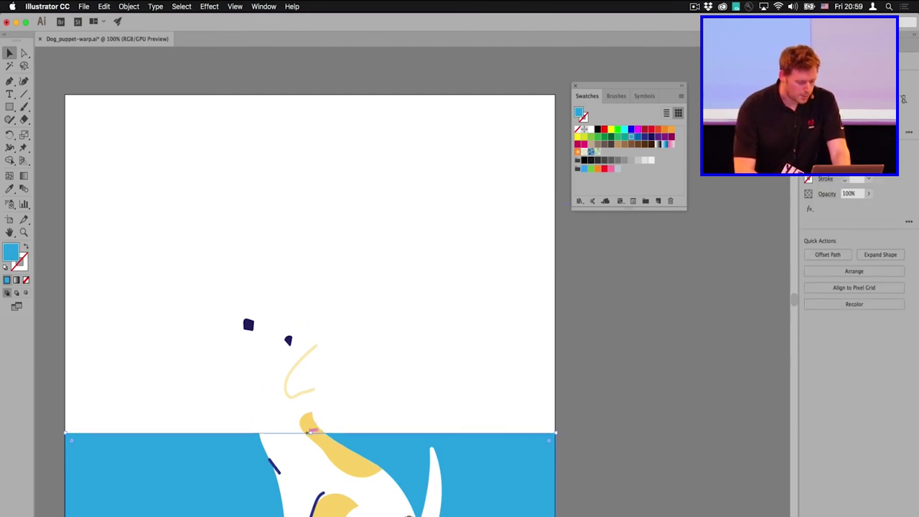
left_click_drag(385, 116, 382, 109)
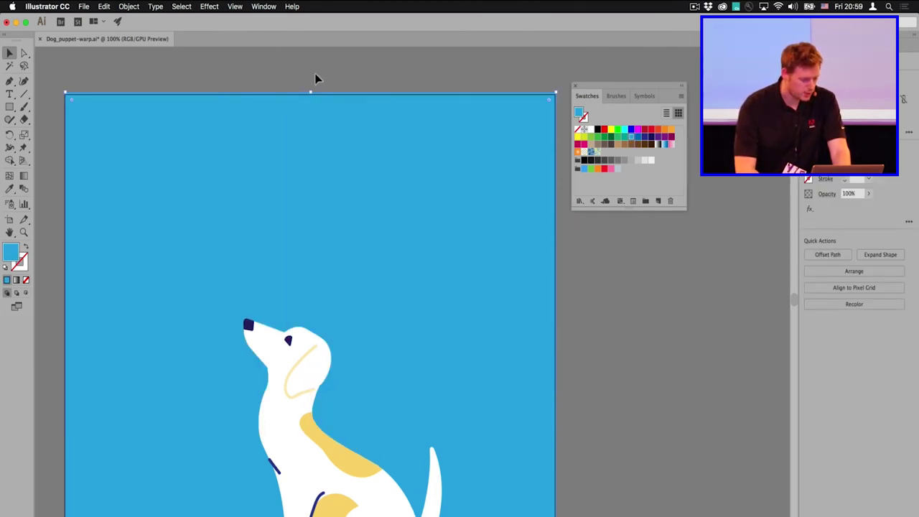
Open the recent file Muti_JulesVerneVoyages.ai
left_click(83, 7)
mouse_move(136, 49)
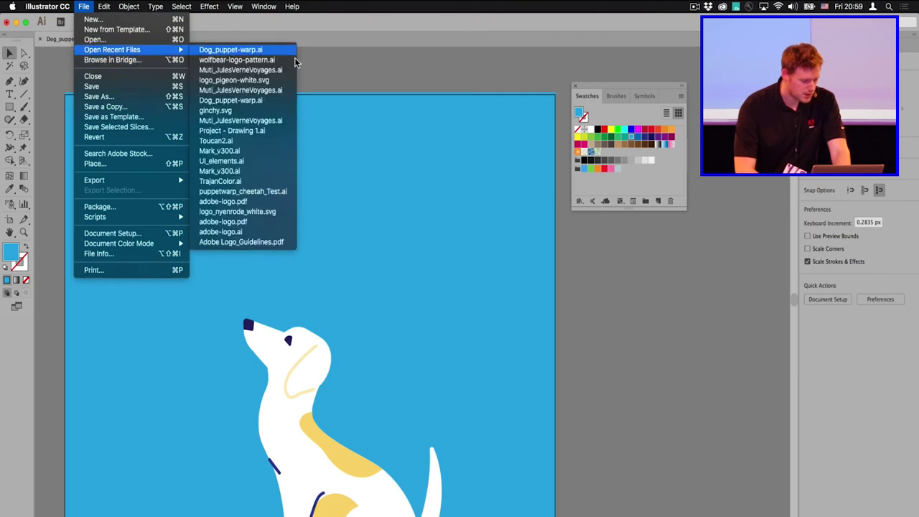
left_click(241, 69)
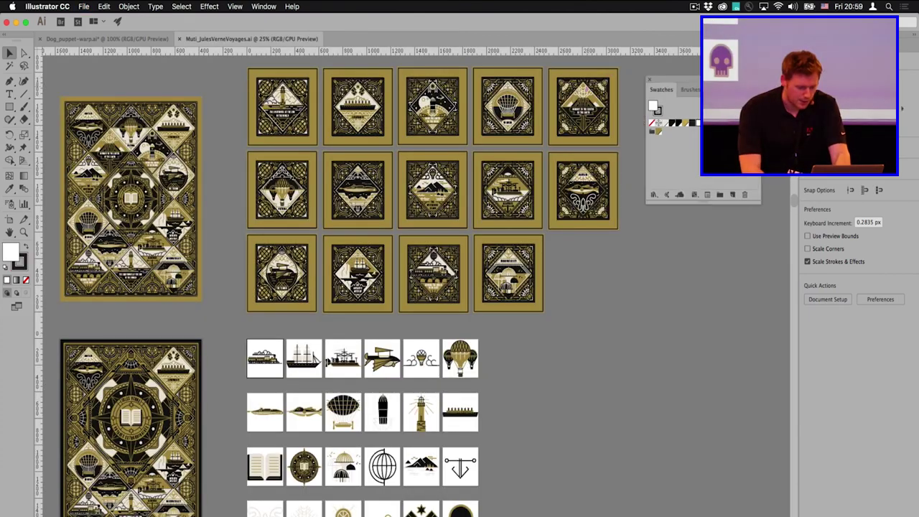
Rearrange all artboards by column into 13 rows with 120 px spacing, moving the artwork with the artboards
mouse_move(558, 398)
left_mouse_down()
mouse_move(614, 407)
mouse_move(575, 396)
left_mouse_up()
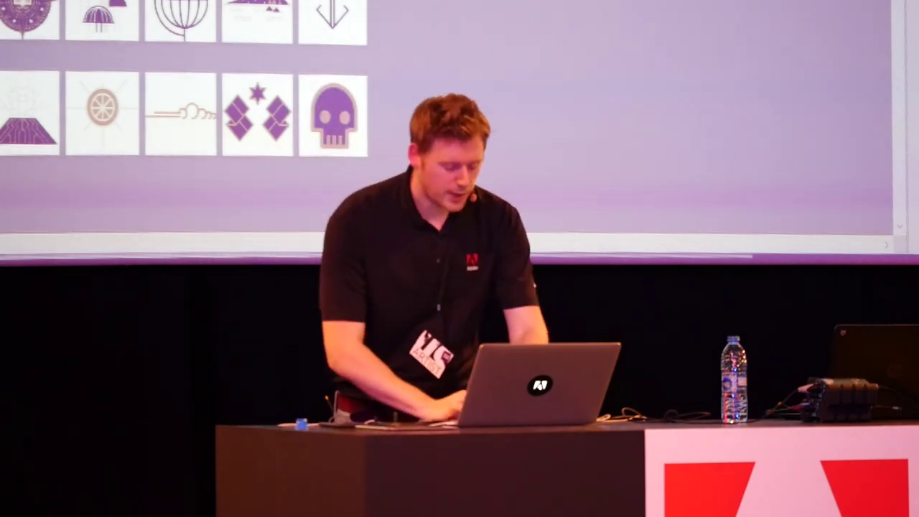
scroll(184, 79, "right", 3)
scroll(184, 79, "down", 2)
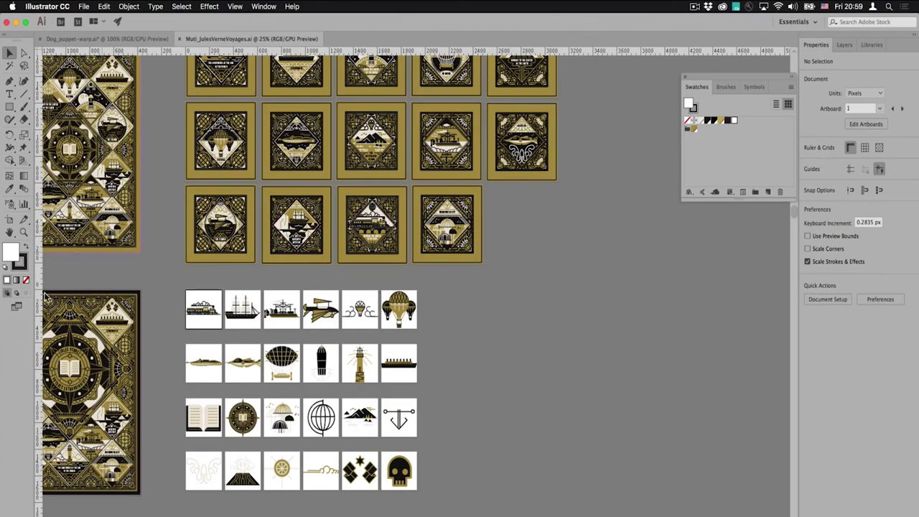
key("shift+o")
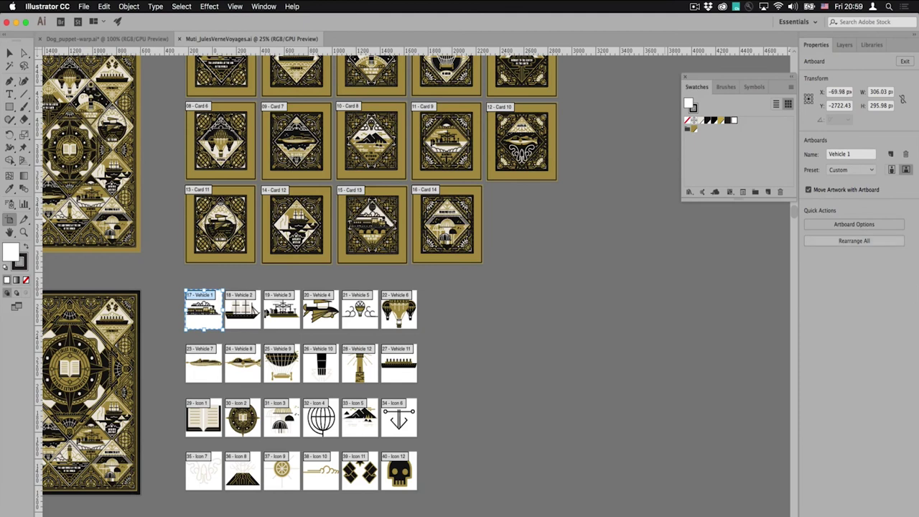
left_click(854, 241)
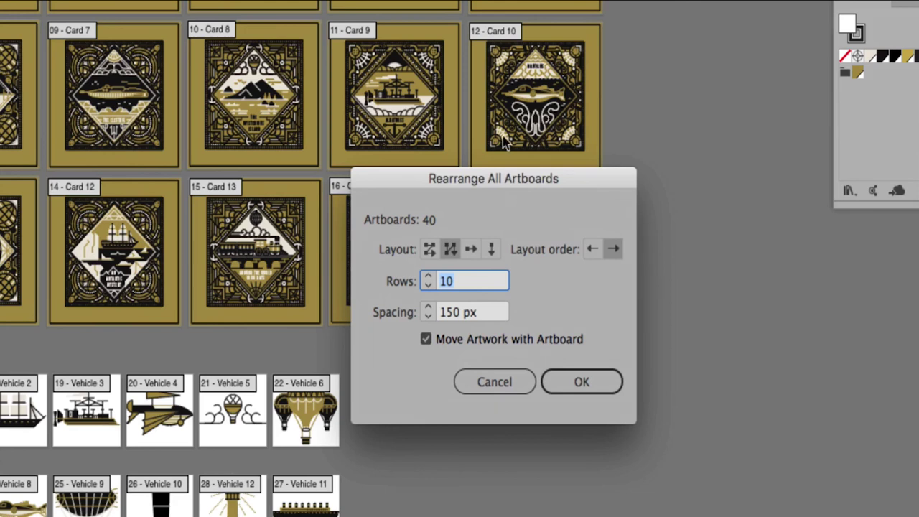
left_click_drag(487, 181, 448, 150)
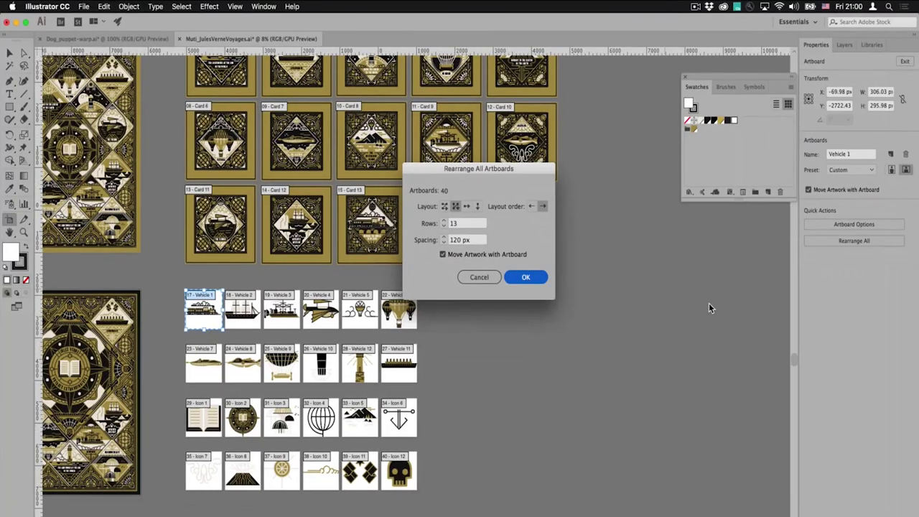
key("Return")
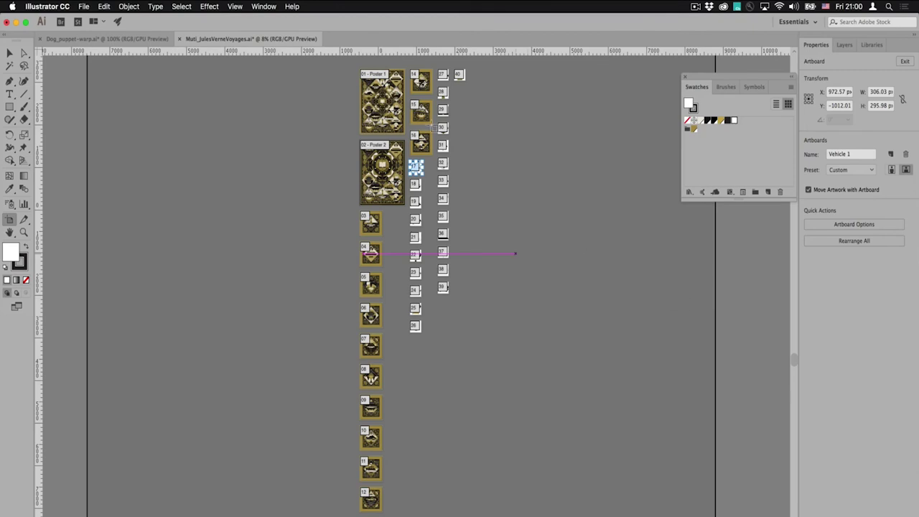
Select several artboards together, starting with the upper two gold cards and adding the neighbouring card and icon artboards
left_click(10, 54)
left_click_drag(436, 203, 392, 300)
left_click_drag(361, 145, 699, 349, "super")
left_click_drag(543, 290, 542, 291)
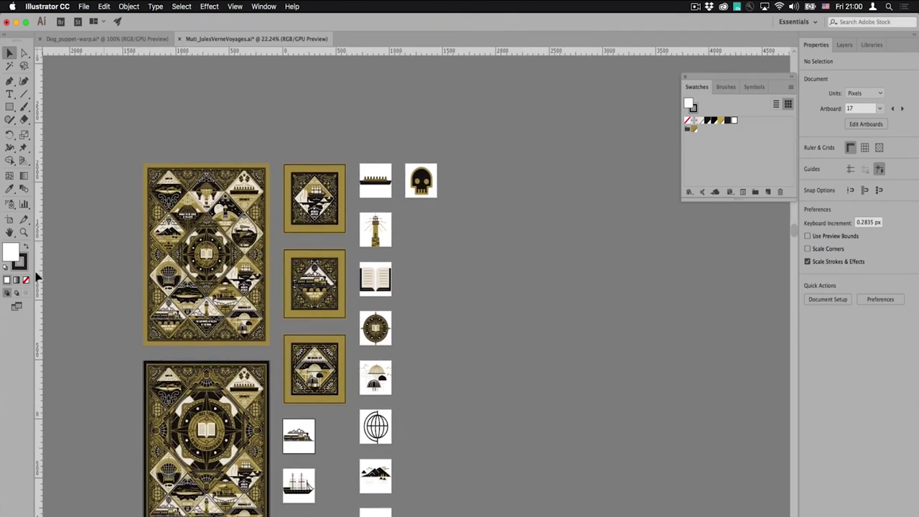
left_click(9, 219)
left_click(305, 190)
left_click(322, 275, "shift")
left_click_drag(464, 146, 311, 510, "shift")
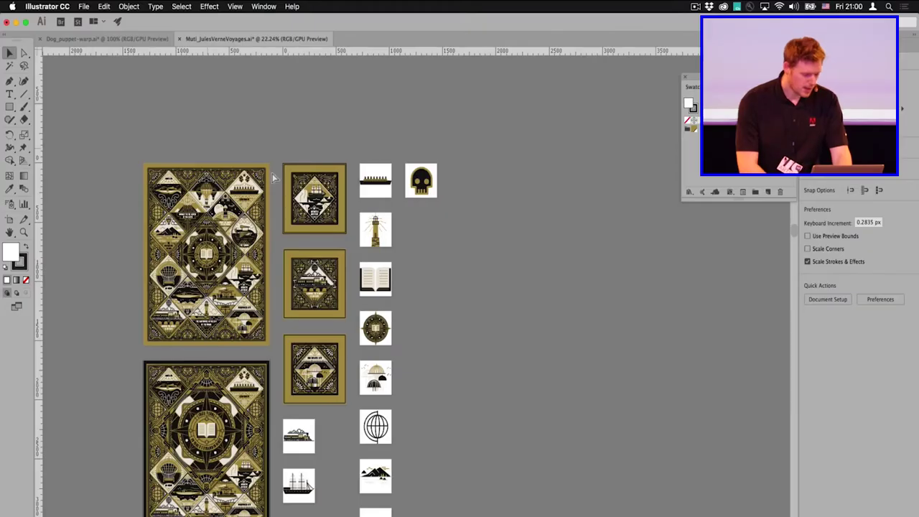
Close both open documents without saving their changes
key("super+w")
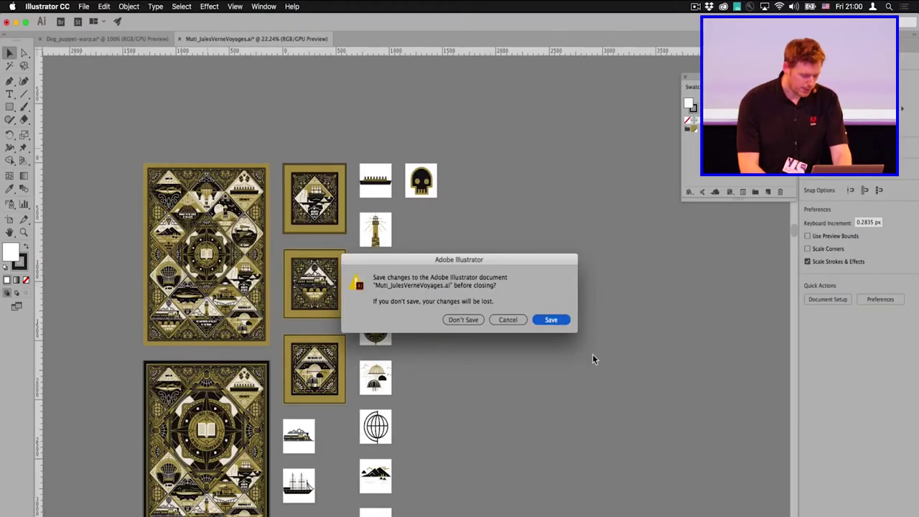
key("super+d")
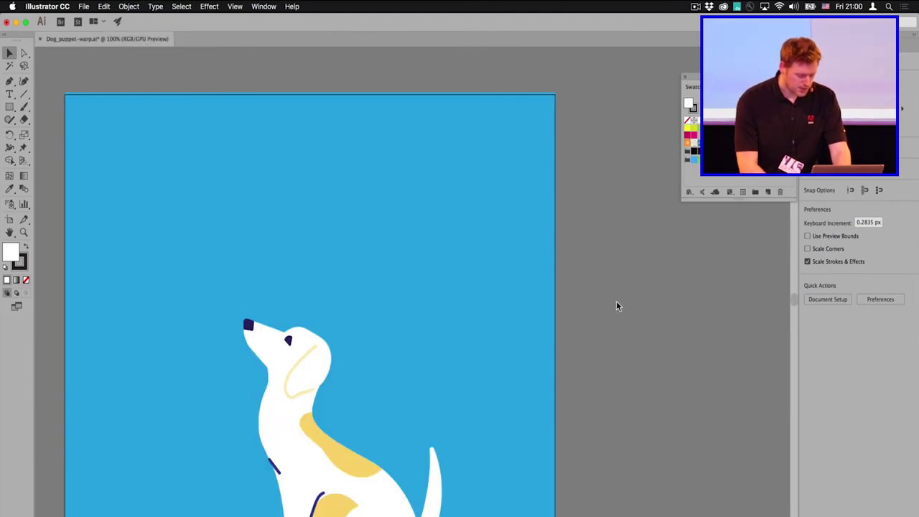
key("super+w")
key("super+d")
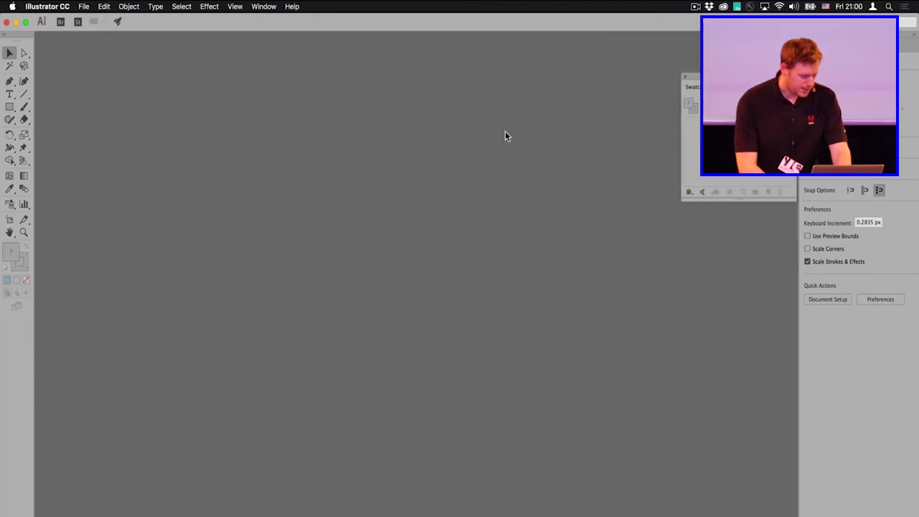
Open the recent file wolfbear-logo-pattern.ai
left_click(84, 7)
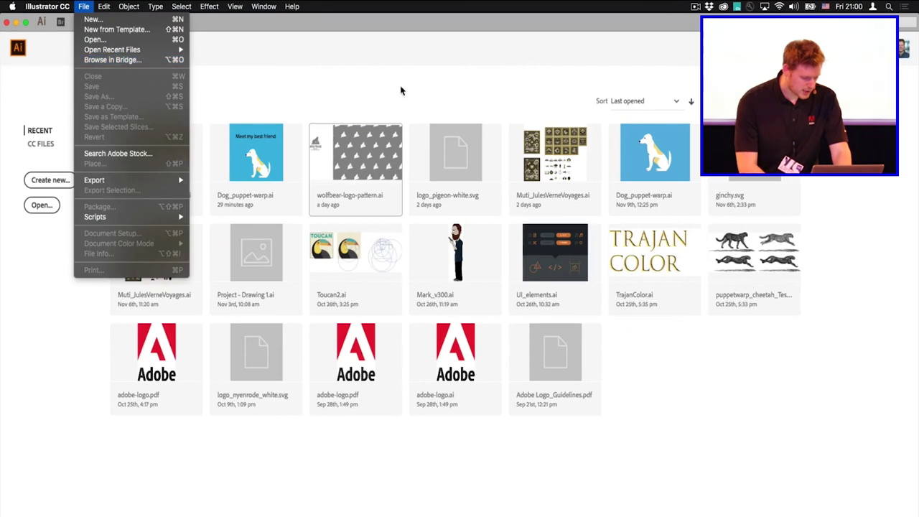
left_click(461, 90)
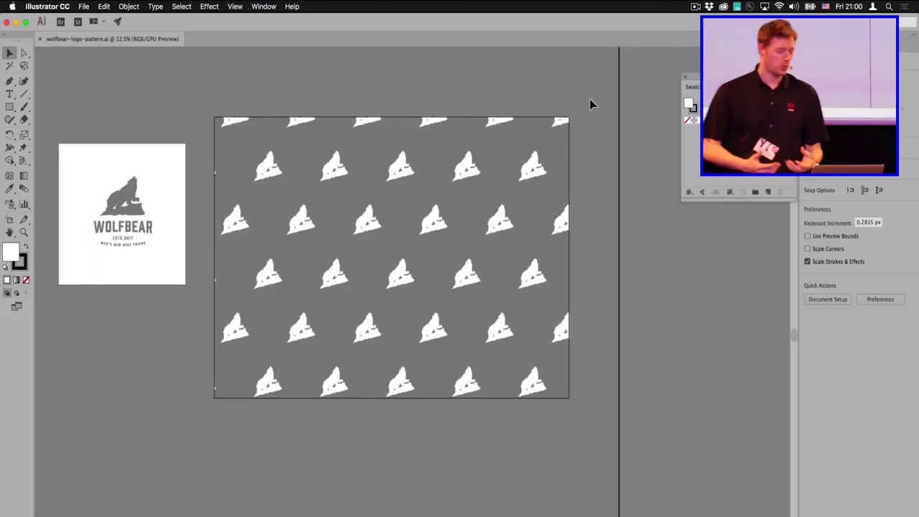
Examine the Wolfbear logo artboard and the repeating bear pattern on the neighbouring artboard
left_click_drag(221, 280, 363, 288)
left_click_drag(228, 182, 574, 361, "super")
left_click_drag(591, 412, 548, 390)
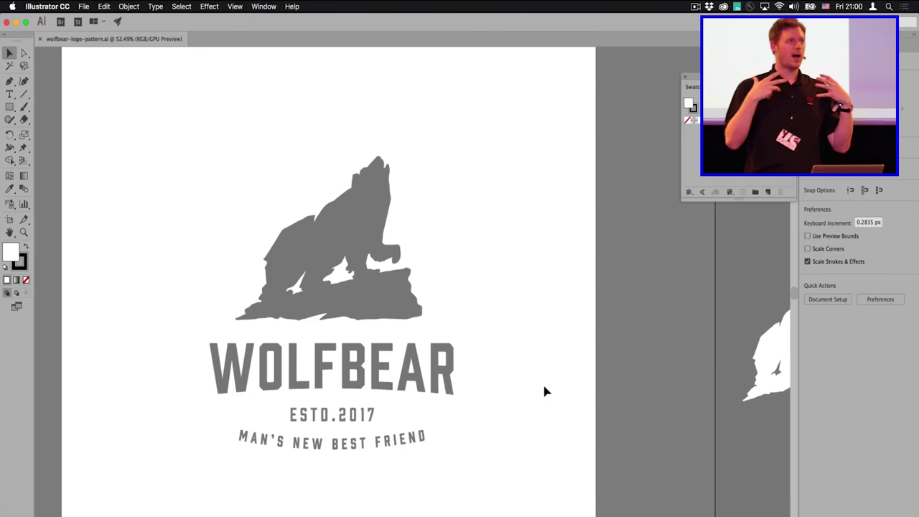
left_click(388, 291)
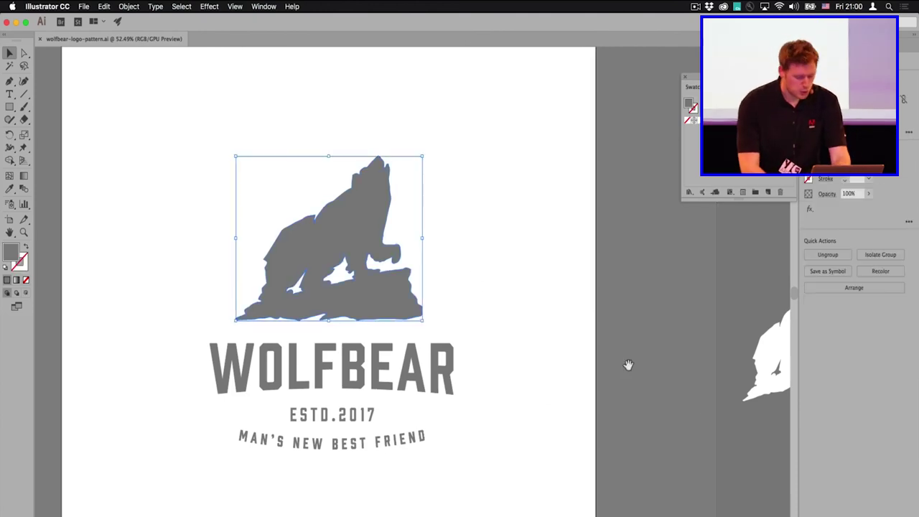
left_click_drag(660, 409, 518, 406)
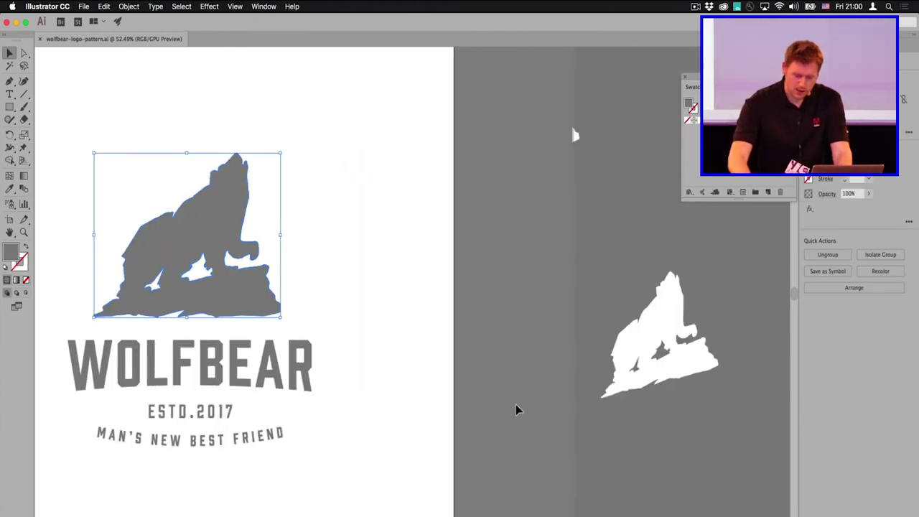
key("super+minus")
key("super+minus")
key("super+minus")
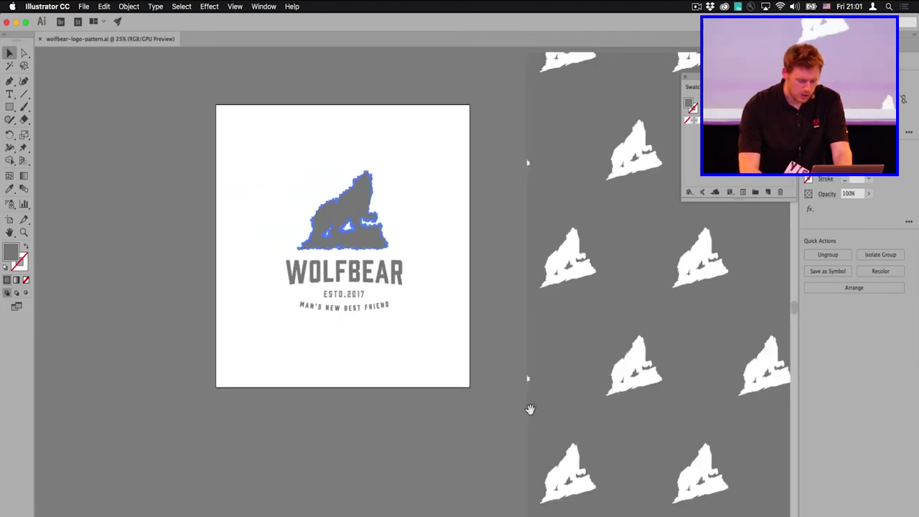
left_click_drag(764, 407, 559, 419)
scroll(559, 419, "right", 3)
left_click(150, 99)
left_click_drag(465, 206, 394, 205)
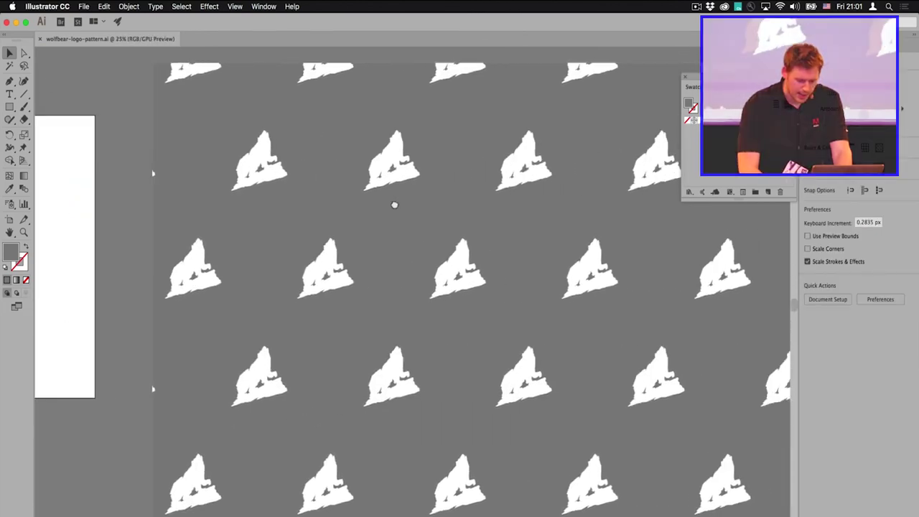
Hide the grey background fill of the bear pattern and add the pattern to the Us by Night library as a graphic
left_click(872, 45)
left_click_drag(537, 184, 517, 184)
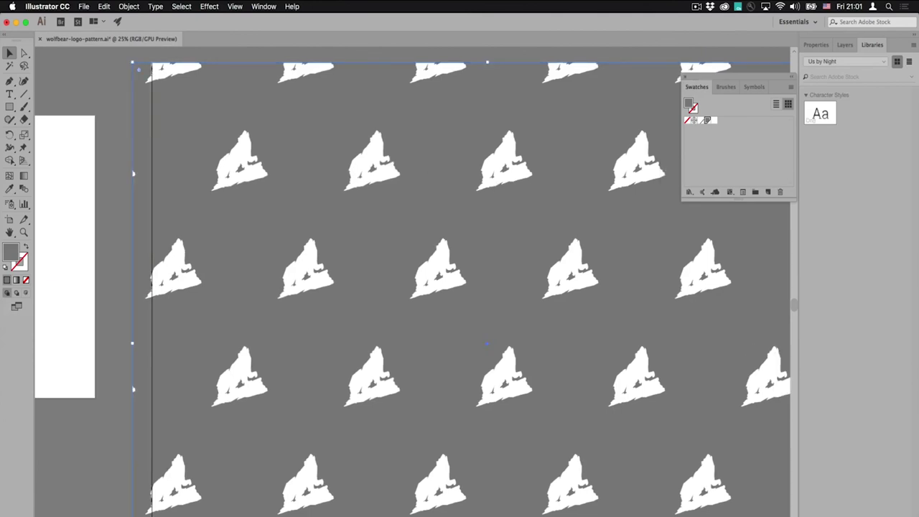
left_click(263, 6)
left_click(371, 155)
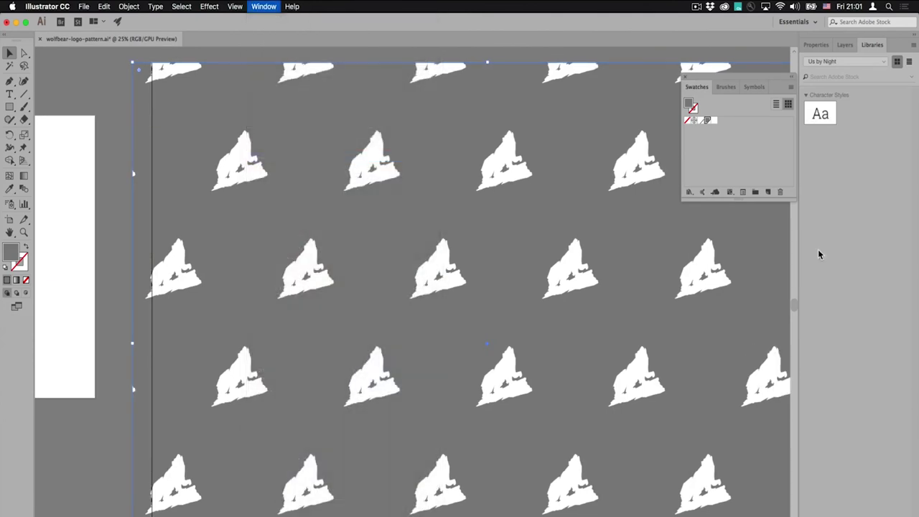
left_click(115, 285)
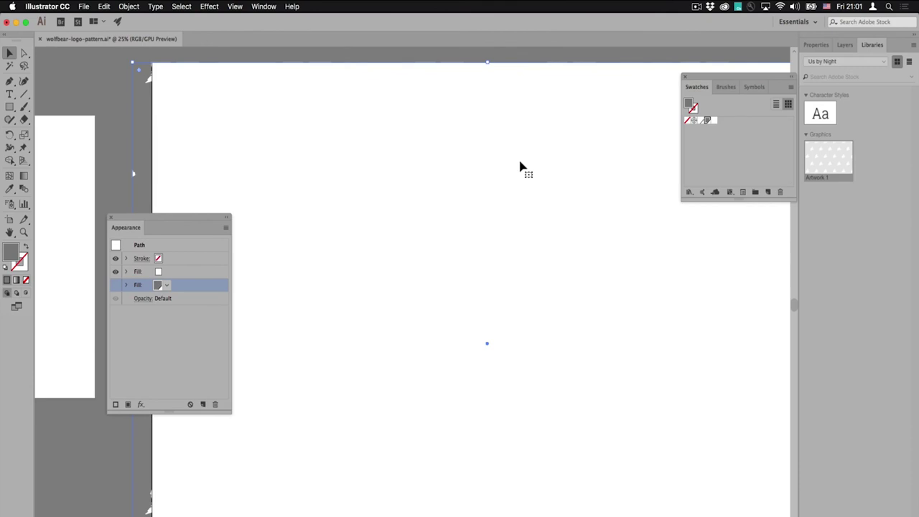
Hide Illustrator and switch to Adobe Dimension
left_click(47, 7)
left_click(58, 105)
key("super+d")
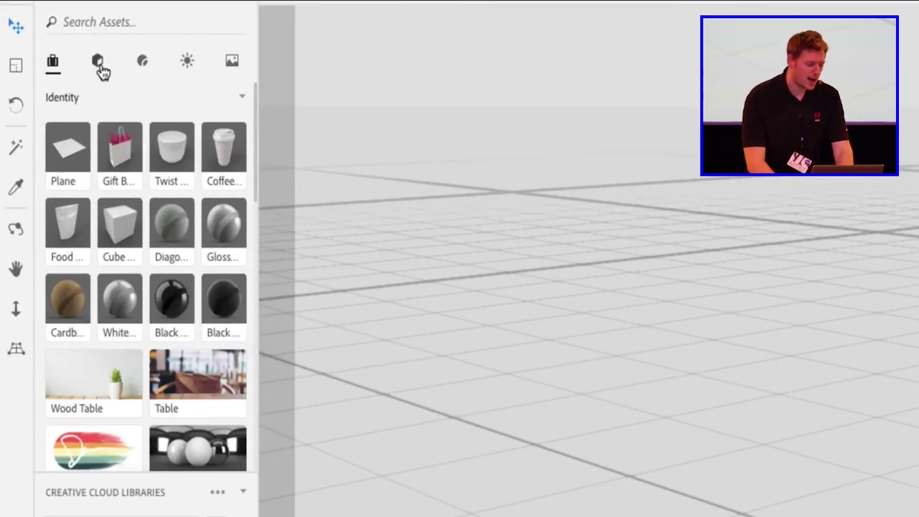
Browse the starter models, materials and background images, and return to the models
left_click(100, 65)
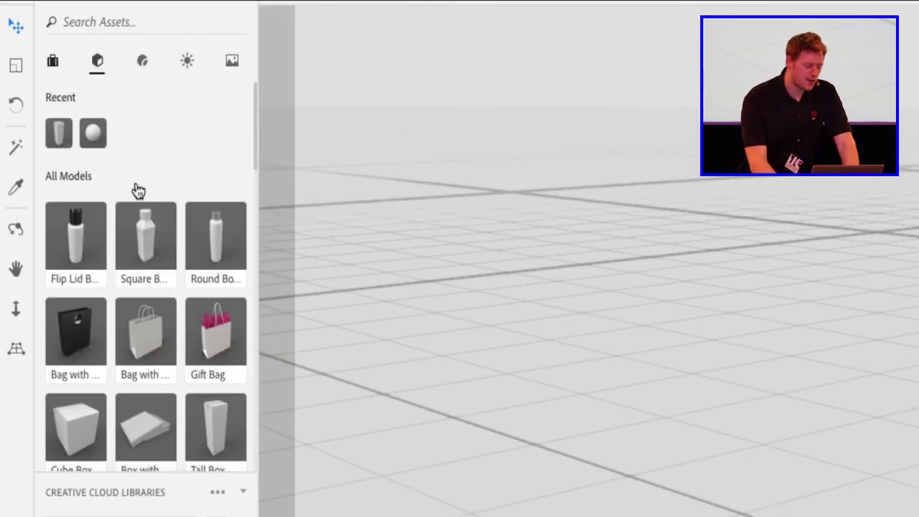
scroll(143, 258, "down", 2)
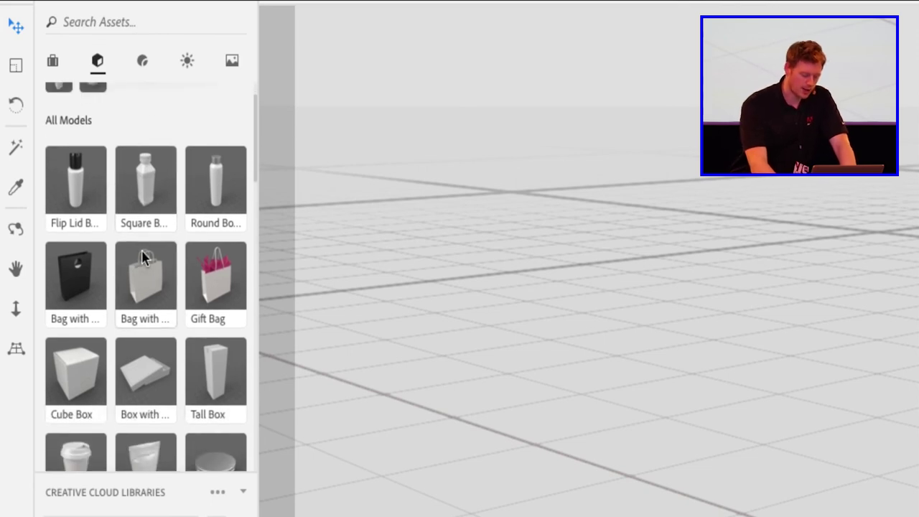
scroll(187, 314, "down", 3)
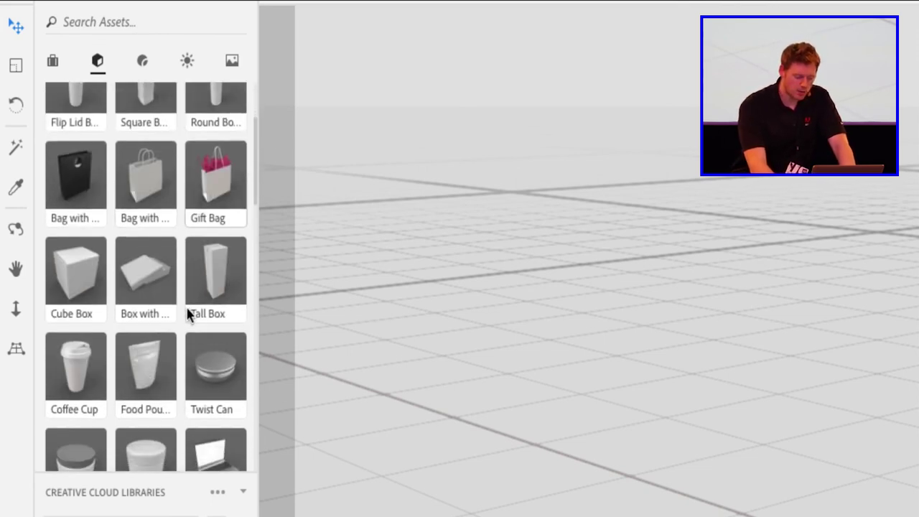
scroll(159, 318, "up", 4)
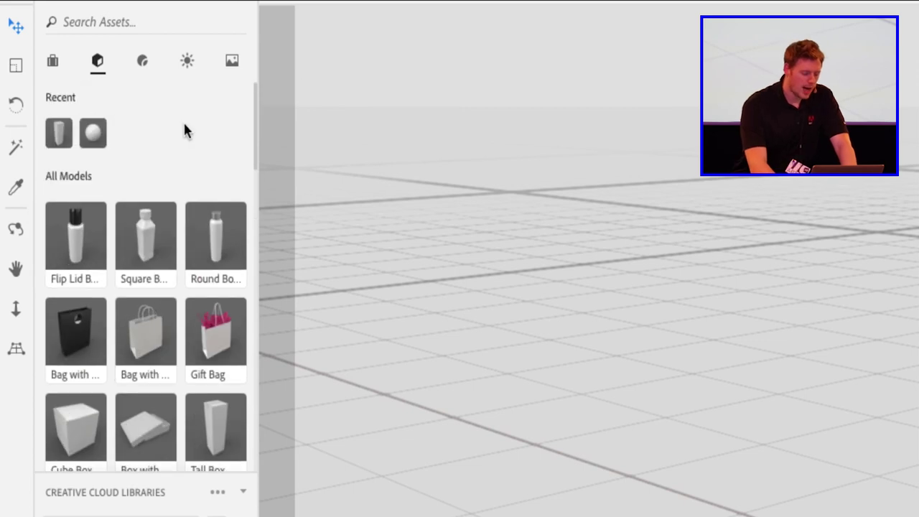
left_click(143, 62)
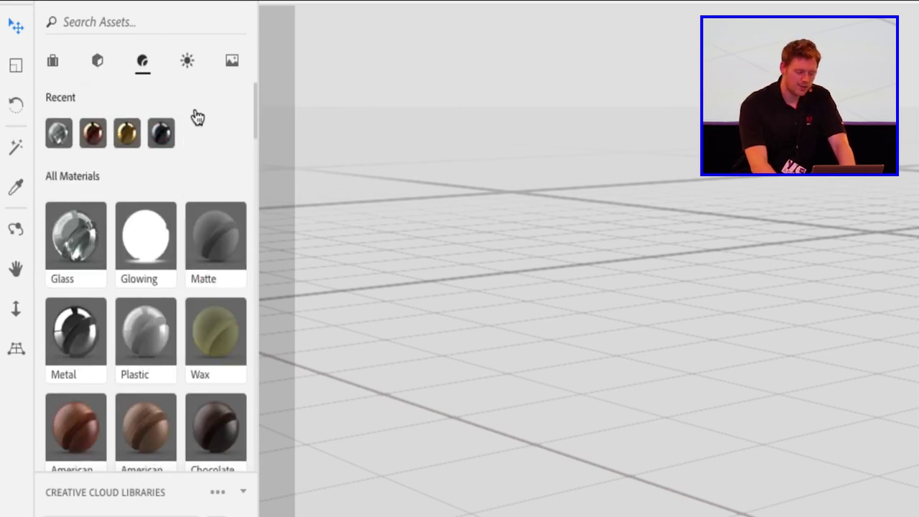
left_click(232, 61)
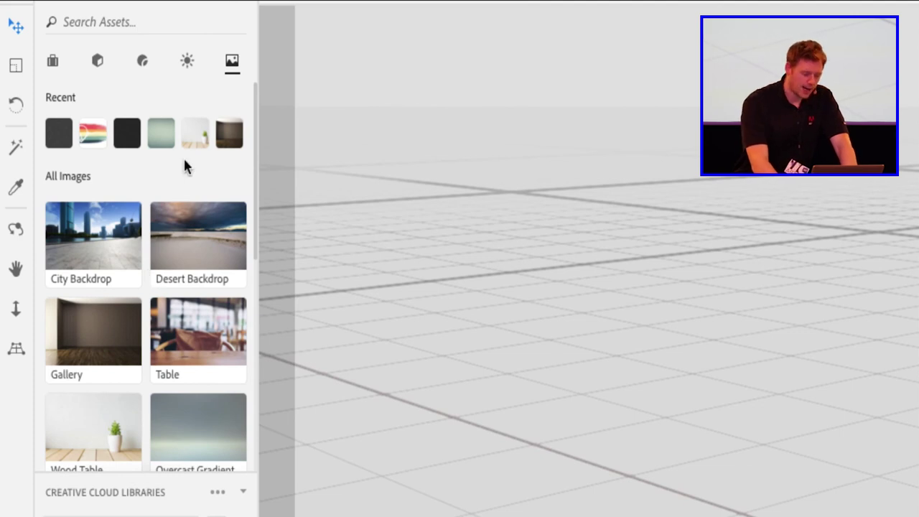
left_click(98, 63)
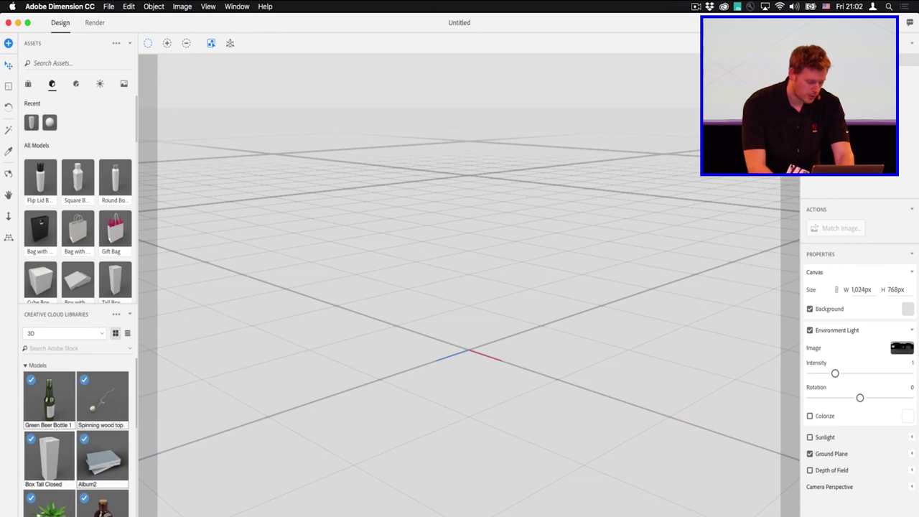
Place the Green Beer Bottle 1 model from the 3D library into the scene
scroll(72, 460, "down", 2)
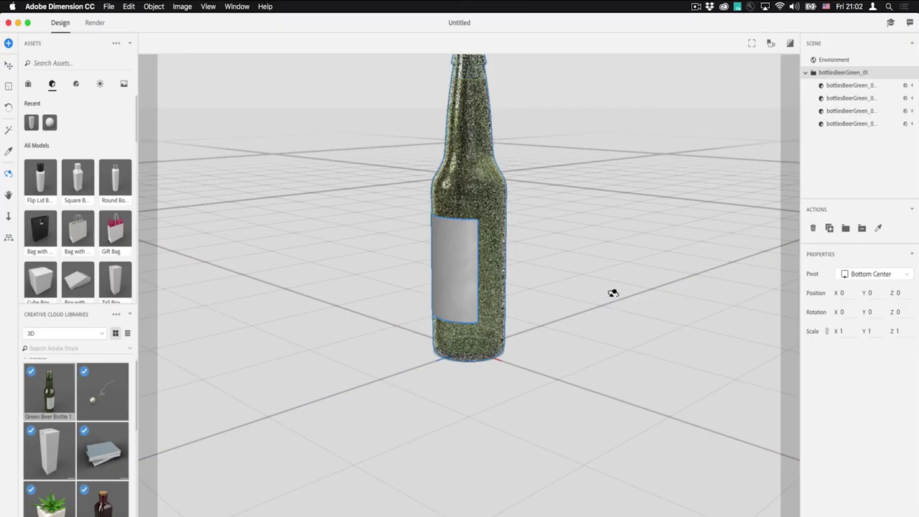
left_click_drag(612, 294, 756, 372)
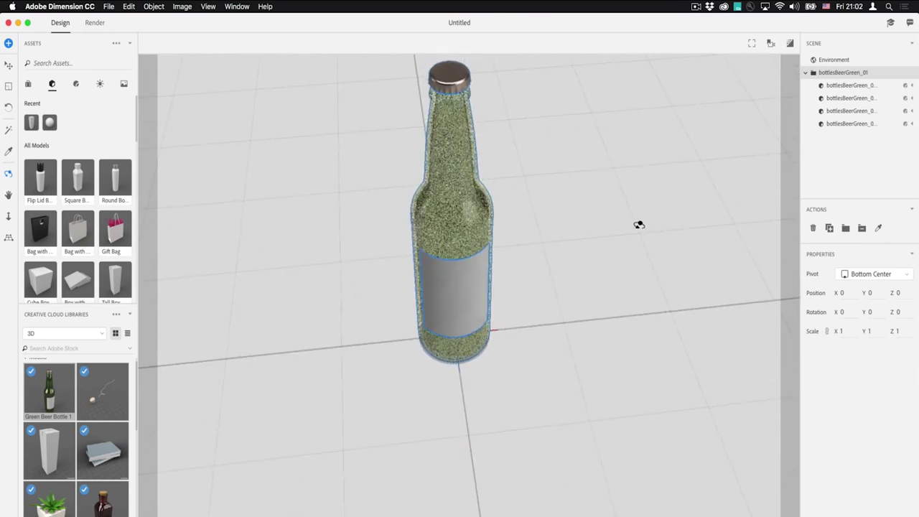
Hide the beer bottle's glass, liquid, cap and label parts one by one, and show all four parts again
left_click(912, 86)
left_click(912, 86)
left_click(895, 86)
left_click(895, 86)
left_click(895, 85)
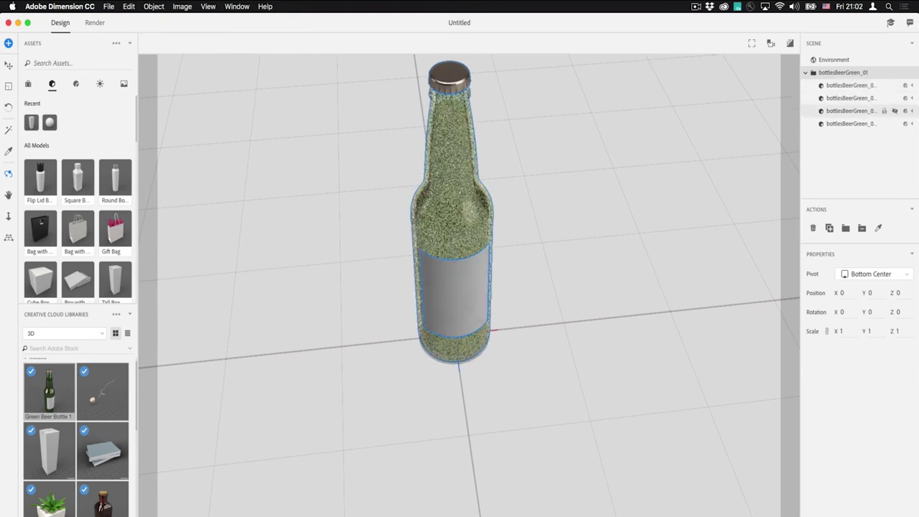
left_click(895, 124)
left_click(895, 111)
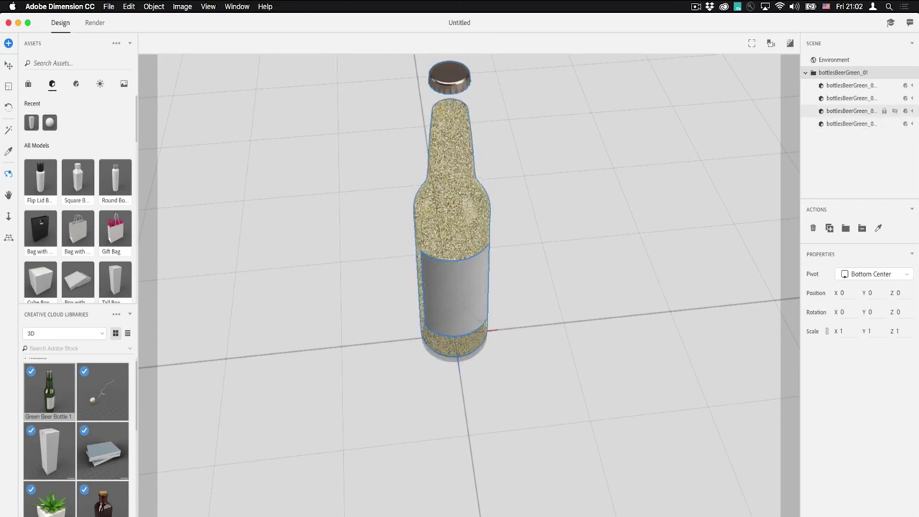
left_click(895, 98)
left_click(895, 85)
left_click(895, 98)
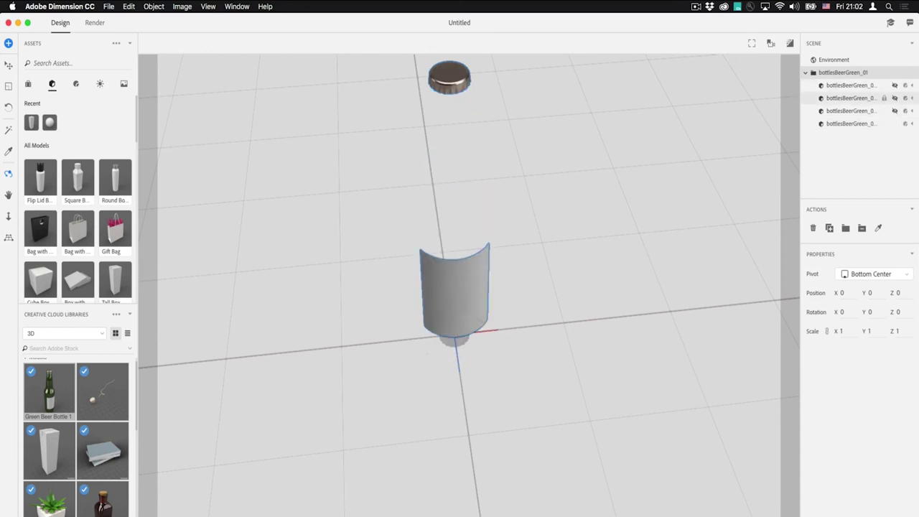
left_click(895, 124)
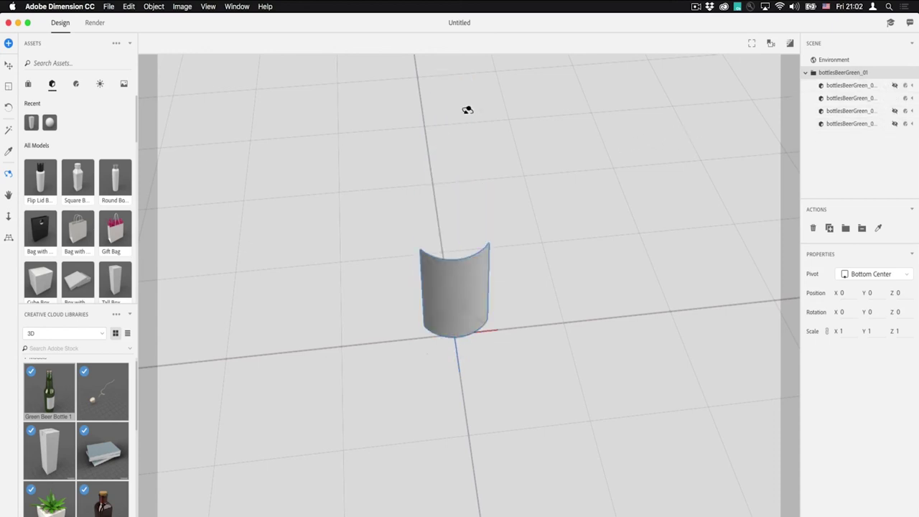
left_click(895, 98)
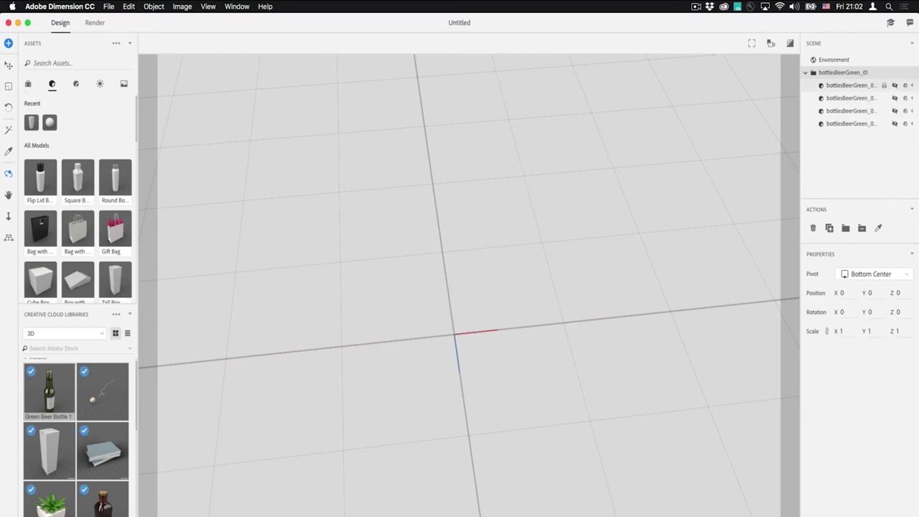
left_click(895, 85)
left_click(895, 98)
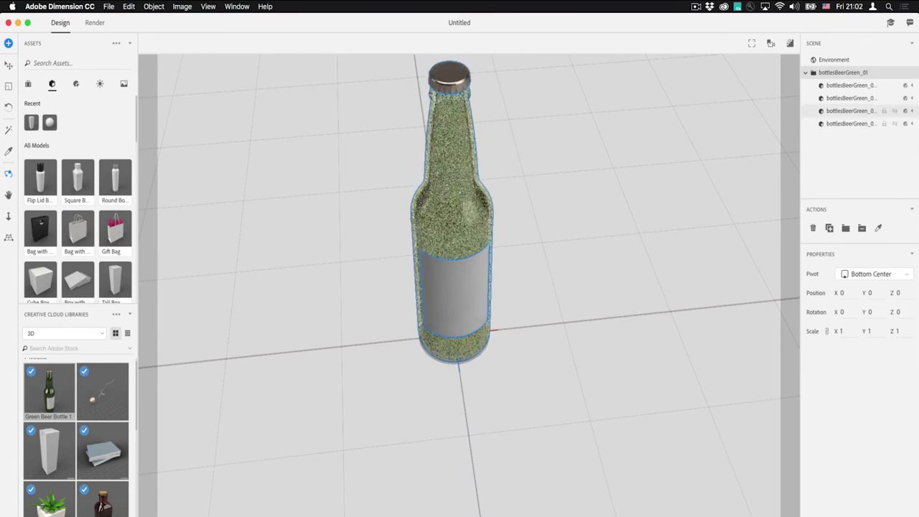
Select the material of the bottle's glass part and set its translucence to 0
left_click(851, 111)
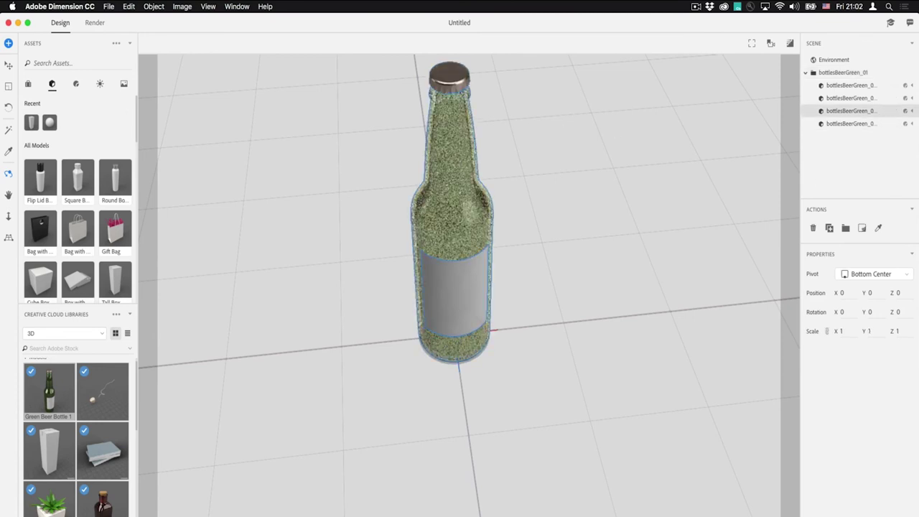
left_click(911, 111)
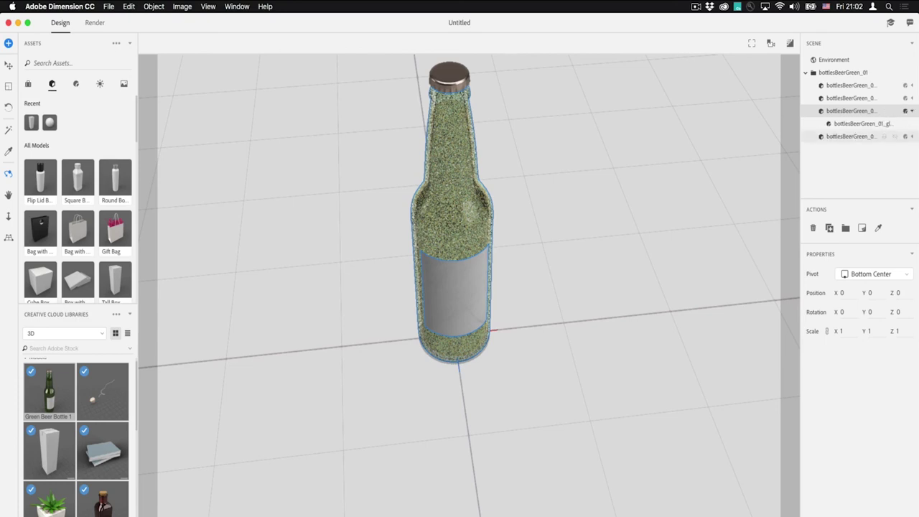
left_click(862, 123)
left_click(852, 137)
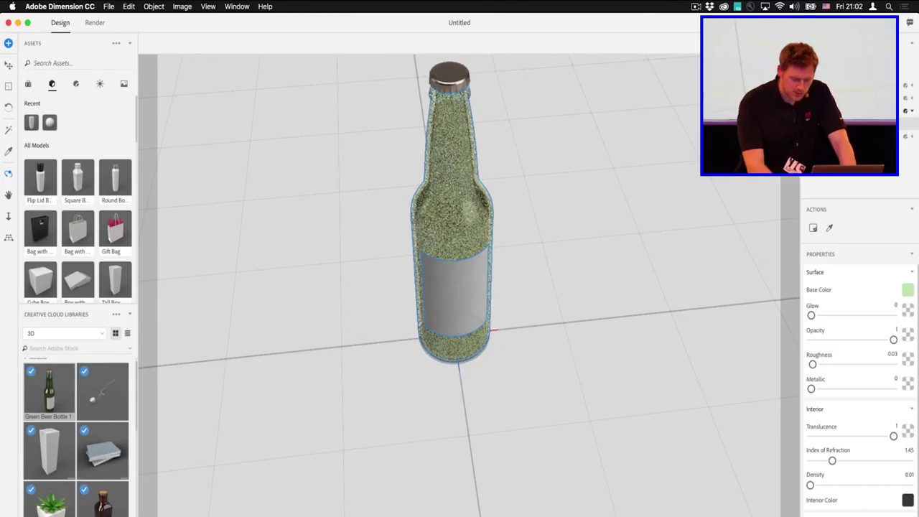
left_click_drag(894, 436, 810, 436)
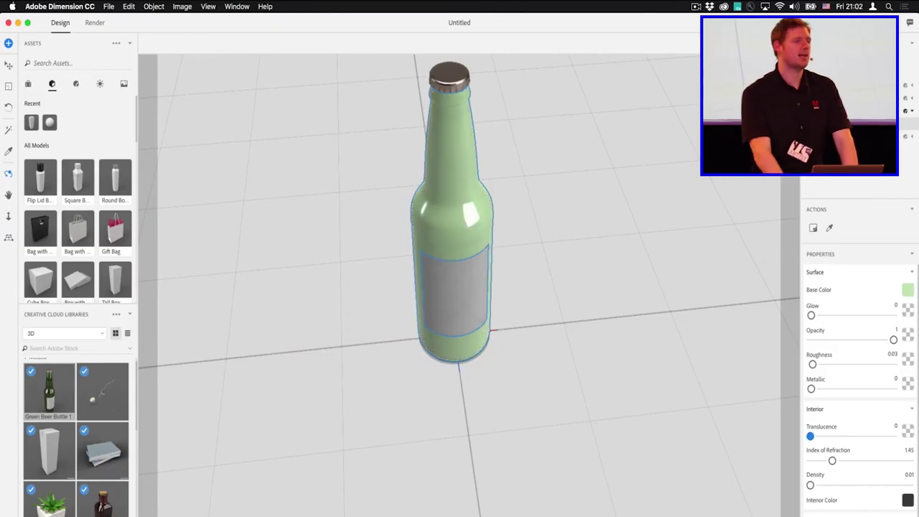
mouse_move(810, 436)
left_mouse_down()
mouse_move(861, 436)
mouse_move(810, 436)
left_mouse_up()
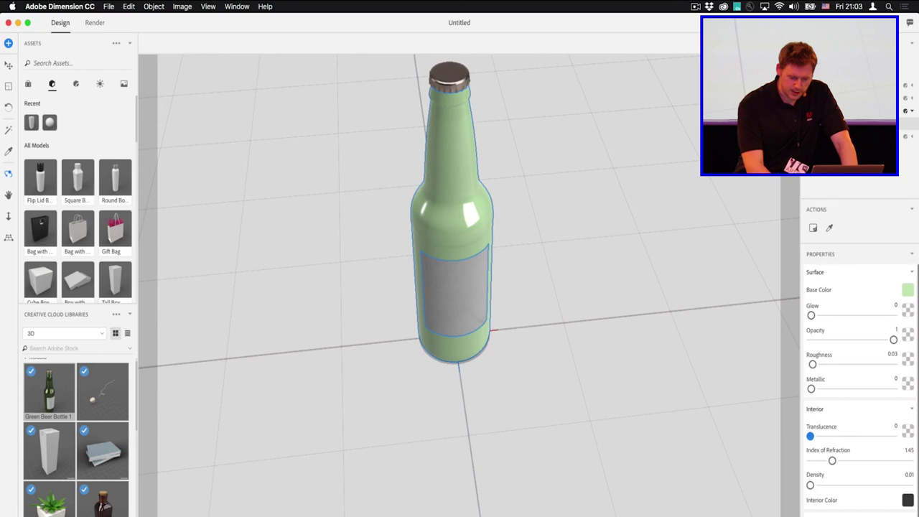
Set the base color of the bottle's glass material to brown, hex 946B1B
left_click(908, 290)
left_click_drag(713, 328, 692, 328)
left_click(774, 266)
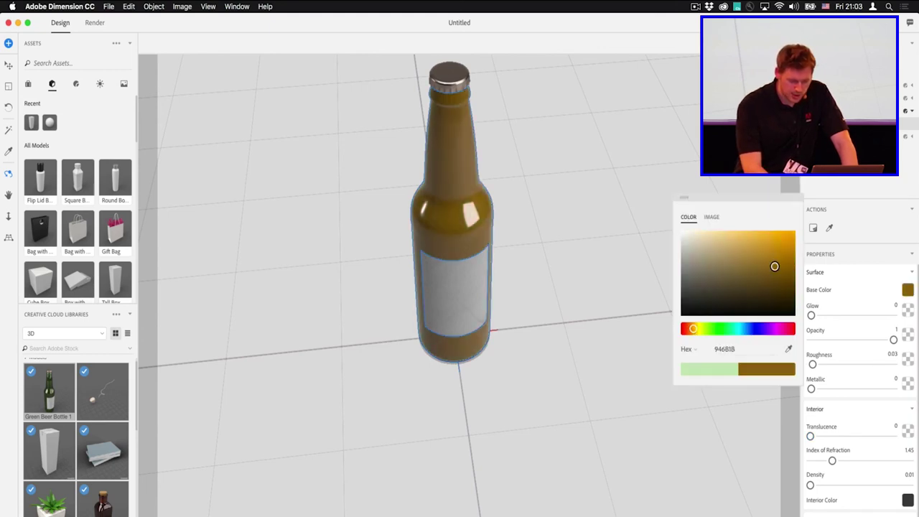
key("Escape")
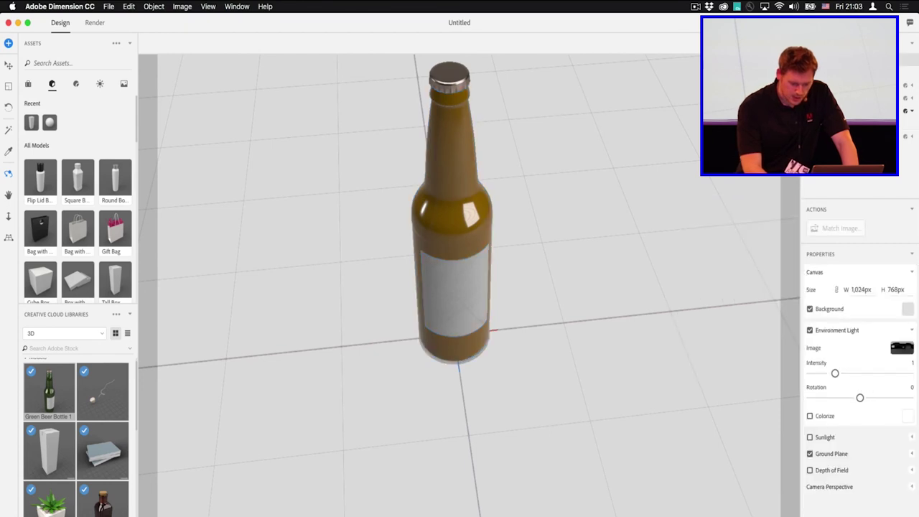
Set the translucence of the brown glass material to 0.85 and view the upper part of the bottle up close
left_click(906, 124)
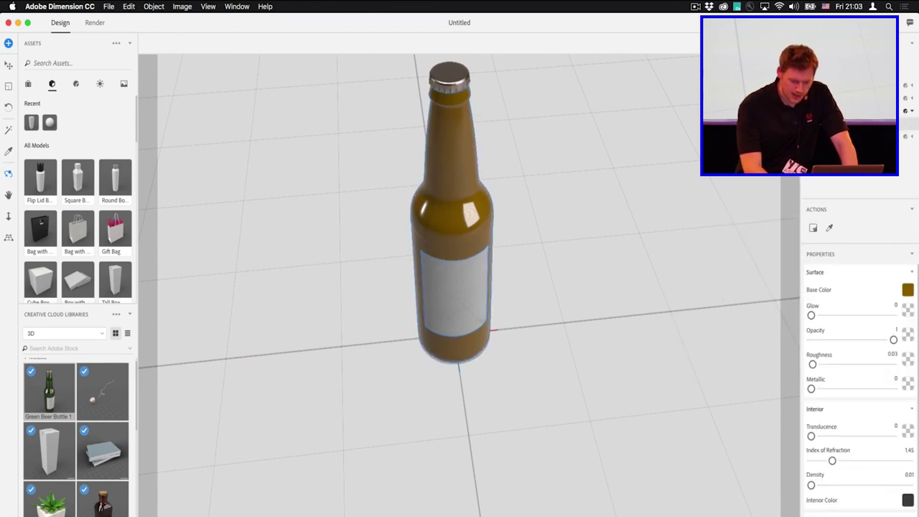
left_click_drag(812, 436, 869, 436)
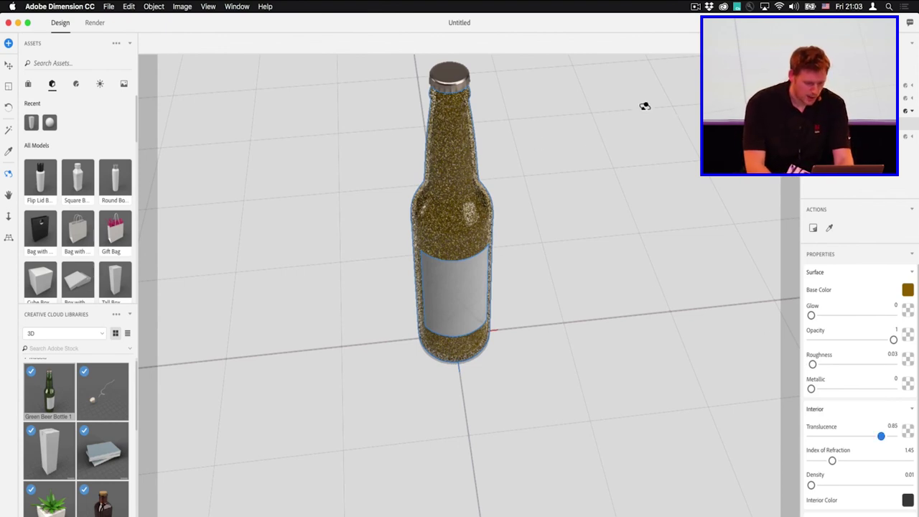
left_click_drag(618, 94, 620, 199)
scroll(619, 199, "up", 5)
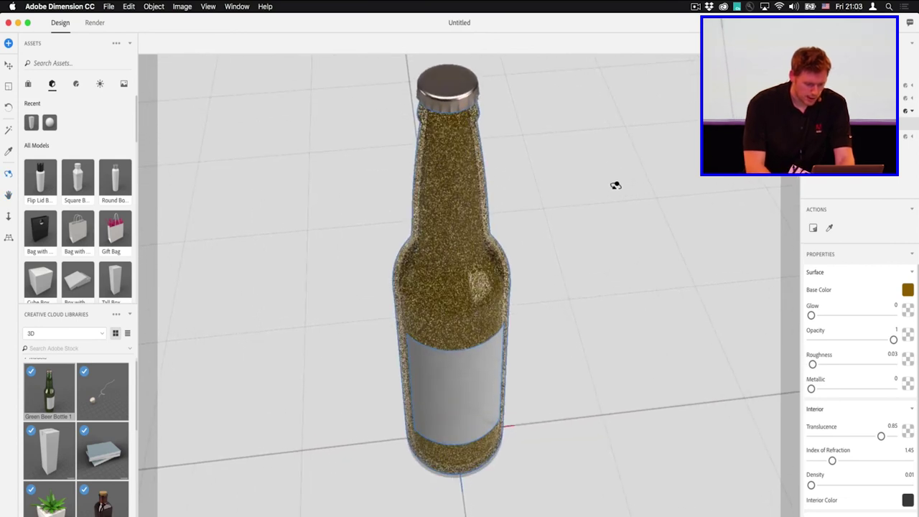
left_click_drag(607, 164, 607, 294)
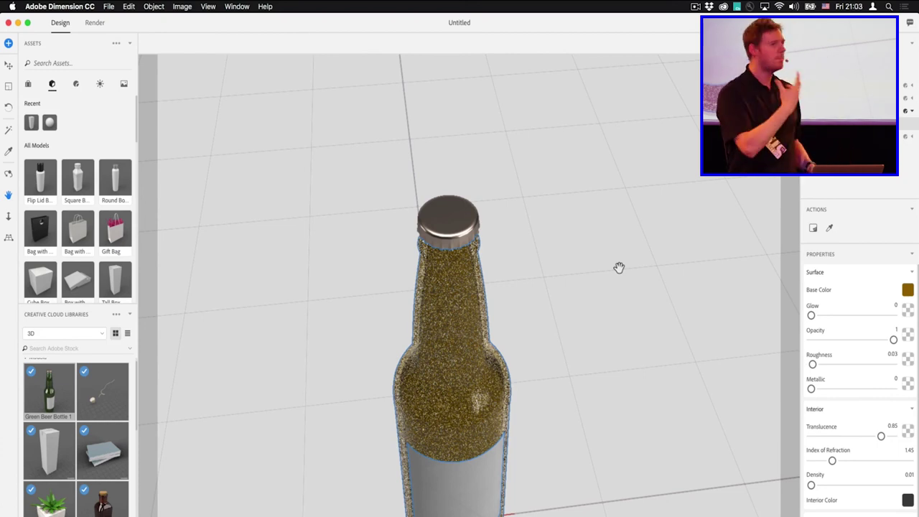
Switch to Finder and open the Wolfbear folder inside the Dn_MAX2017_TutorialAssets folder of CC 2018
key("super+Tab")
key("super+Tab")
key("super+Tab")
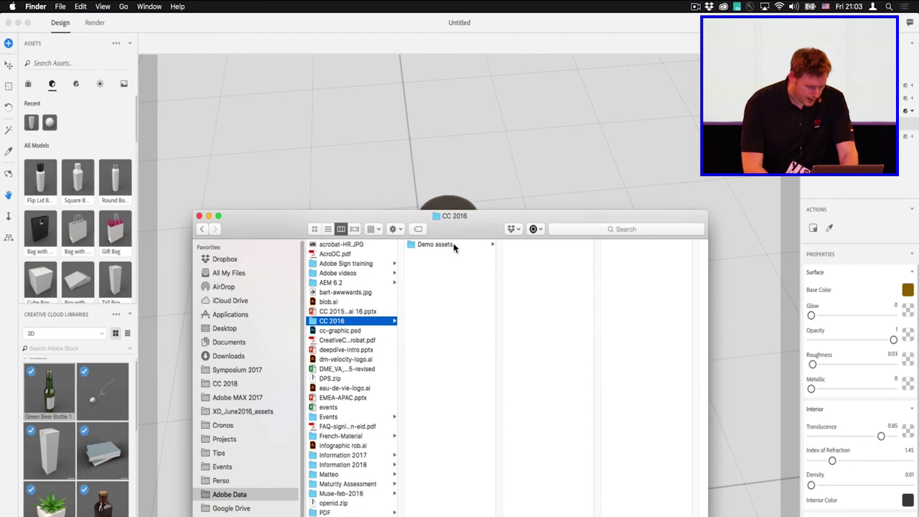
left_click_drag(389, 219, 426, 31)
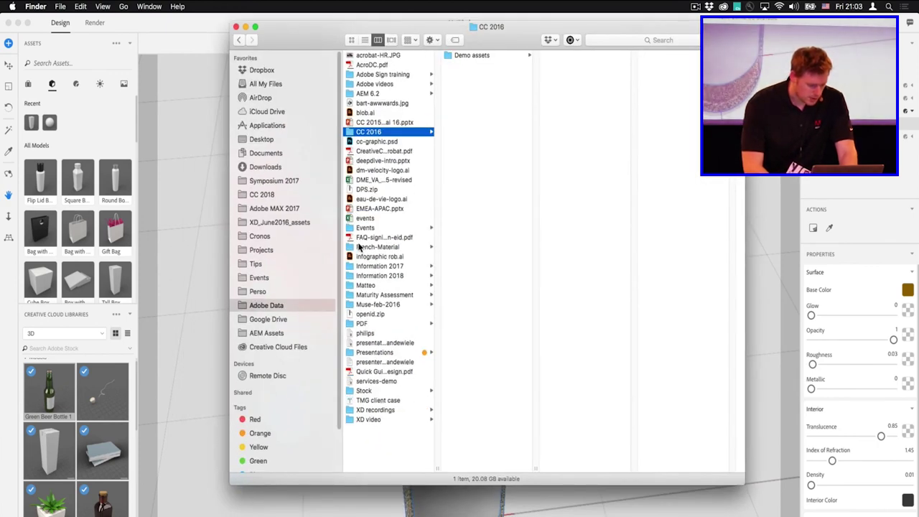
left_click(263, 195)
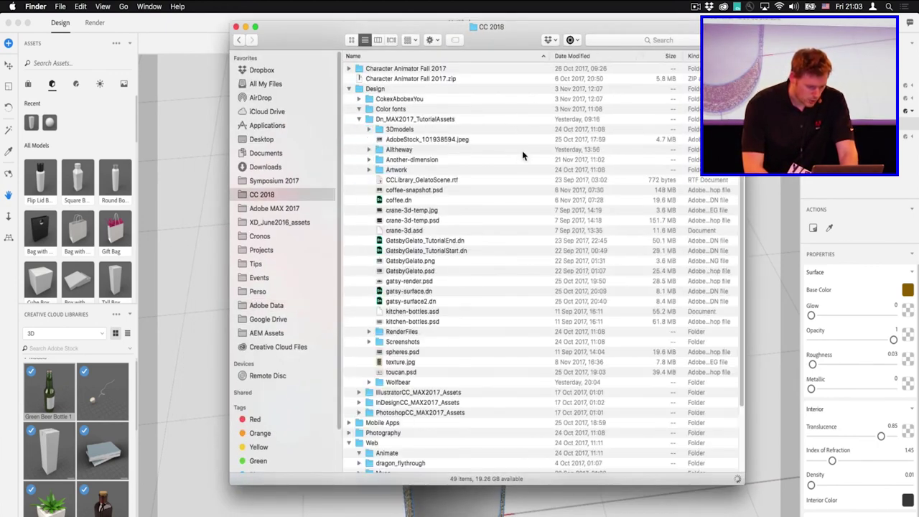
scroll(554, 392, "down", 3)
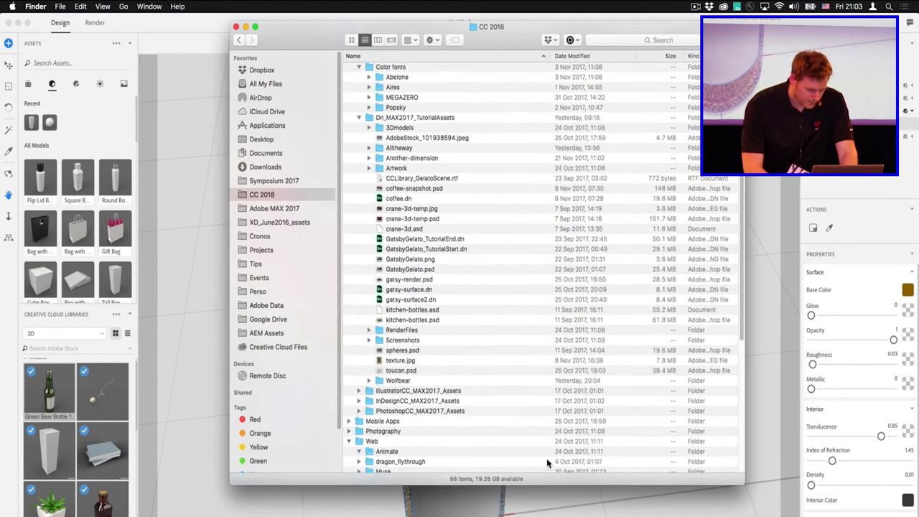
double_click(583, 381)
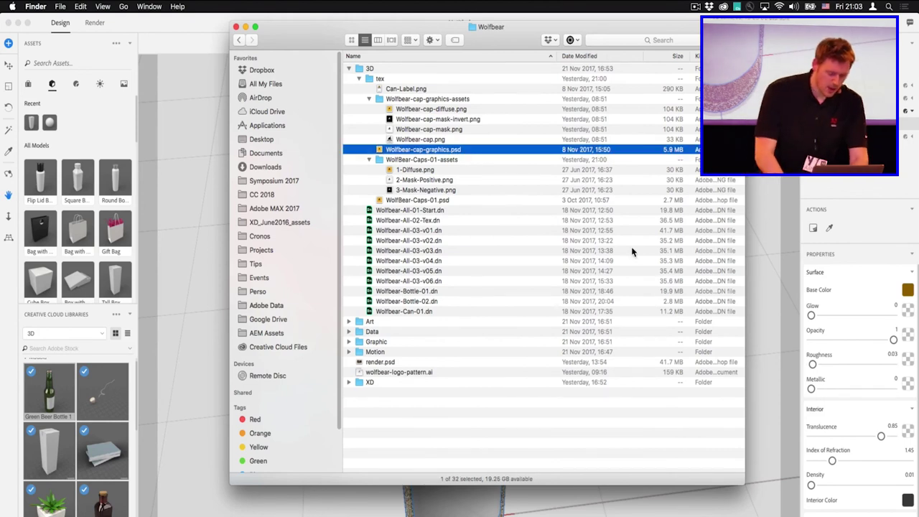
Preview Wolfbear-cap-graphics.psd and place it as a decal on the bottle's cap in Adobe Dimension
key("space")
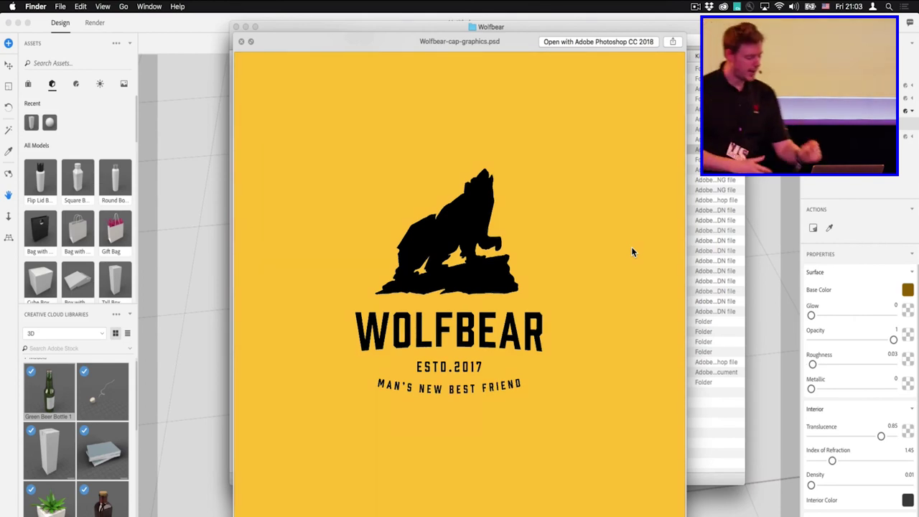
key("space")
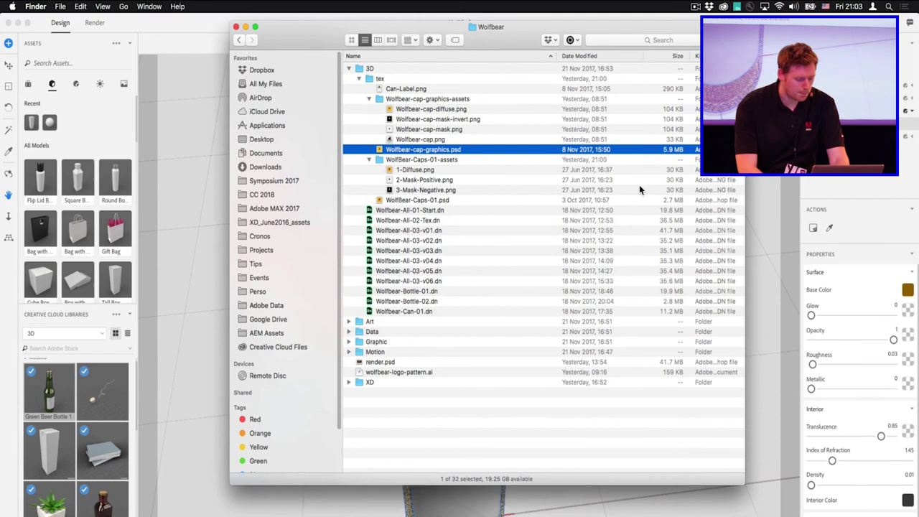
key("super+Tab")
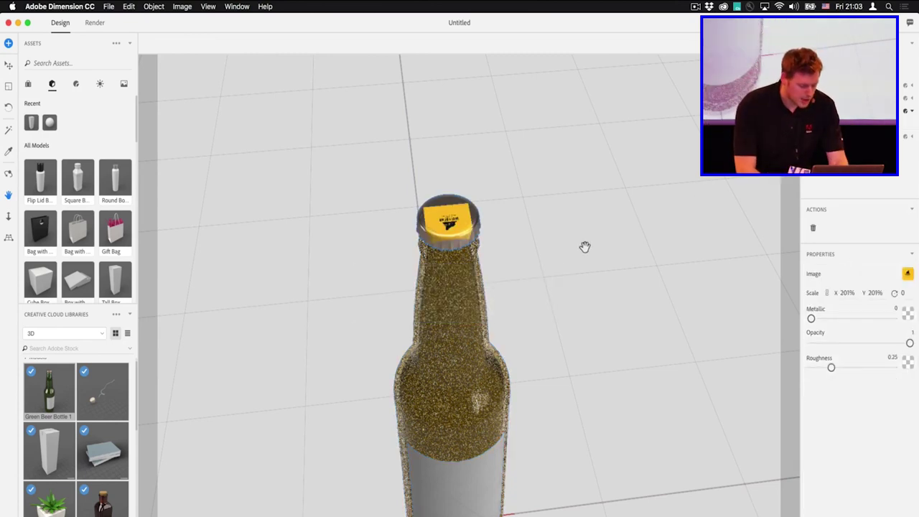
Center the Wolfbear decal on top of the bottle cap and scale it to 391% so it covers the whole cap
scroll(597, 251, "up", 5)
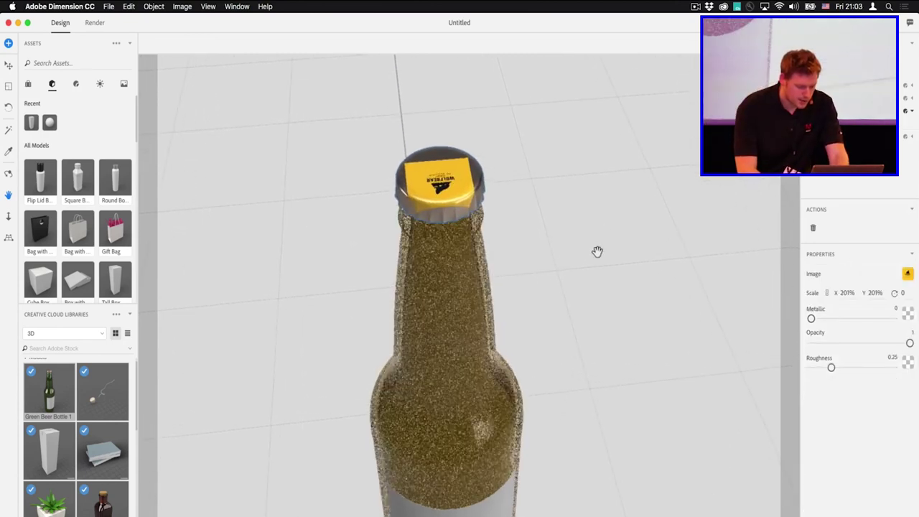
scroll(597, 252, "up", 5)
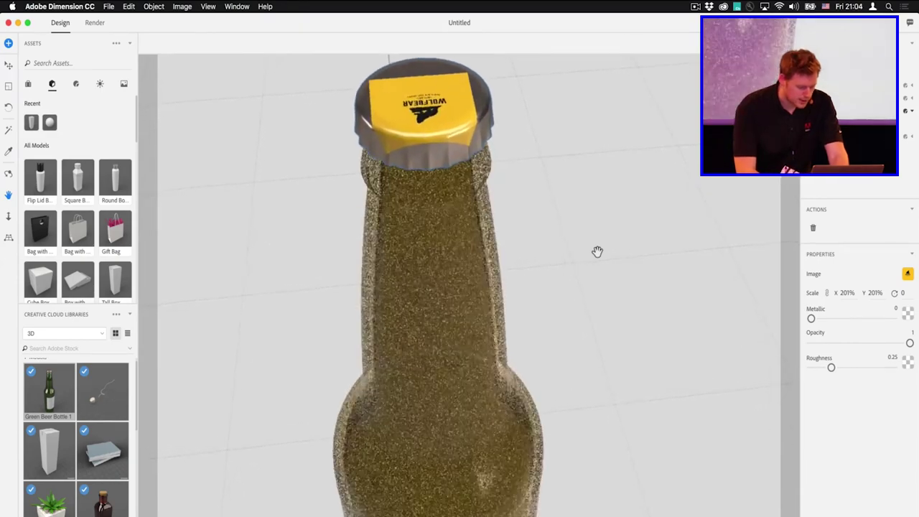
scroll(578, 230, "down", 5)
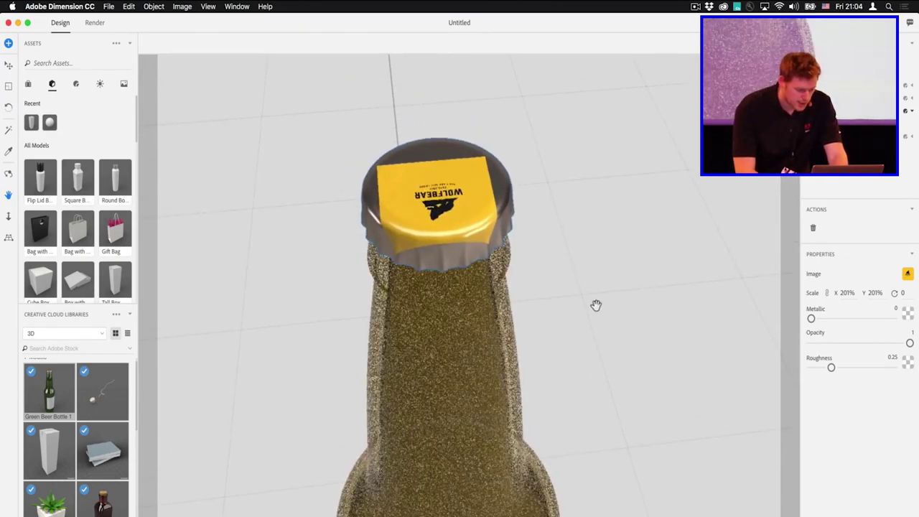
scroll(597, 305, "up", 3)
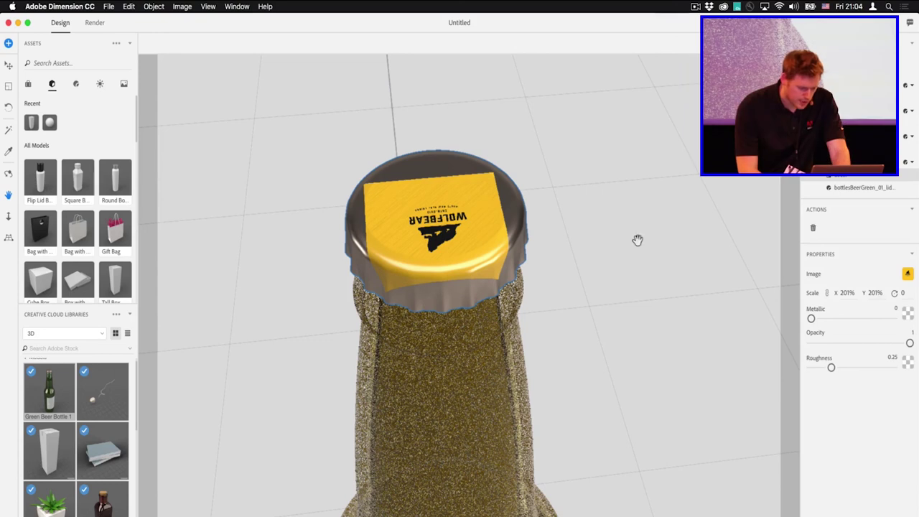
mouse_move(617, 233)
left_mouse_down()
mouse_move(611, 290)
mouse_move(622, 321)
mouse_move(636, 251)
mouse_move(622, 241)
left_mouse_up()
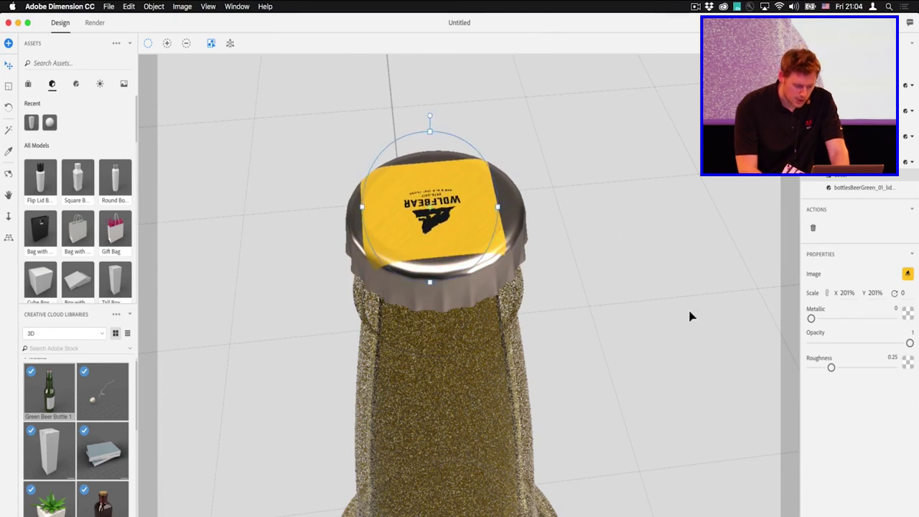
left_click_drag(725, 240, 746, 244)
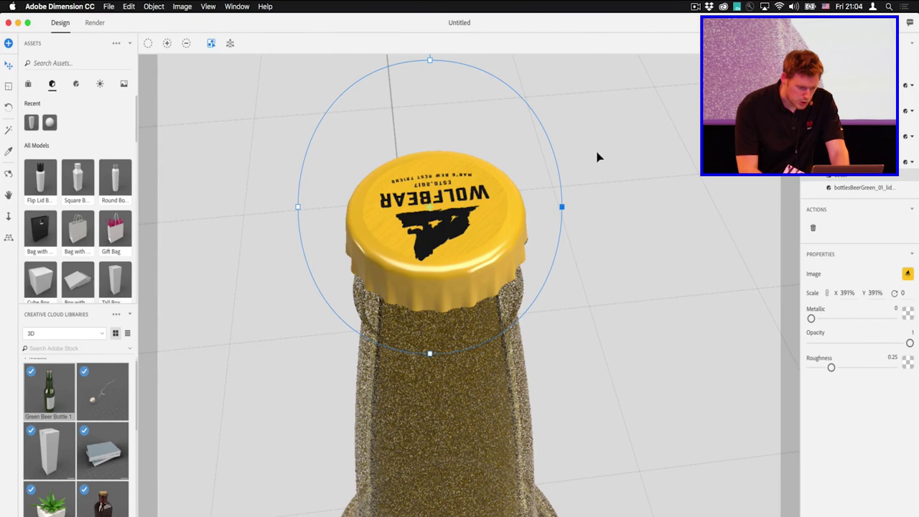
Rotate the cap decal to -173 degrees so the Wolfbear logo reads upright, and clear the selection
left_click_drag(602, 208, 586, 355)
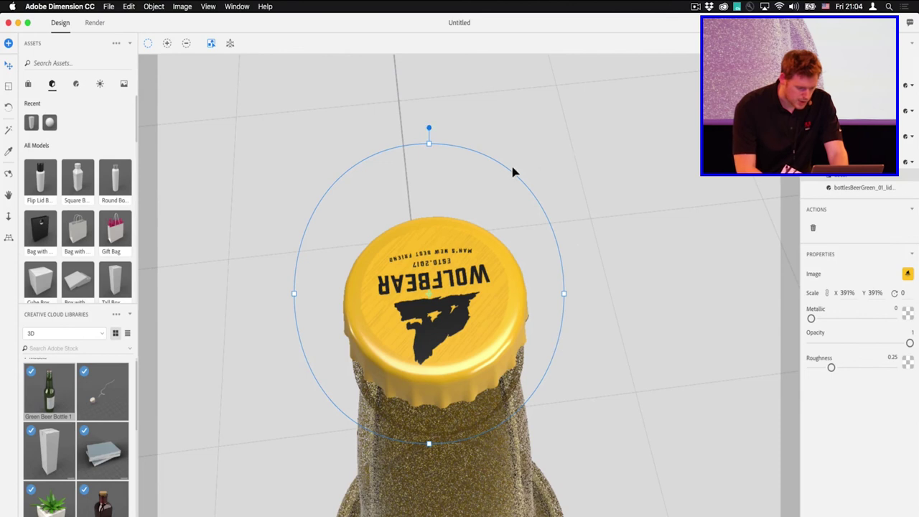
left_click_drag(418, 311, 765, 398)
left_click(671, 477)
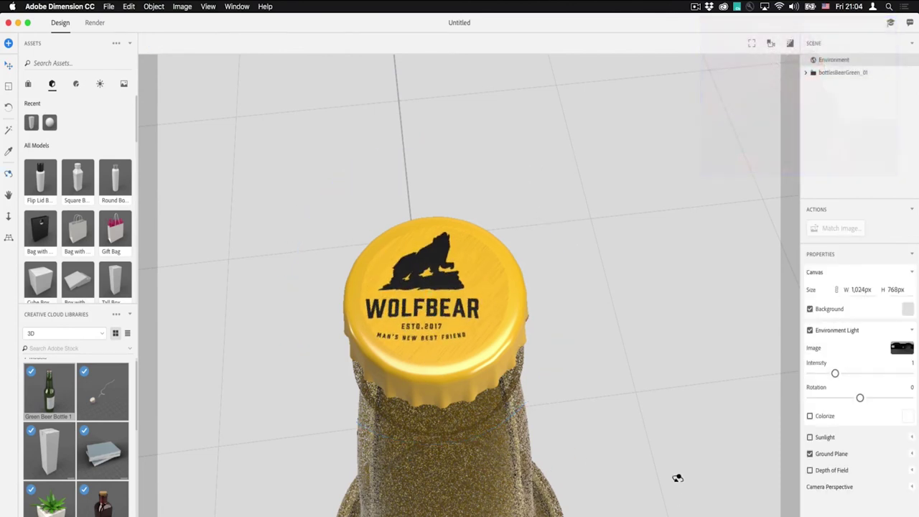
scroll(678, 477, "up", 3)
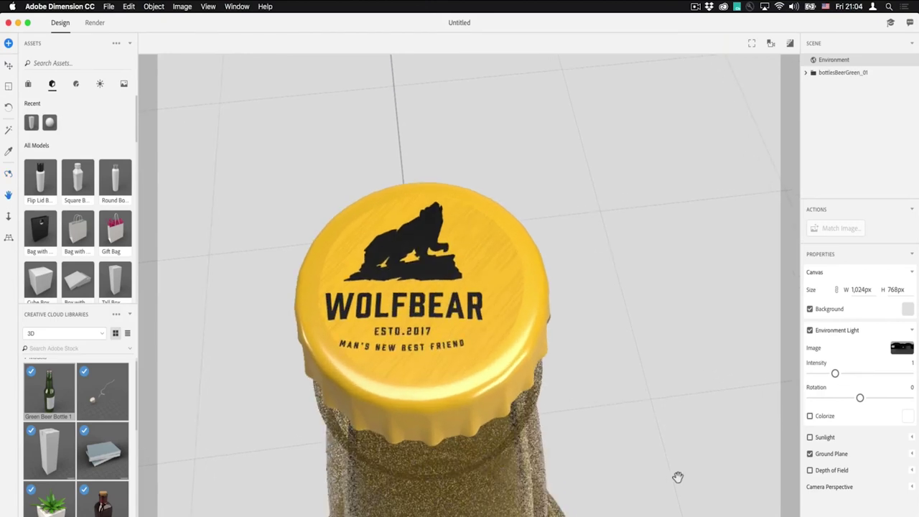
Frame the whole bottle from the front, switch back to Finder and preview 1-Diffuse.png from the WolfBear-Caps-01-assets folder
key("super+a")
key("f")
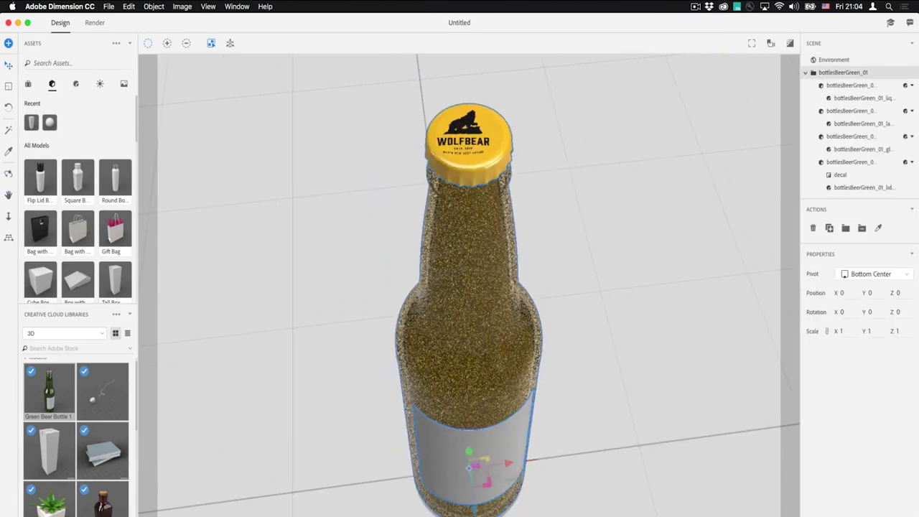
left_click_drag(666, 412, 698, 369)
key("super+Tab")
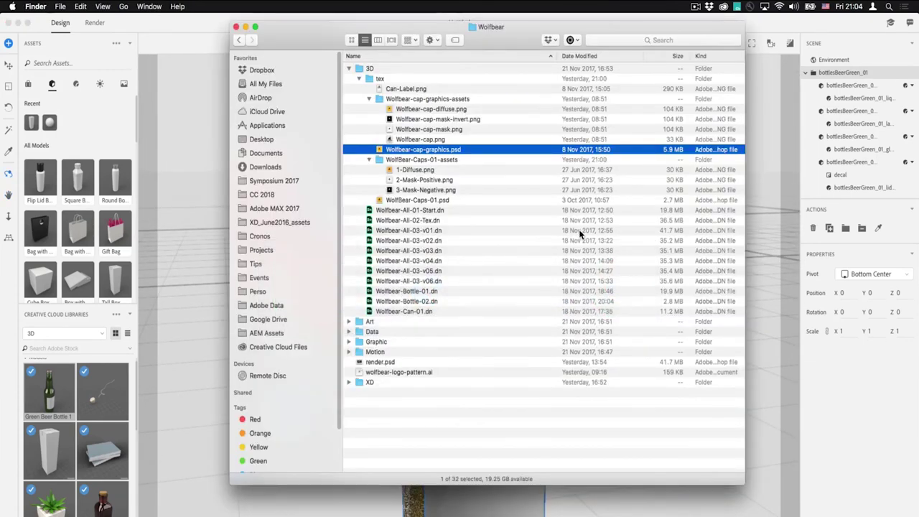
key("Up")
key("Up")
key("Up")
key("Up")
key("Up")
key("Up")
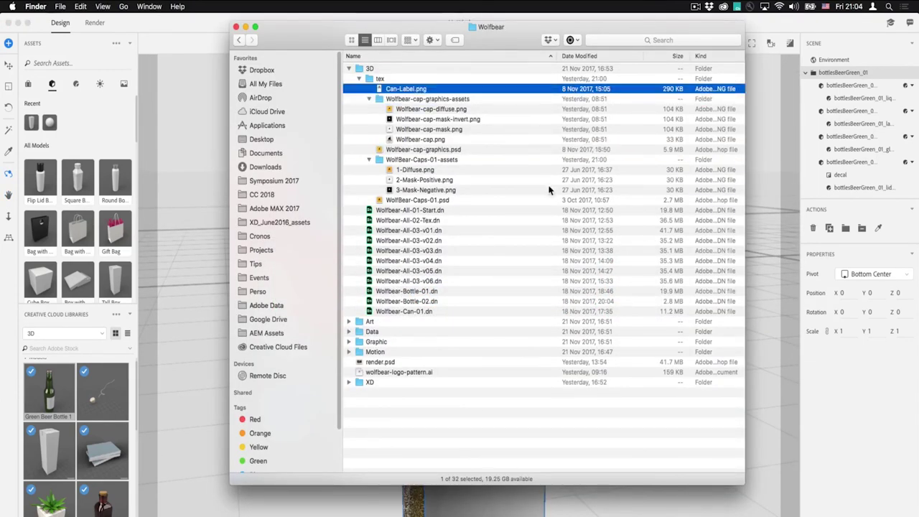
key("1")
key("space")
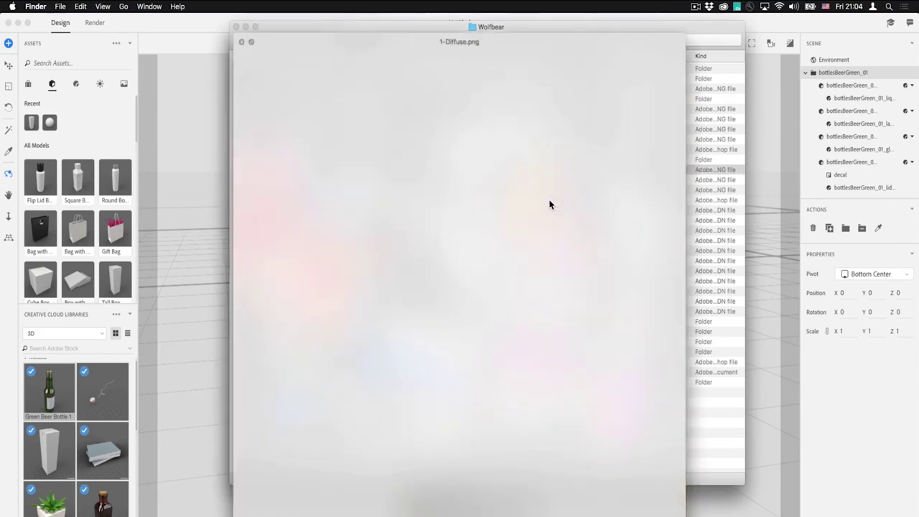
key("space")
Place 1-Diffuse.png as a decal on the bottle's blank front label in Adobe Dimension
key("super+Tab")
key("super+Tab")
left_click_drag(415, 170, 467, 457)
key("super+shift+Tab")
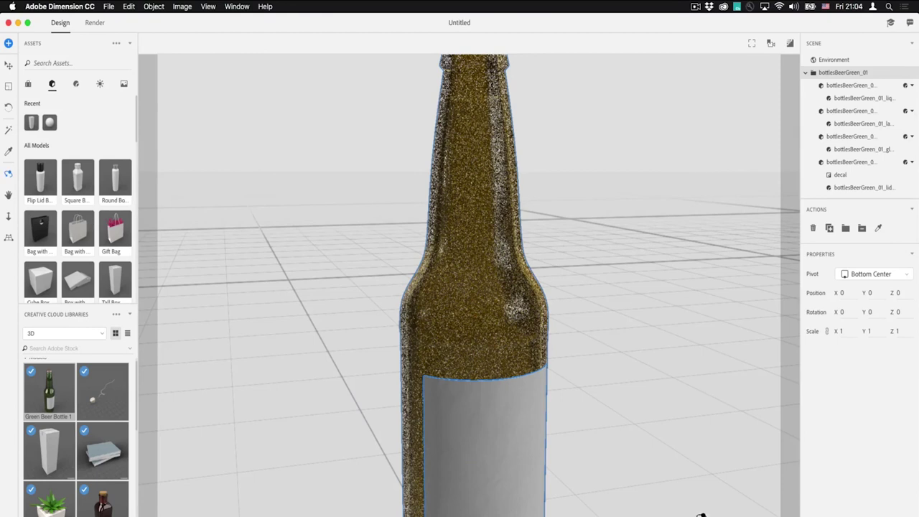
left_click_drag(659, 515, 693, 503)
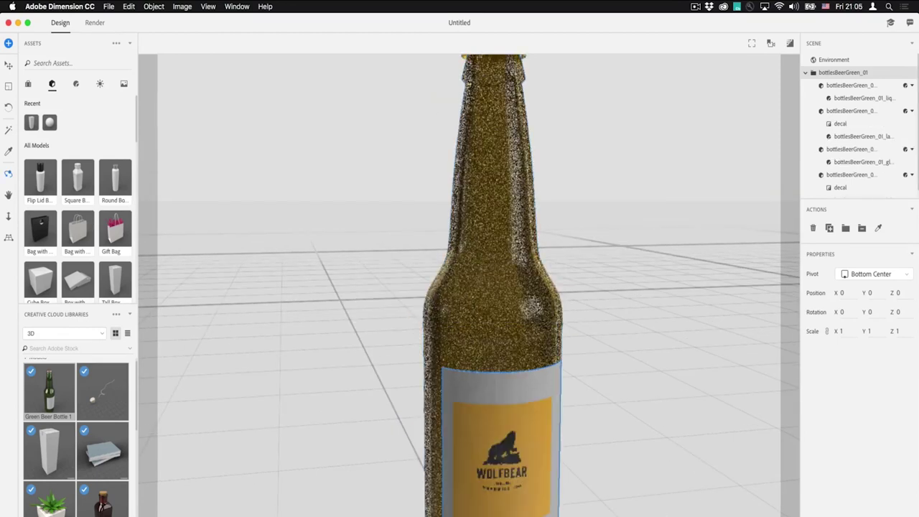
Select the decal on the bottle's label, scale it to 936% so it fills the label, and clear the selection
left_click(840, 179)
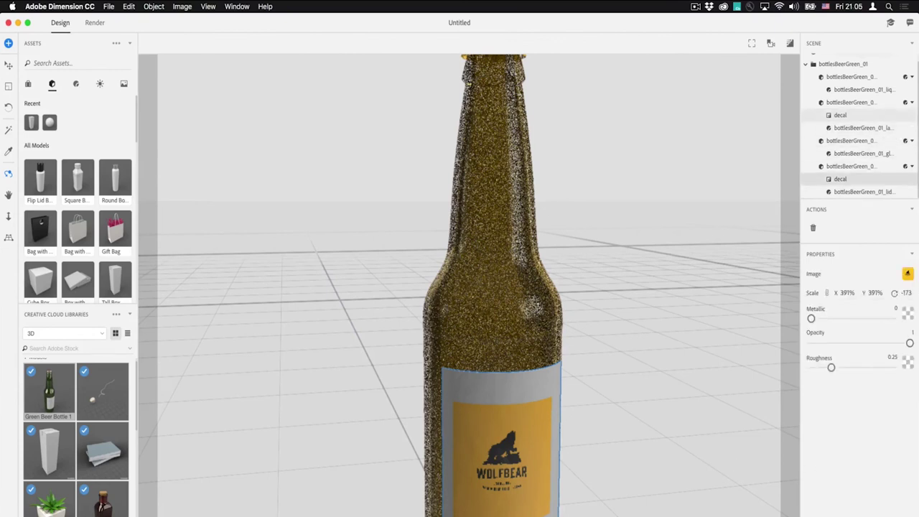
left_click(840, 115)
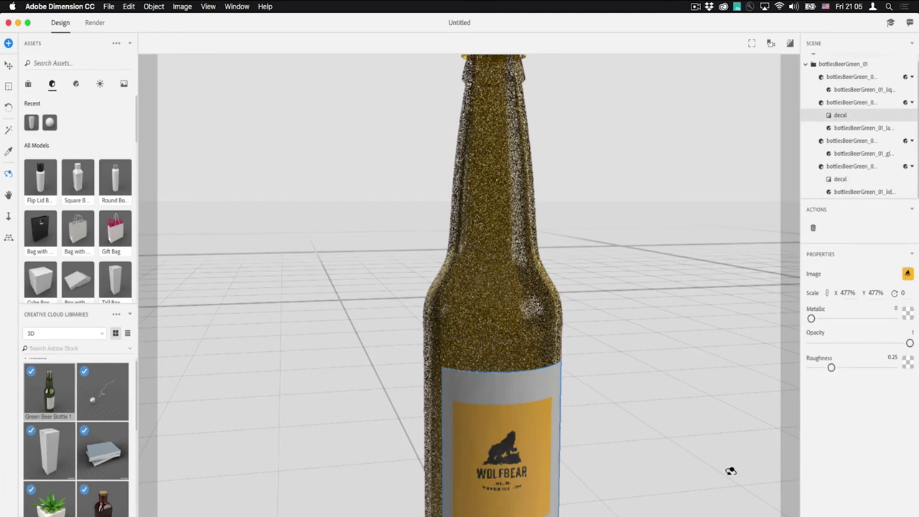
key("v")
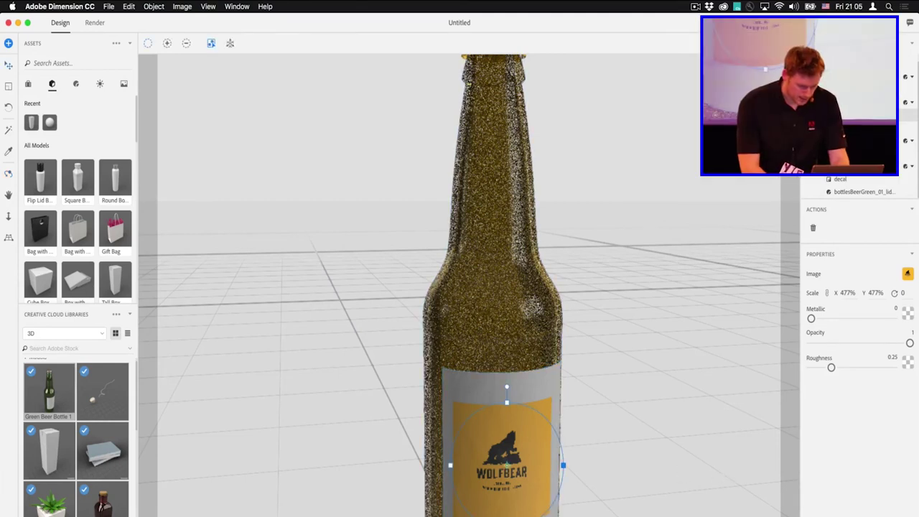
left_click_drag(564, 465, 618, 465)
left_click_drag(678, 513, 680, 513)
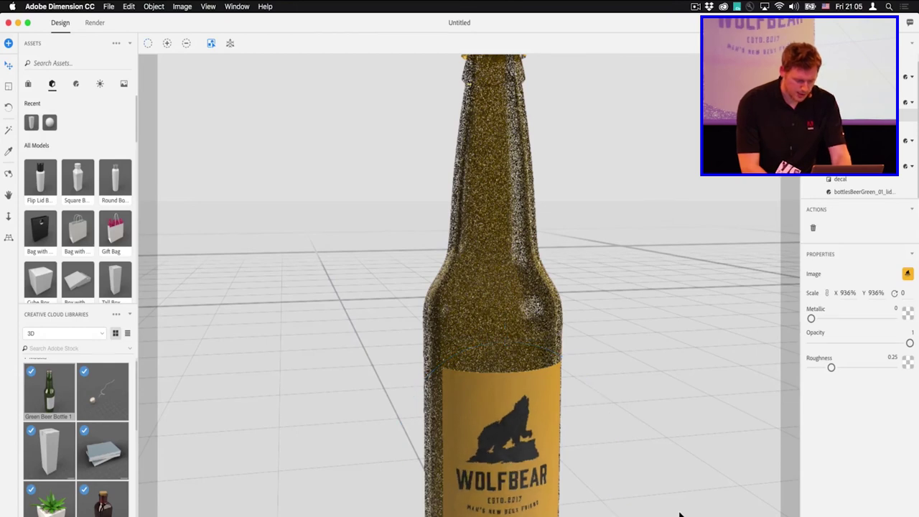
left_click(751, 362)
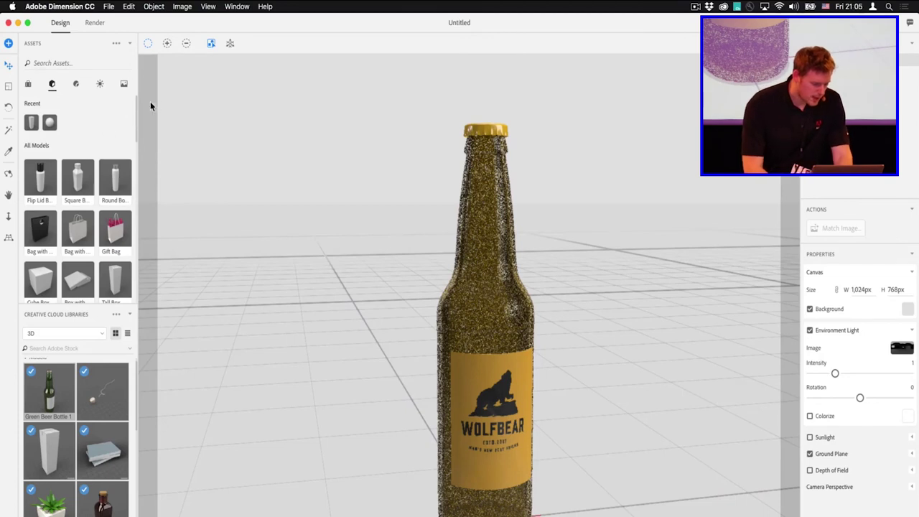
Place the bar photo with the wooden table as the background and match its aspect ratio, environment light, sunlight and camera perspective
left_click(123, 83)
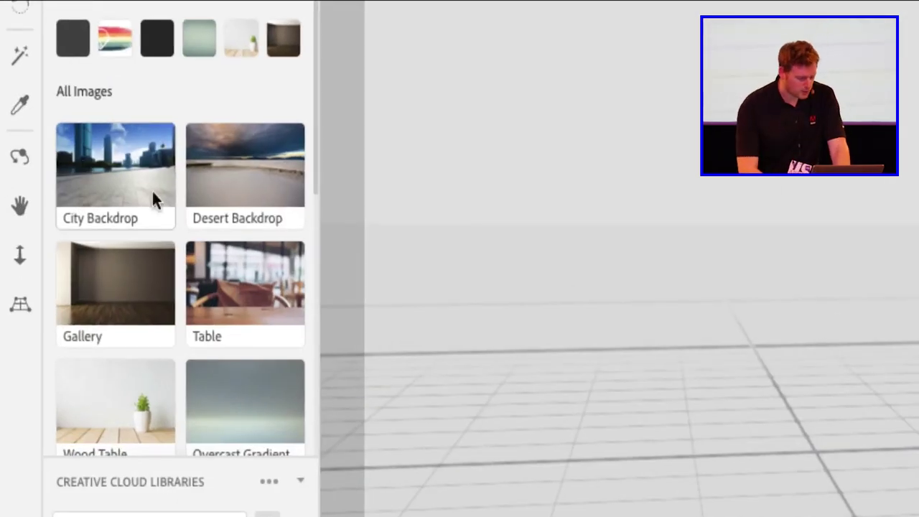
scroll(220, 322, "down", 3)
scroll(140, 262, "down", 5)
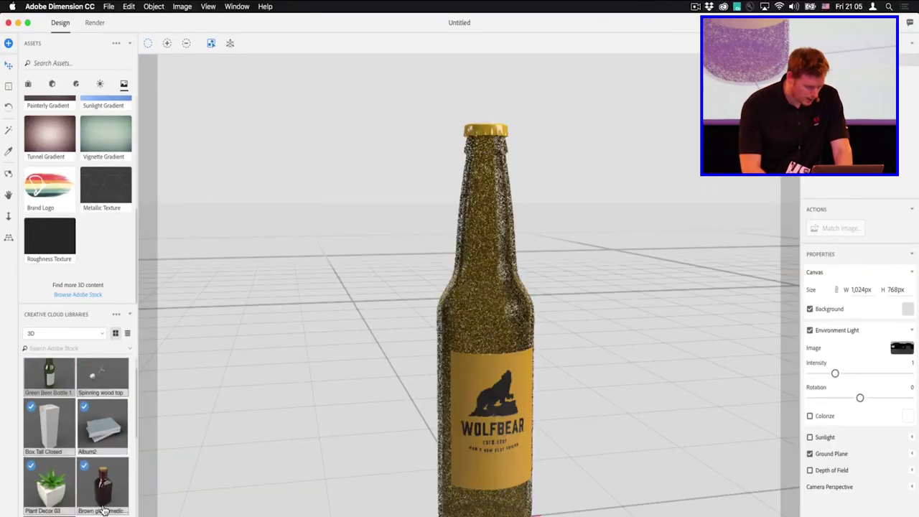
scroll(104, 510, "down", 10)
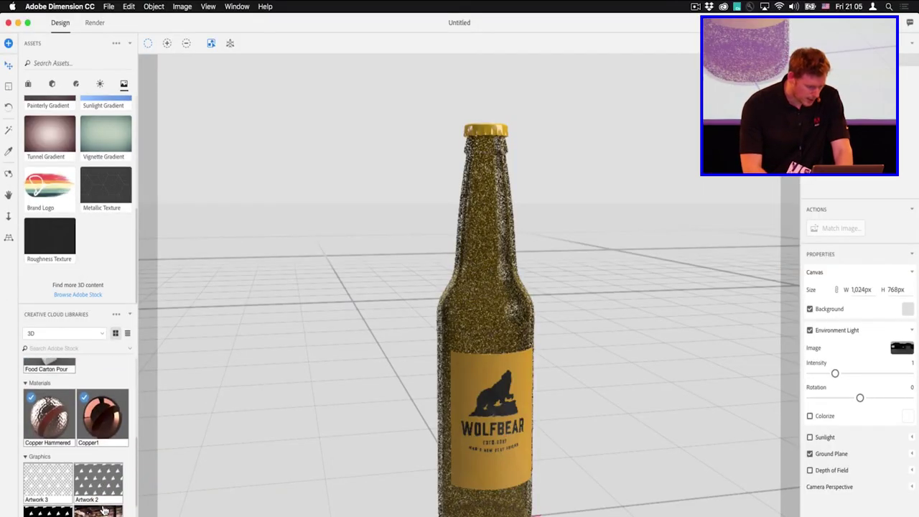
scroll(104, 510, "down", 1)
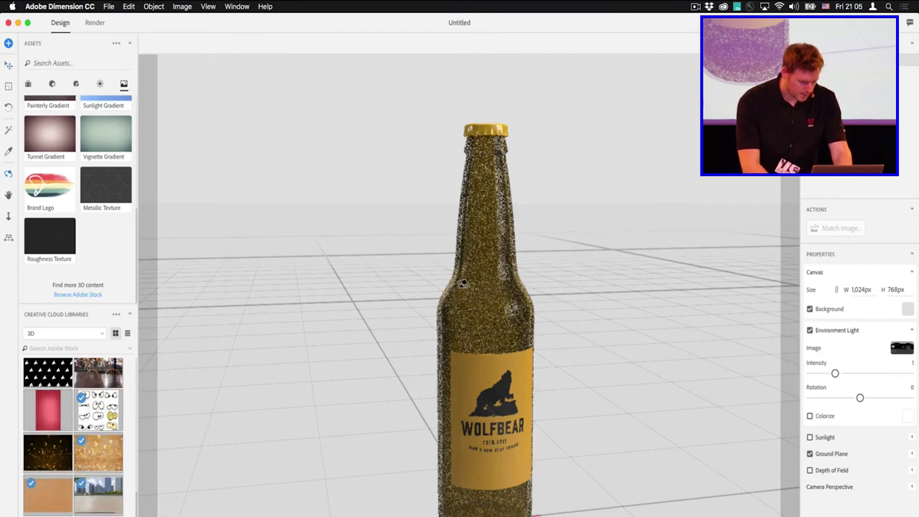
left_click_drag(464, 285, 607, 411)
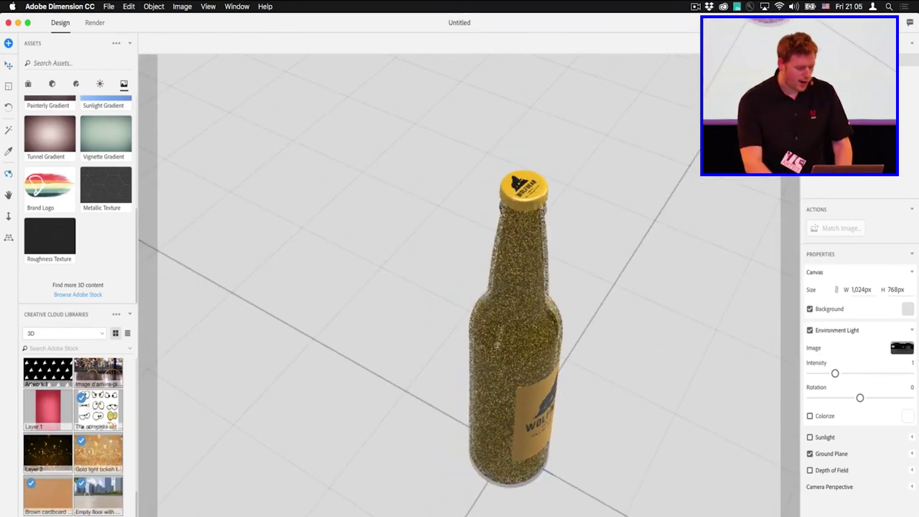
left_click_drag(501, 371, 425, 232)
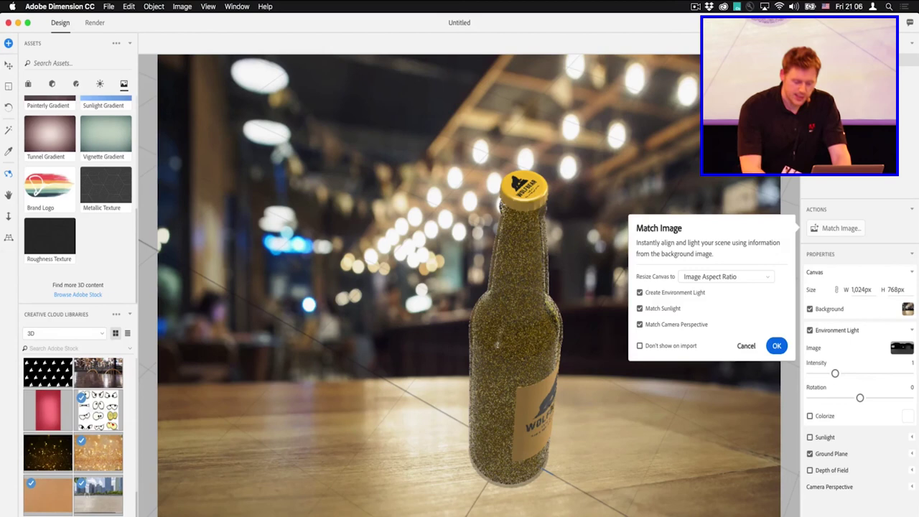
key("Return")
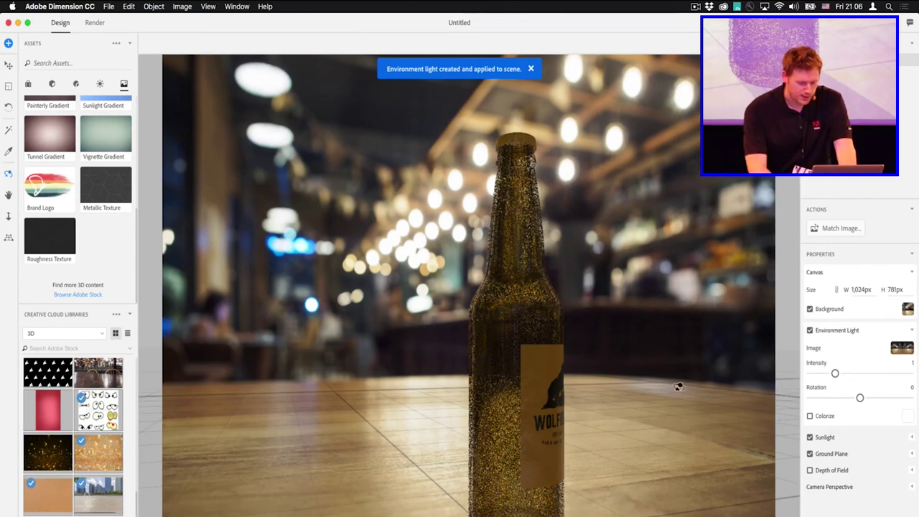
Dolly and pan the camera so the whole bottle stands on the wooden table, and set the environment light rotation to 45
key("2")
scroll(680, 386, "down", 5)
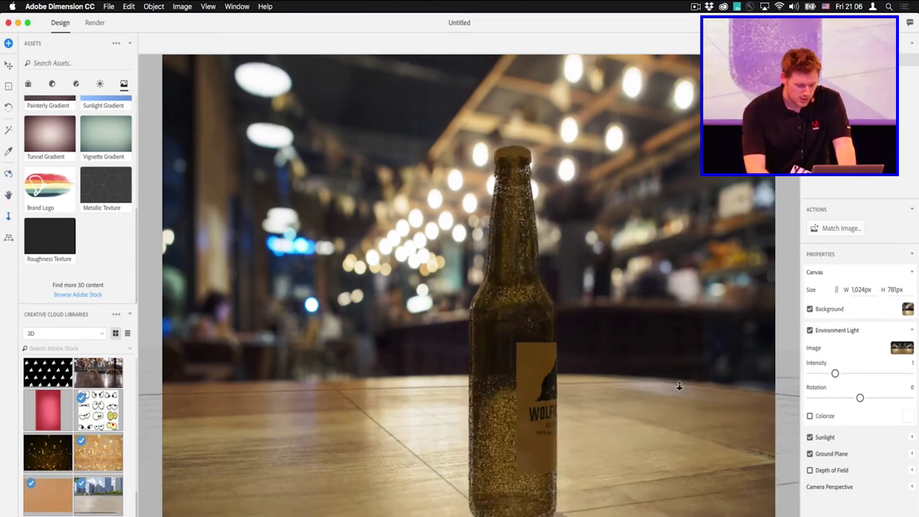
left_click_drag(698, 412, 487, 415)
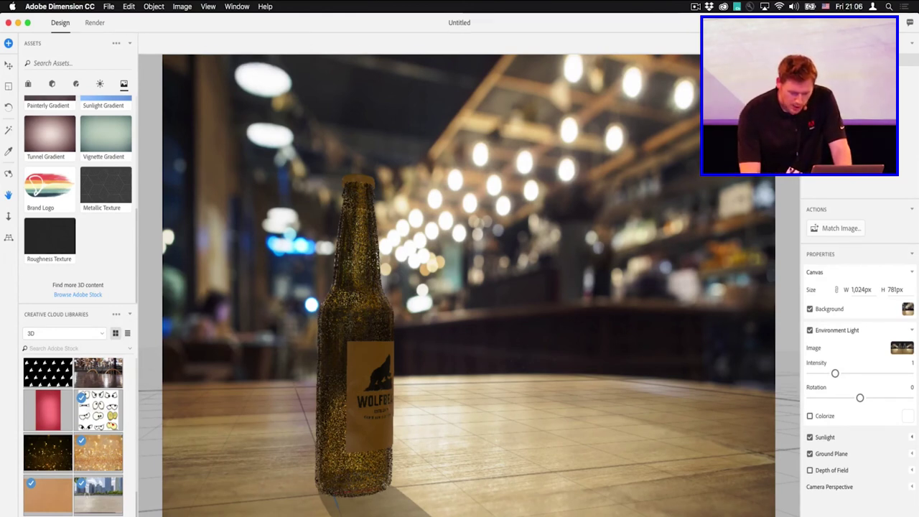
left_click(912, 437)
mouse_move(879, 398)
left_mouse_down()
mouse_move(900, 398)
mouse_move(872, 398)
left_mouse_up()
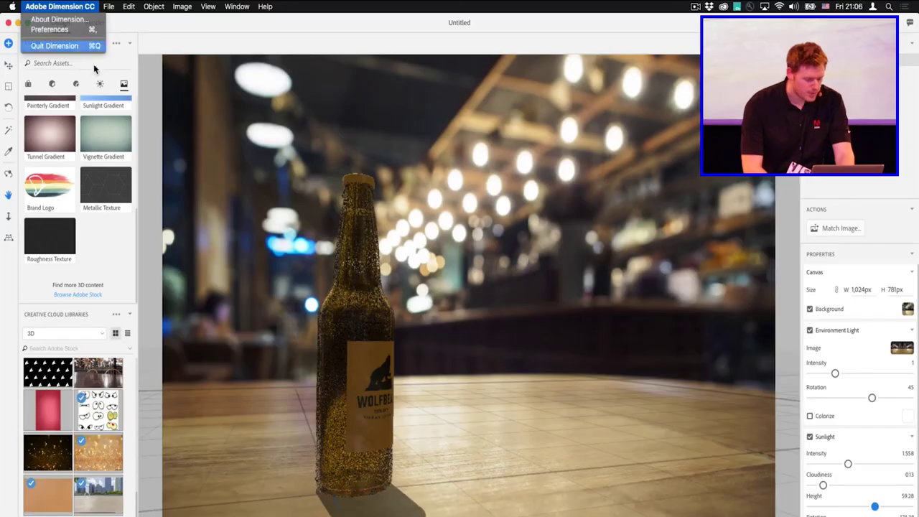
Quit Adobe Dimension without saving the untitled scene, then switch to Photoshop with render.psd open
left_click(51, 43)
key("super+d")
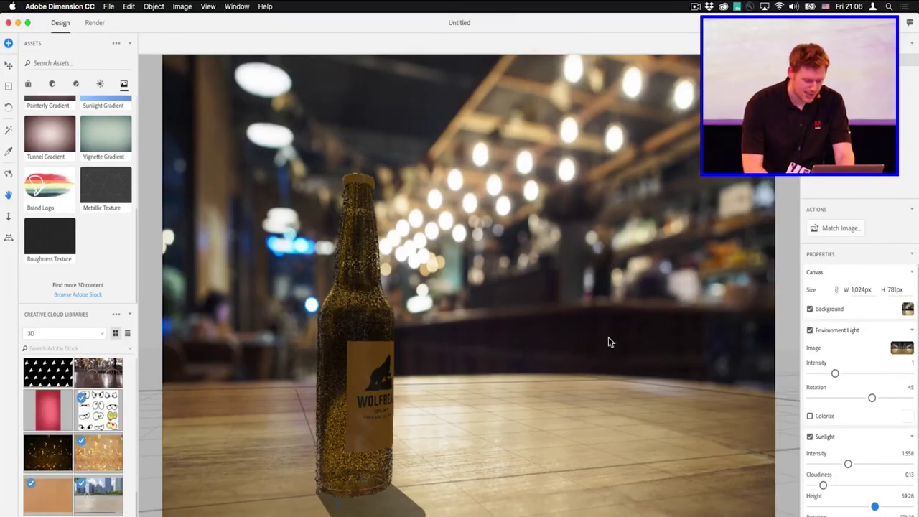
key("super+Tab")
left_click(469, 378)
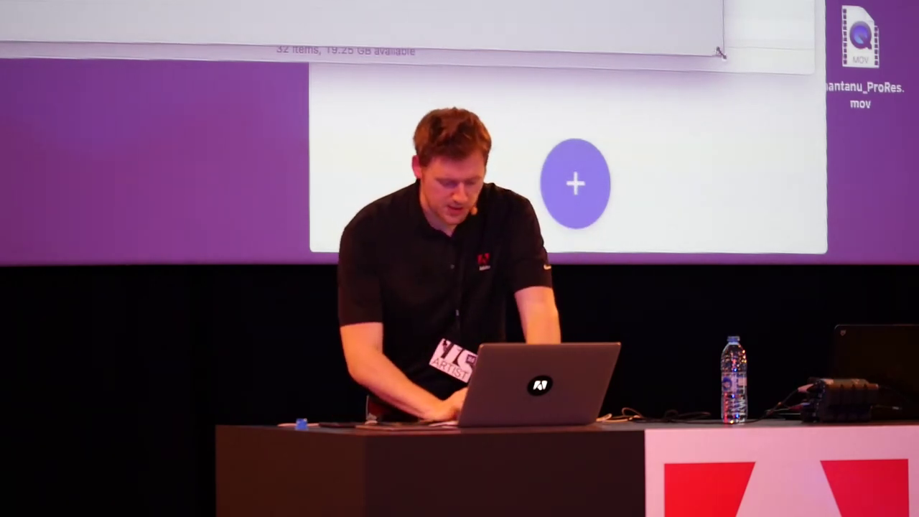
left_click_drag(723, 58, 918, 251)
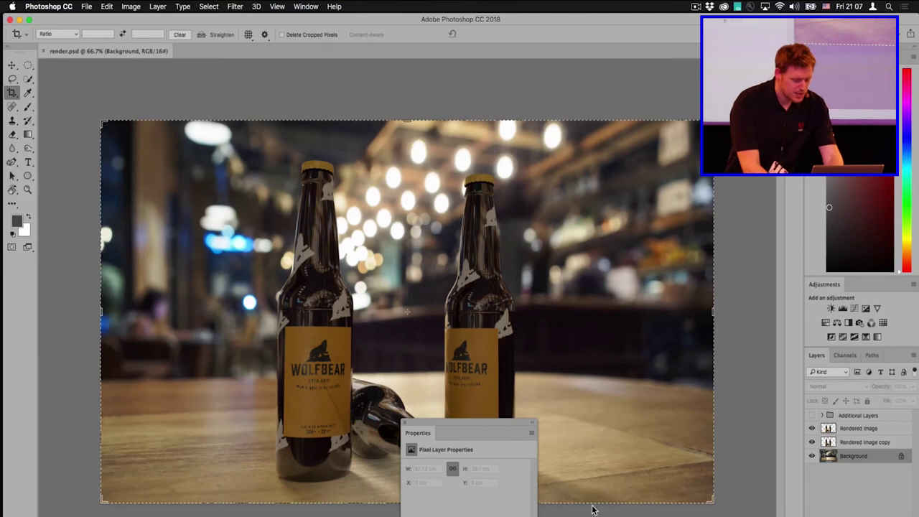
Move the Properties panel clear of the fallen bottle and view the render's material mask, object mask and depth layers one by one
left_click_drag(467, 424, 685, 339)
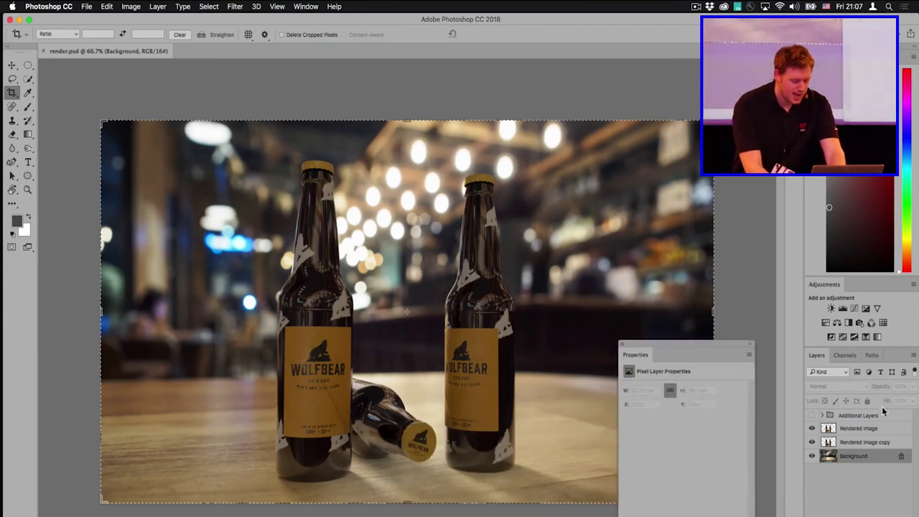
key("super+plus")
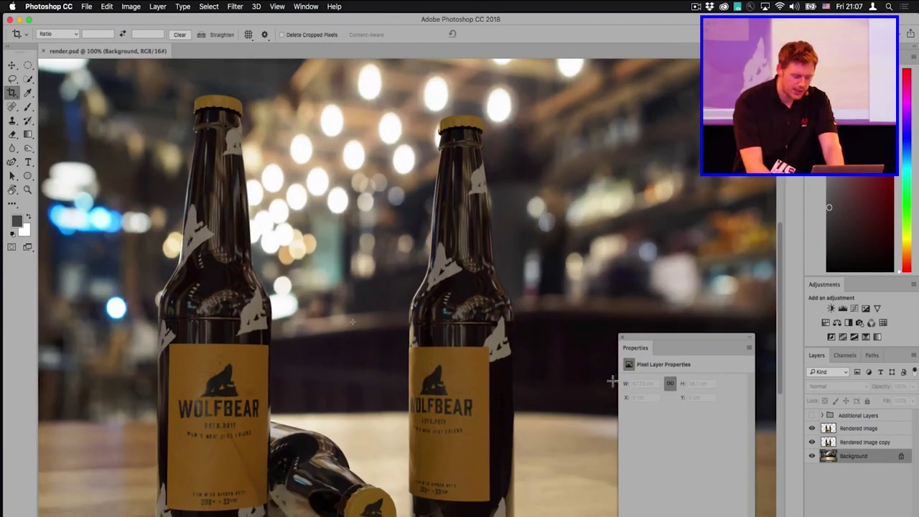
key("super+minus")
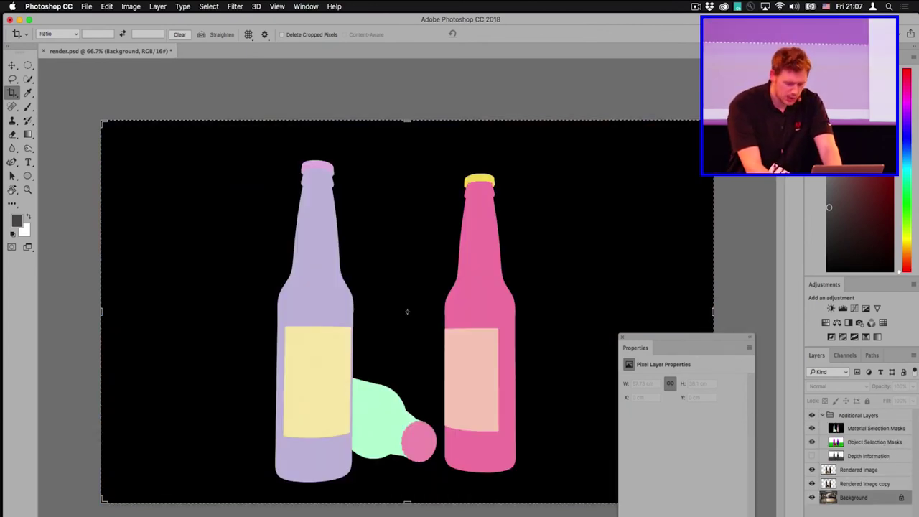
left_click(813, 428)
left_click(813, 442)
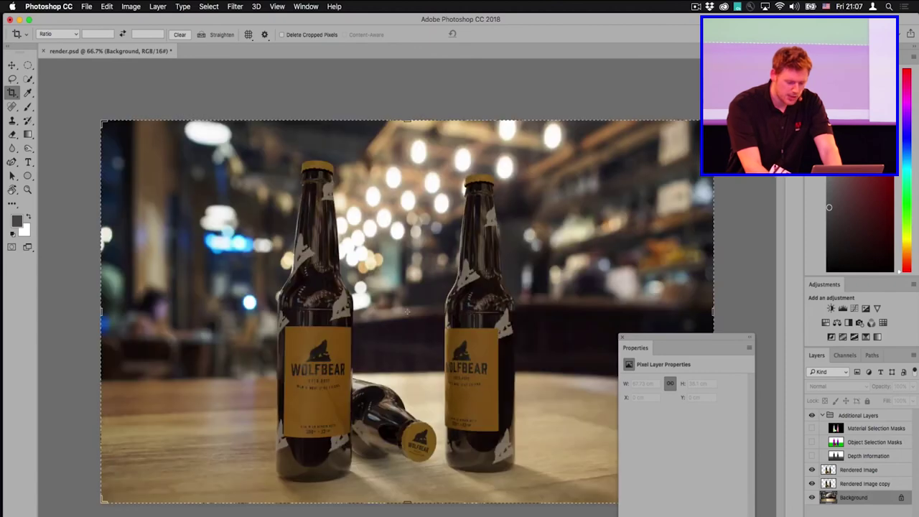
left_click(812, 456)
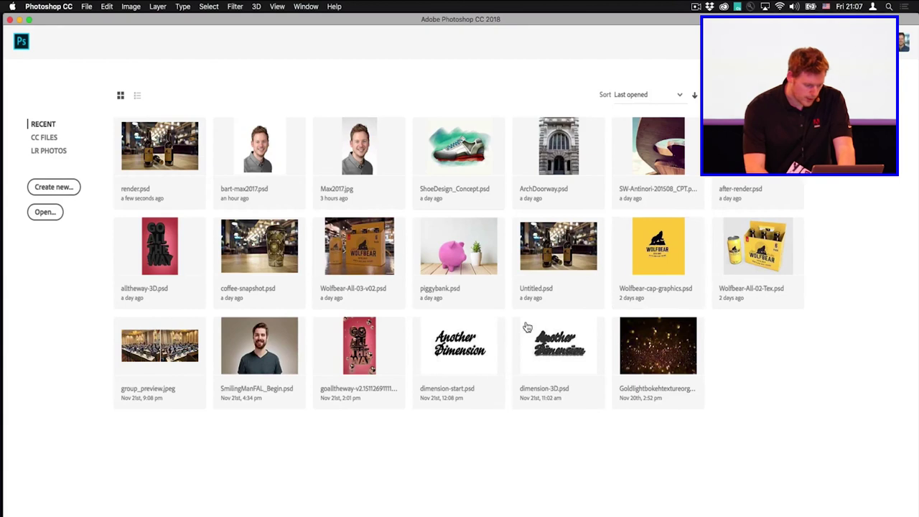
Open alltheway-3D.psd and try Split Extrusion on its 3D text layer Another
left_click(219, 280)
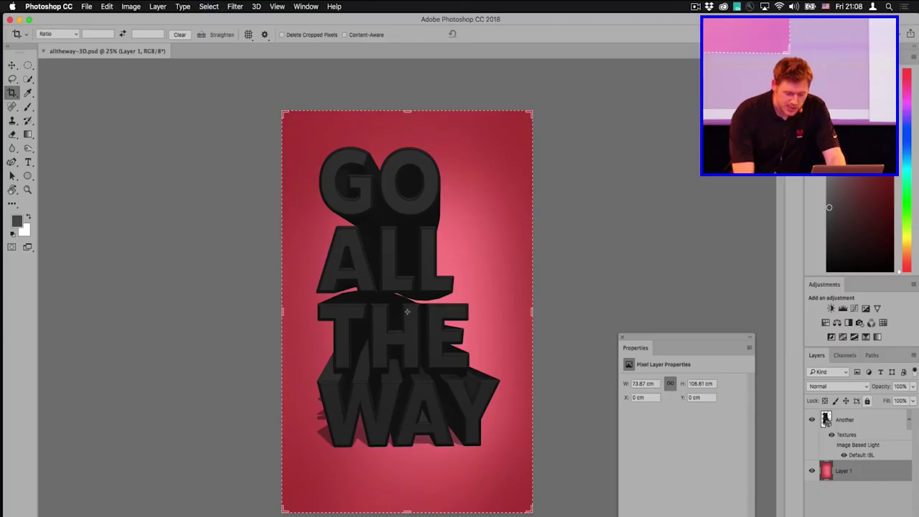
left_click(826, 420)
right_click(851, 419)
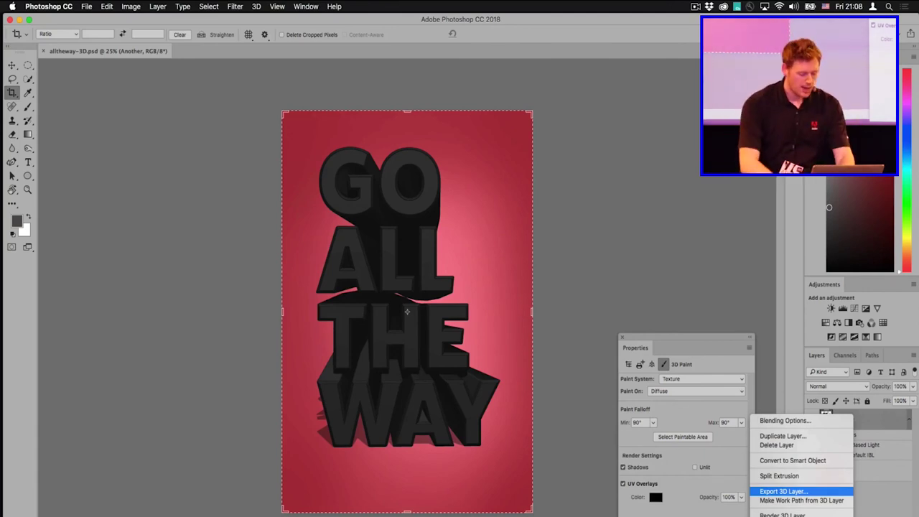
key("s")
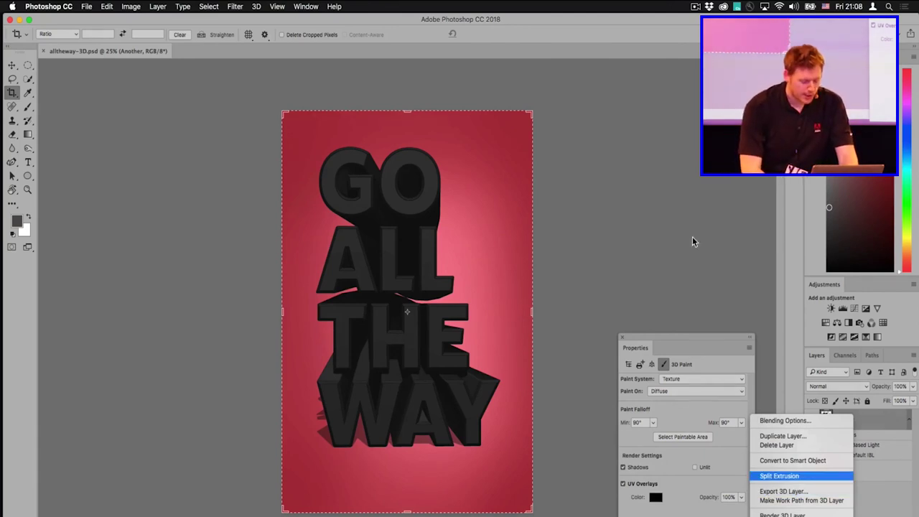
key("Return")
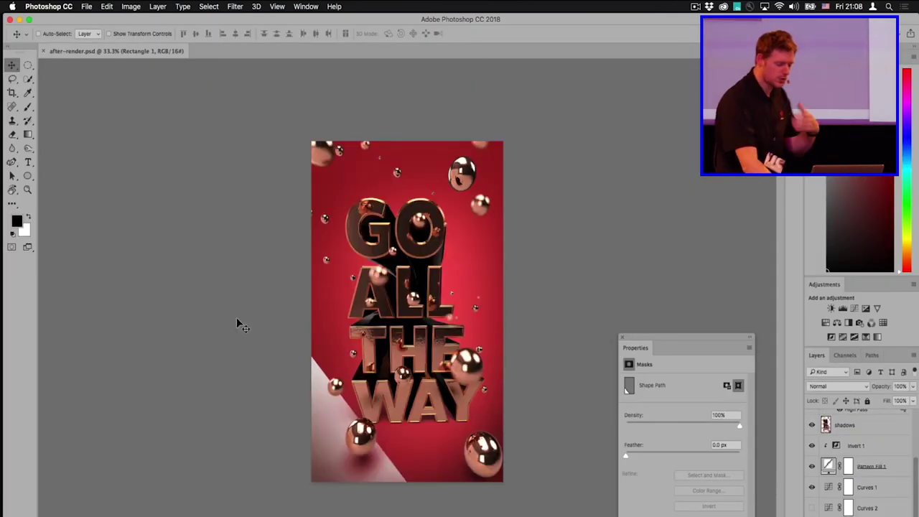
Examine the copper edges and surface textures of the words ALL and THE in after-render.psd up close
left_click(565, 410, "super")
left_click_drag(515, 262, 630, 474)
key("super+minus")
left_click_drag(508, 390, 476, 392)
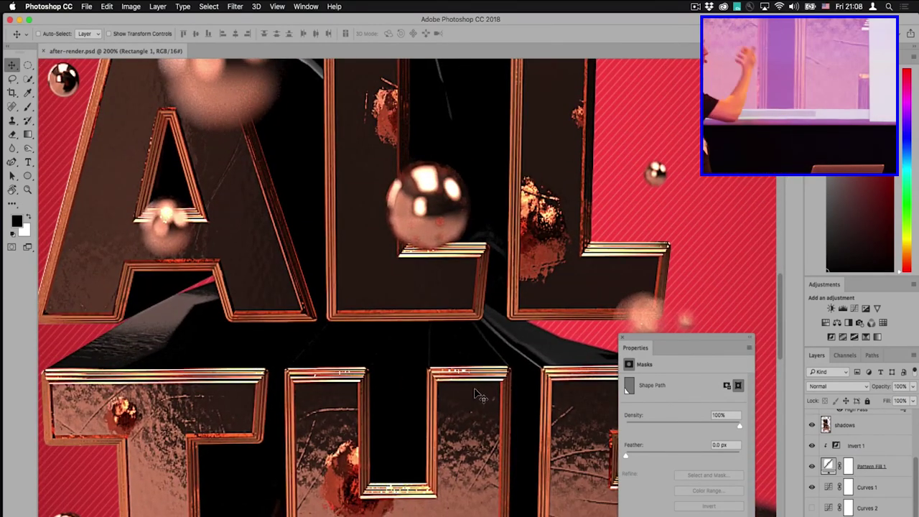
key("super+minus")
key("super+minus")
left_click_drag(476, 392, 437, 313)
key("super+plus")
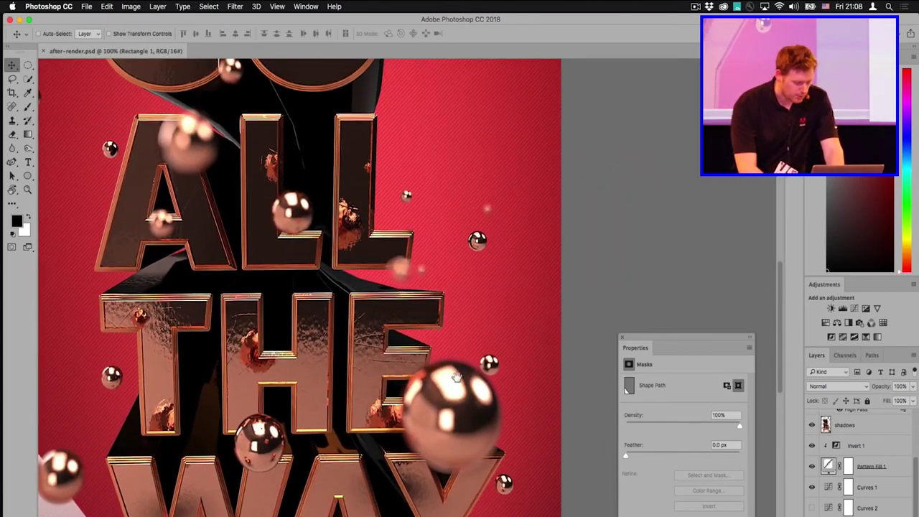
Move the Properties panel off the lettering and examine the words WAY and THE in detail, followed by the poster's overall composition
scroll(438, 316, "down", 10)
key("super+plus")
left_click_drag(449, 390, 496, 383)
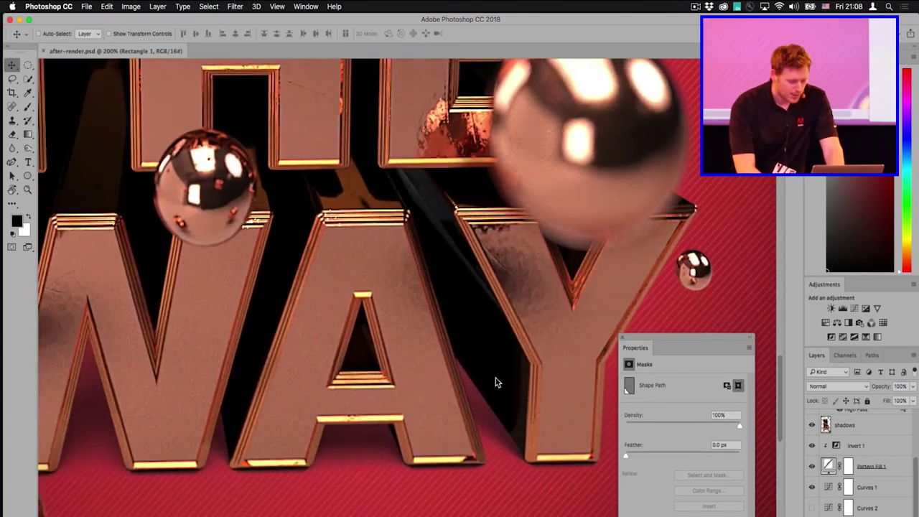
left_click_drag(686, 337, 753, 314)
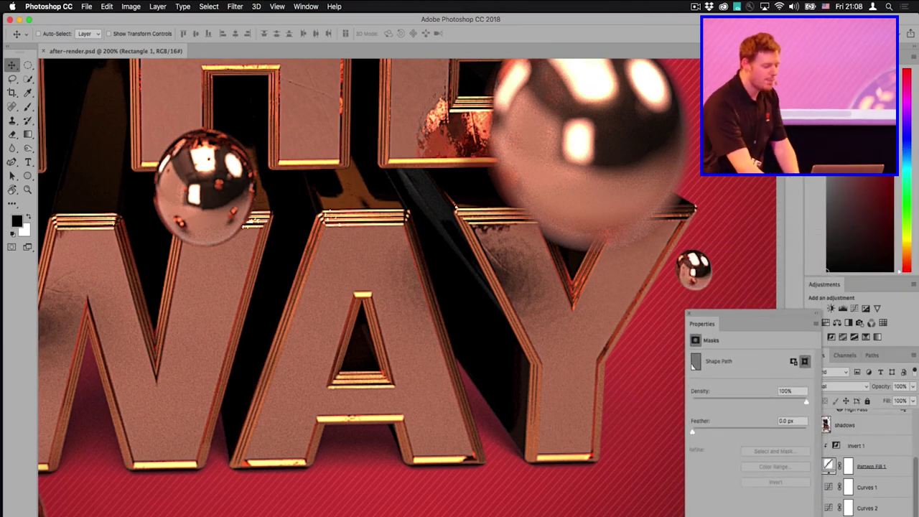
scroll(587, 321, "up", 5)
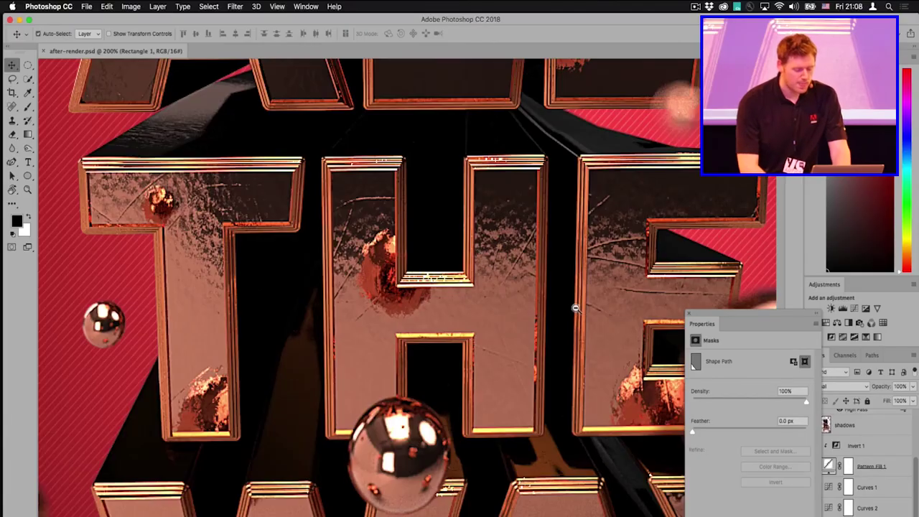
scroll(623, 268, "down", 5, "alt")
scroll(624, 268, "down", 3, "alt")
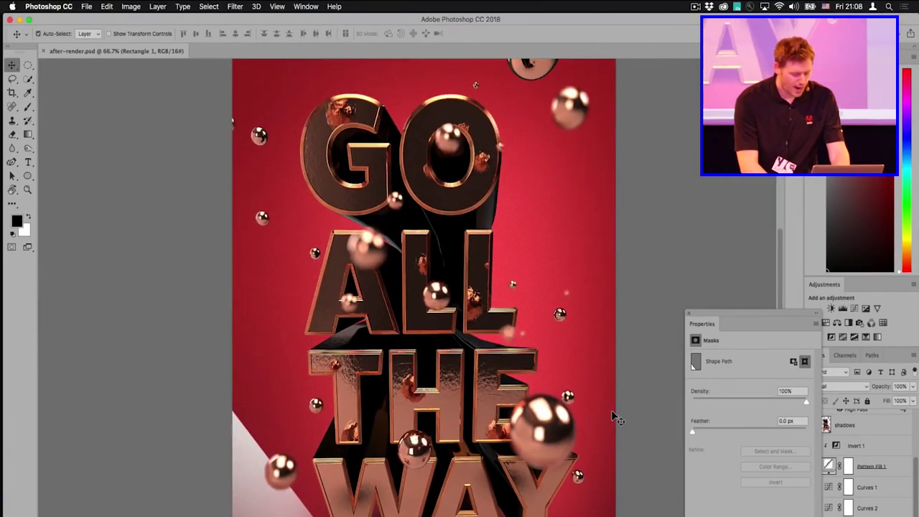
Close after-render.psd, view the six-pack render in Wolfbear-All-03-v02.psd and close that document too
key("super+w")
key("super+Tab")
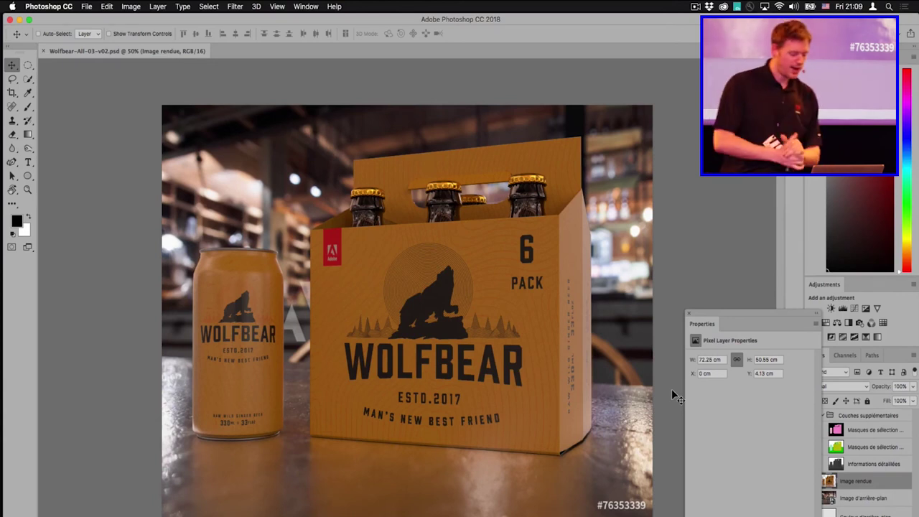
key("super+w")
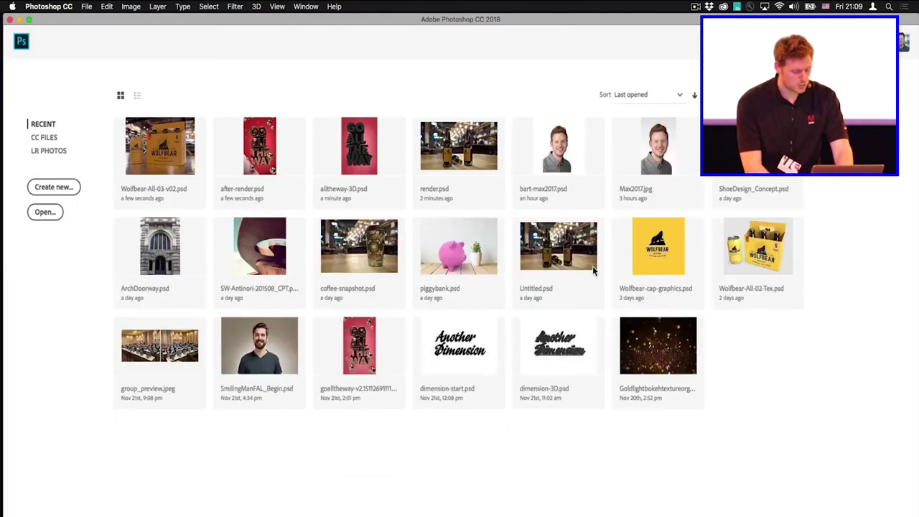
Switch to Adobe XD and open Ginchy_Shopping_Platform_START.xd
key("super+Tab")
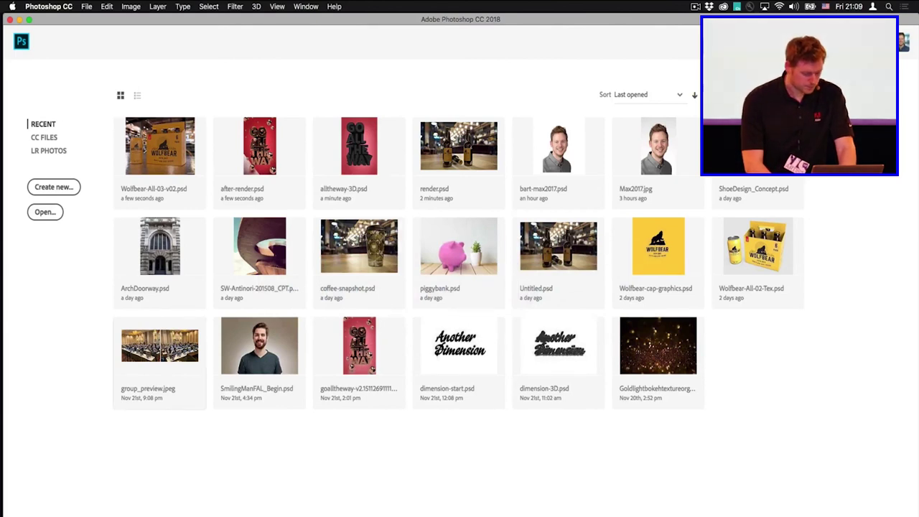
key("super+Tab")
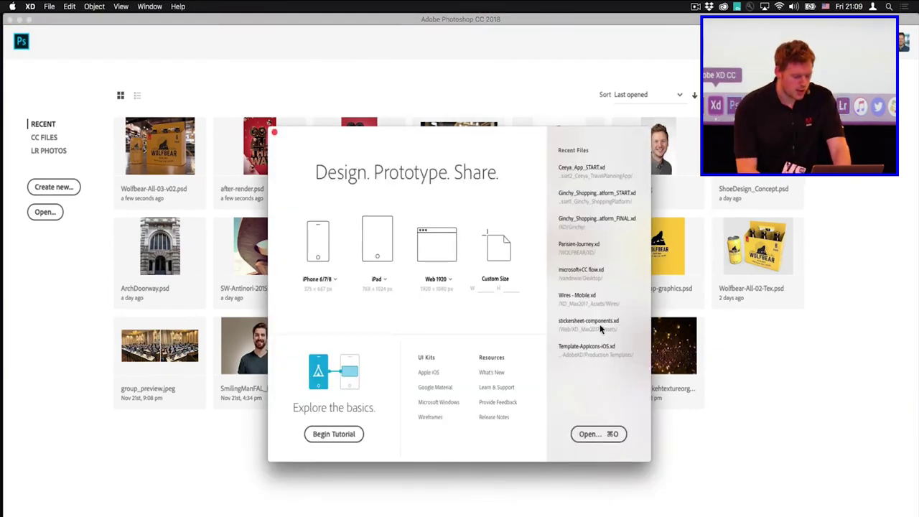
left_click_drag(442, 165, 413, 20)
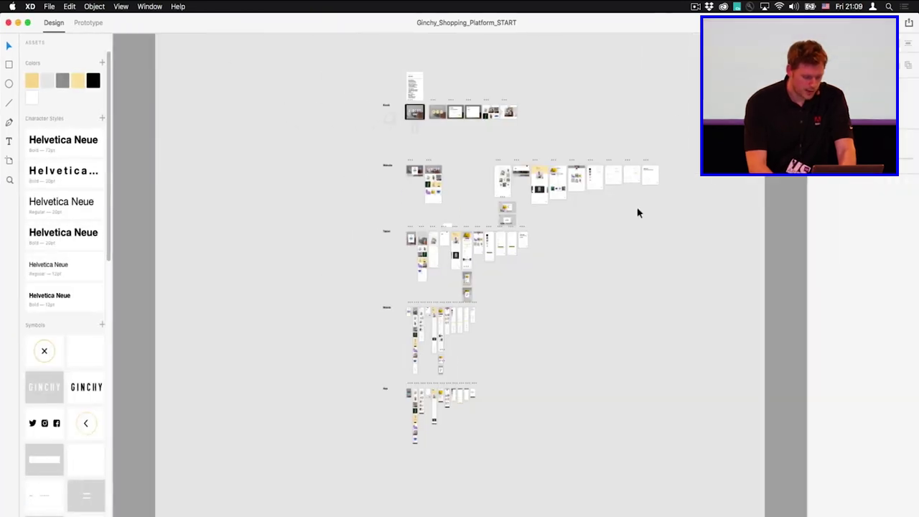
Examine the Kiosk section of the Ginchy design, focusing on the kiosk sketch and the Homepage Kiosk artboard
left_click_drag(516, 230, 626, 415)
left_click_drag(474, 267, 500, 388)
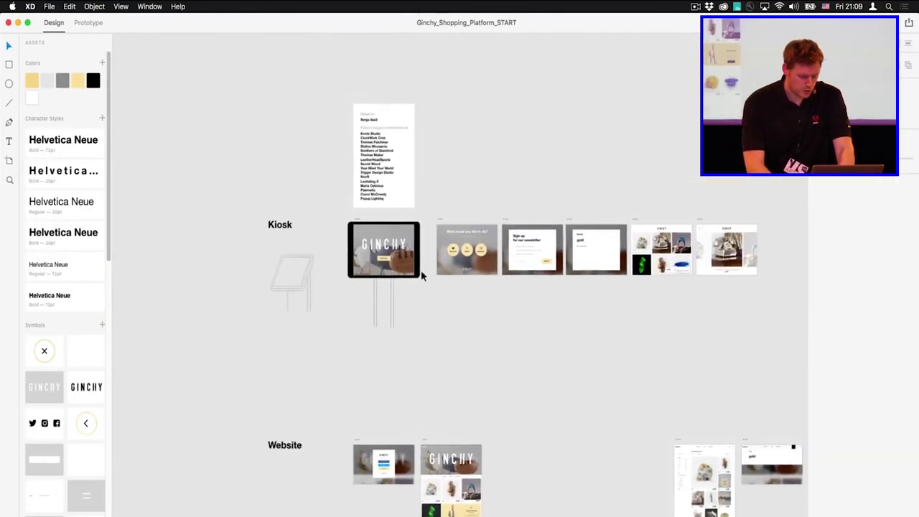
scroll(422, 255, "up", 3, "alt")
scroll(403, 319, "down", 3)
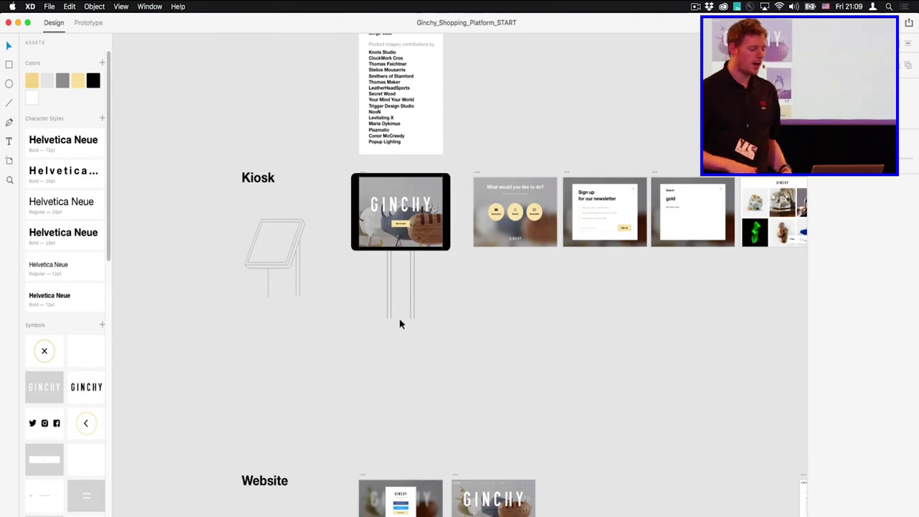
scroll(400, 323, "up", 3, "alt")
left_click_drag(417, 270, 444, 376)
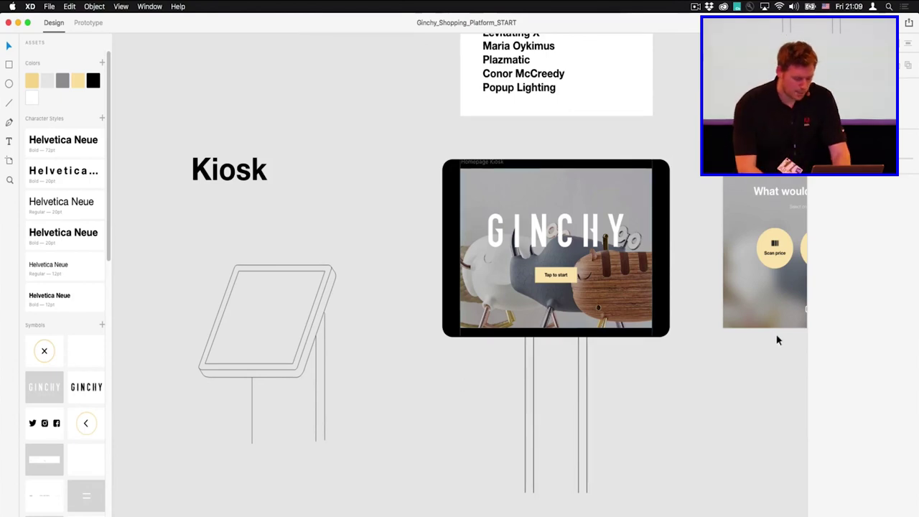
Examine the kiosk flow's artboards in detail, from Homepage Kiosk through First Kiosk and Sign Up Kiosk to the Search screen
scroll(778, 340, "right", 3)
scroll(739, 353, "up", 5, "alt")
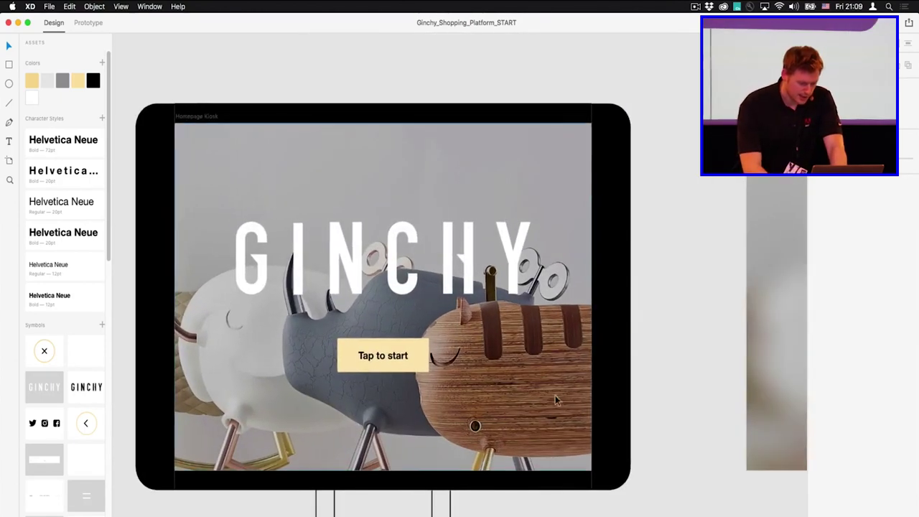
scroll(555, 395, "right", 5)
left_click_drag(792, 455, 579, 462)
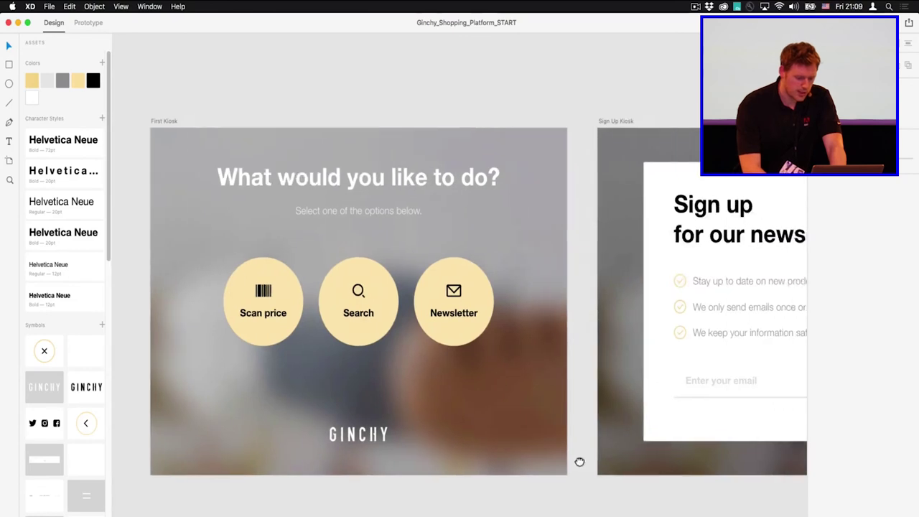
scroll(580, 462, "right", 10)
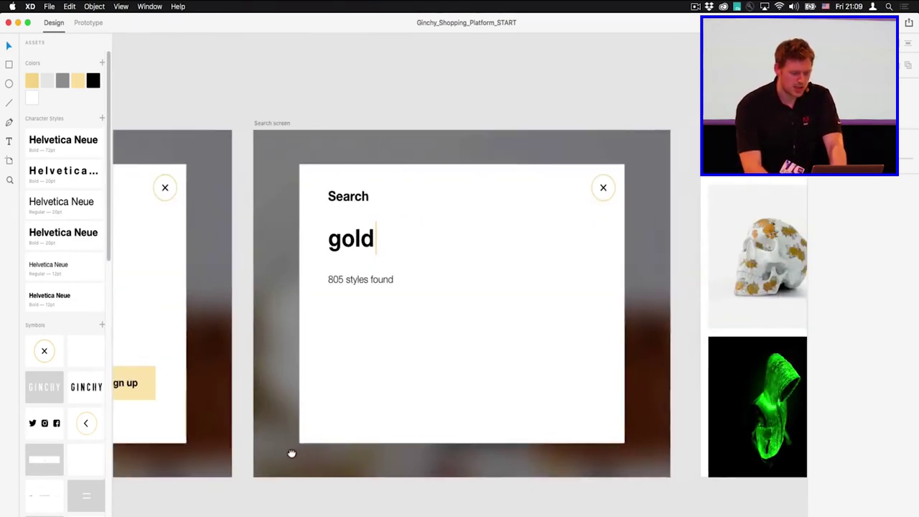
scroll(293, 461, "down", 5, "alt")
scroll(294, 465, "left", 5)
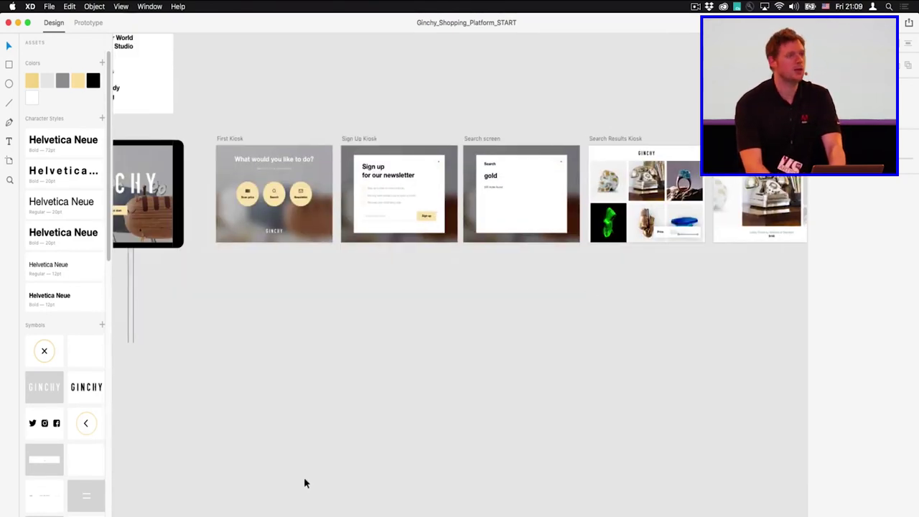
Examine the Website section's Sign Up and Homepage artboards and move on to the Tablet artboards
left_click_drag(293, 503, 527, 375)
scroll(527, 376, "up", 3, "alt")
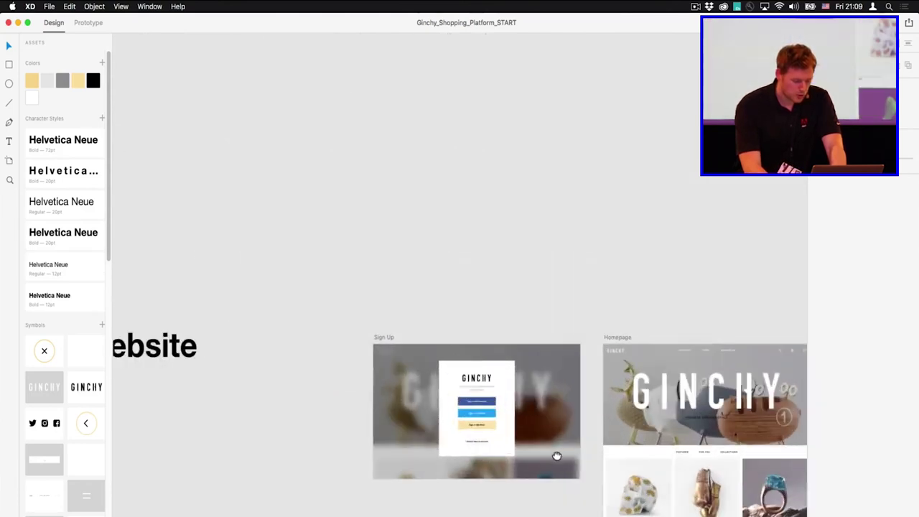
left_click_drag(557, 456, 600, 322)
scroll(617, 296, "down", 5)
scroll(617, 296, "down", 4, "alt")
left_click_drag(549, 468, 538, 462)
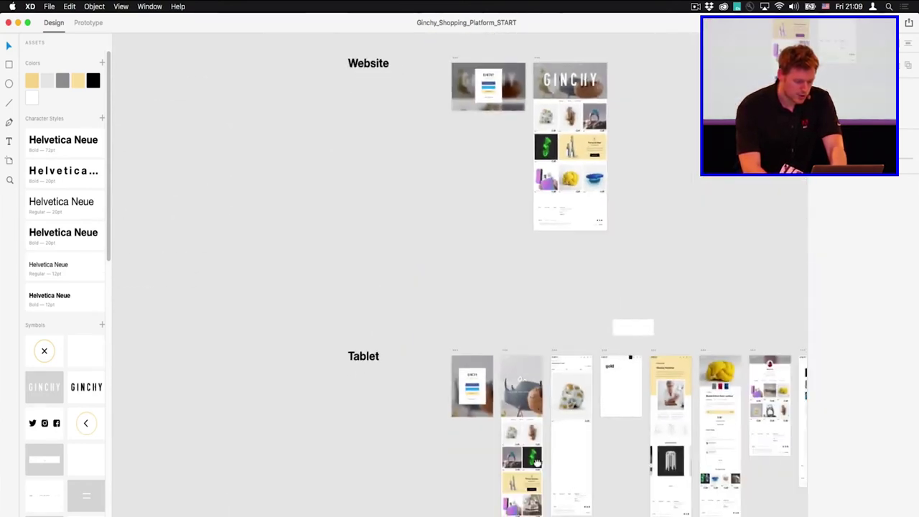
Examine the Mobile section's artboards, focusing on the product page, account and cart screens in detail
scroll(650, 408, "down", 15)
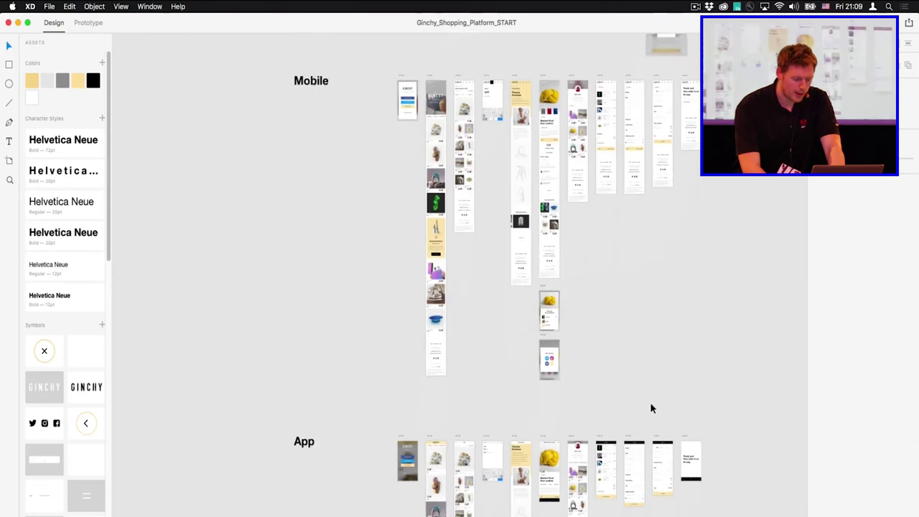
scroll(653, 408, "down", 2)
scroll(653, 408, "up", 5)
scroll(652, 408, "right", 3)
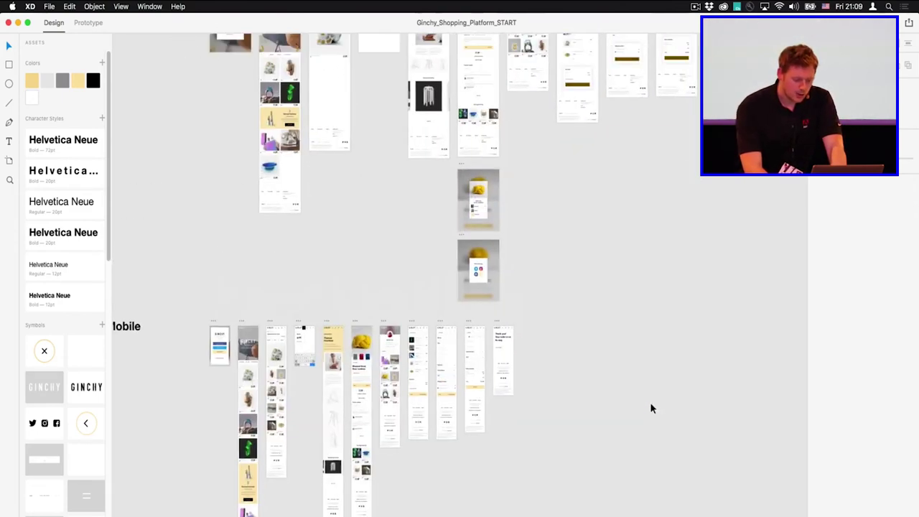
scroll(651, 409, "up", 5, "alt")
left_click_drag(597, 457, 754, 347)
scroll(654, 300, "up", 5, "alt")
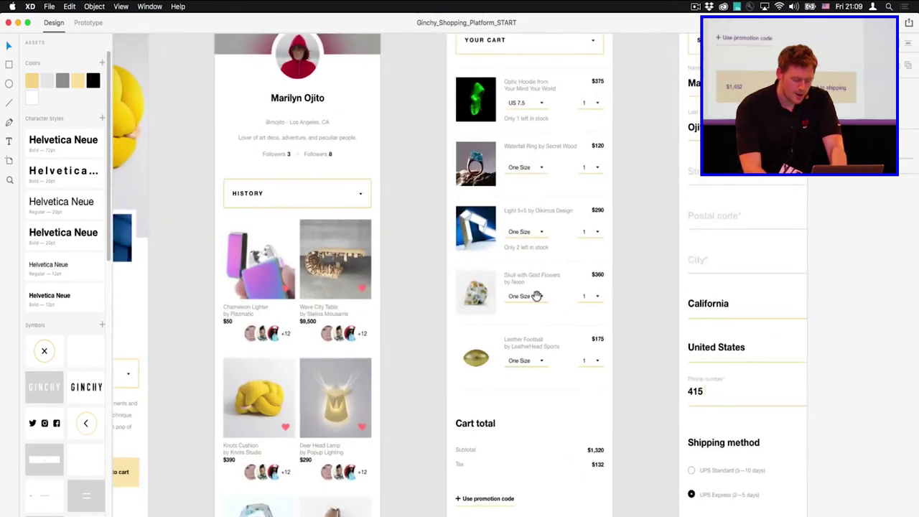
left_click_drag(537, 296, 708, 211)
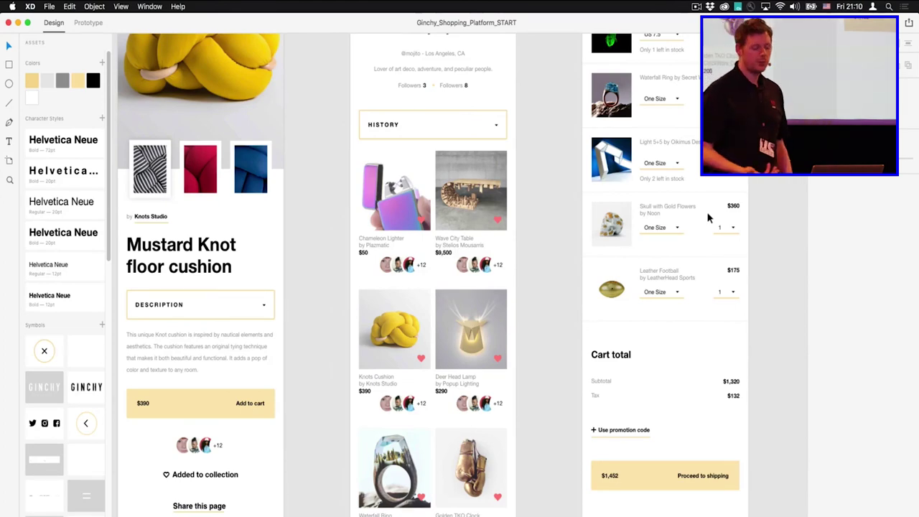
scroll(708, 216, "down", 1, "alt")
scroll(709, 277, "up", 3, "alt")
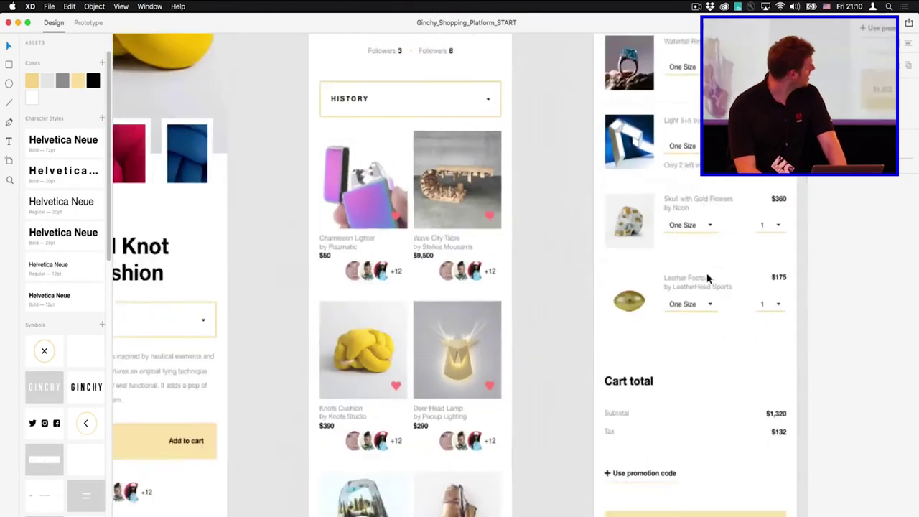
scroll(708, 277, "down", 6, "alt")
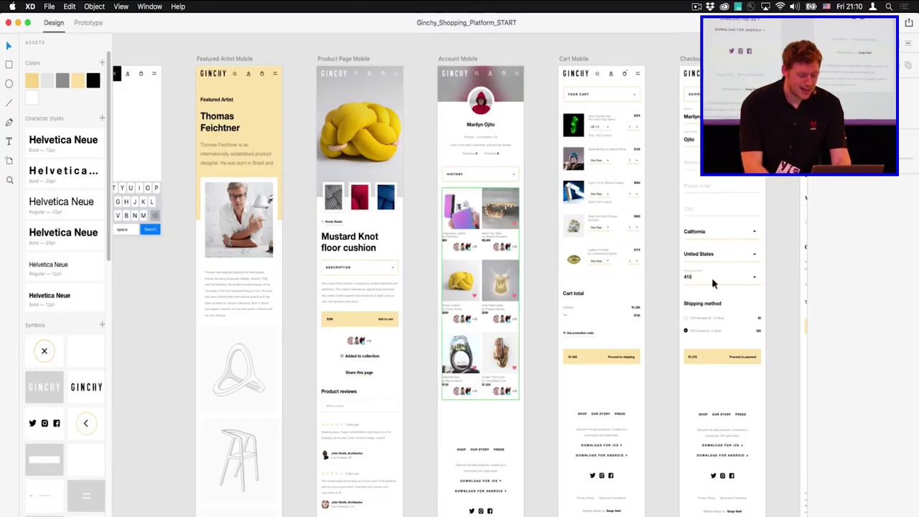
Examine the Tablet artboards, including the collection and share overlays, then Homepage Tablet and Search Results for "Gold" Tablet
left_click_drag(712, 277, 673, 391)
scroll(764, 285, "down", 5, "alt")
left_click_drag(836, 240, 654, 331)
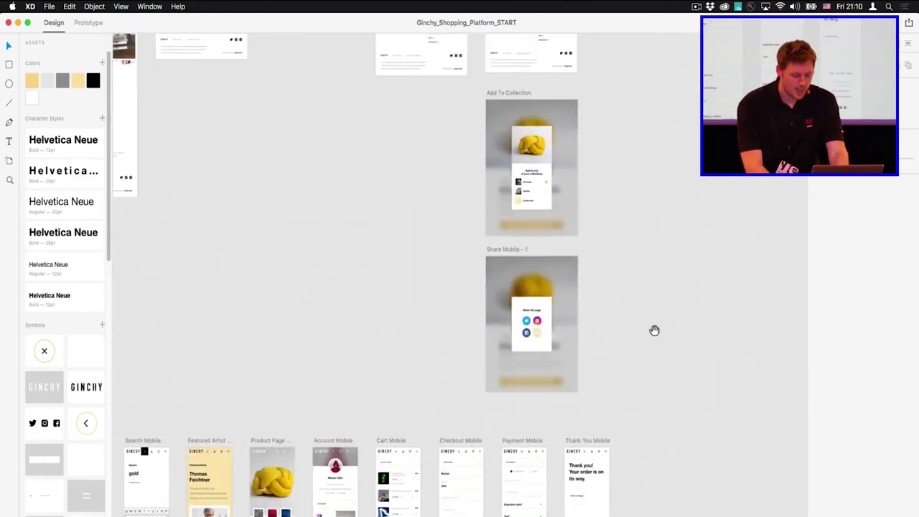
left_click(651, 301, "alt+super")
left_click_drag(511, 259, 599, 412)
left_click_drag(560, 273, 564, 388)
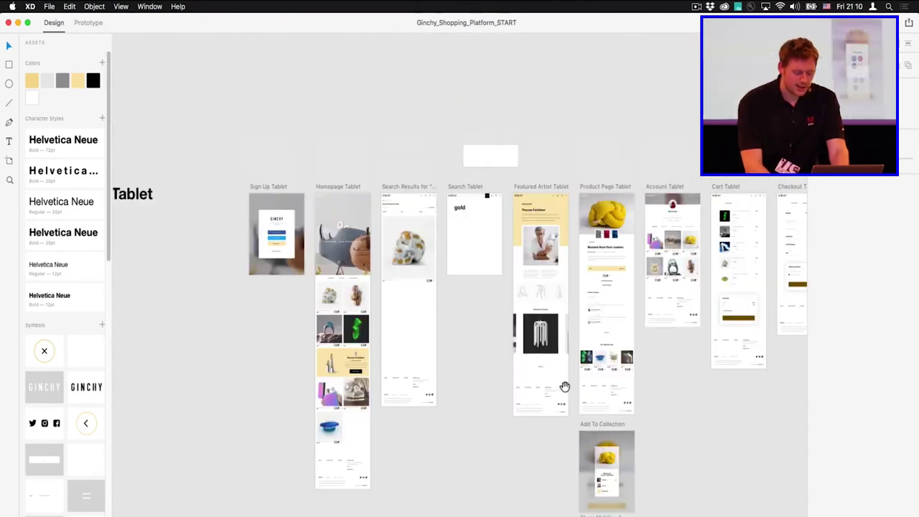
left_click(563, 329, "super")
left_click_drag(480, 262, 682, 400)
left_click(513, 355, "super")
left_click_drag(794, 243, 737, 239)
left_click(716, 204, "super")
left_click_drag(663, 219, 647, 230)
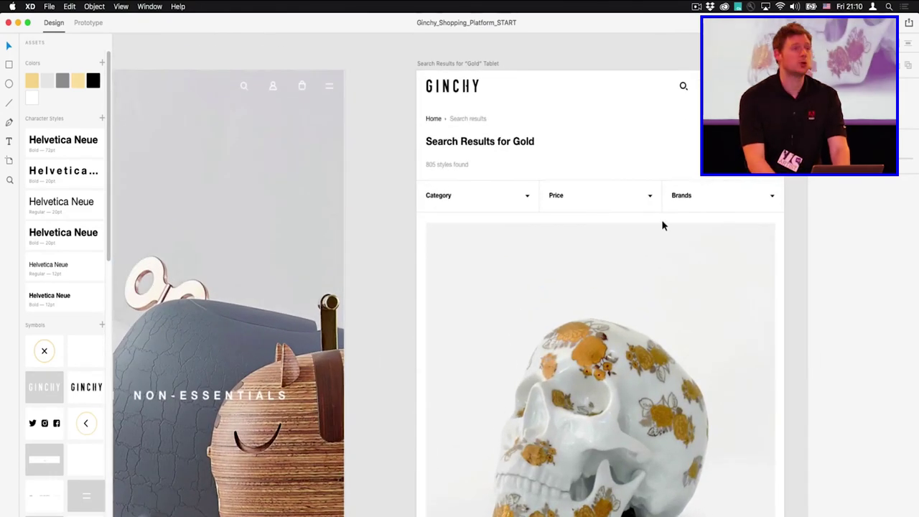
left_click_drag(582, 268, 710, 202)
left_click(530, 218, "alt+super")
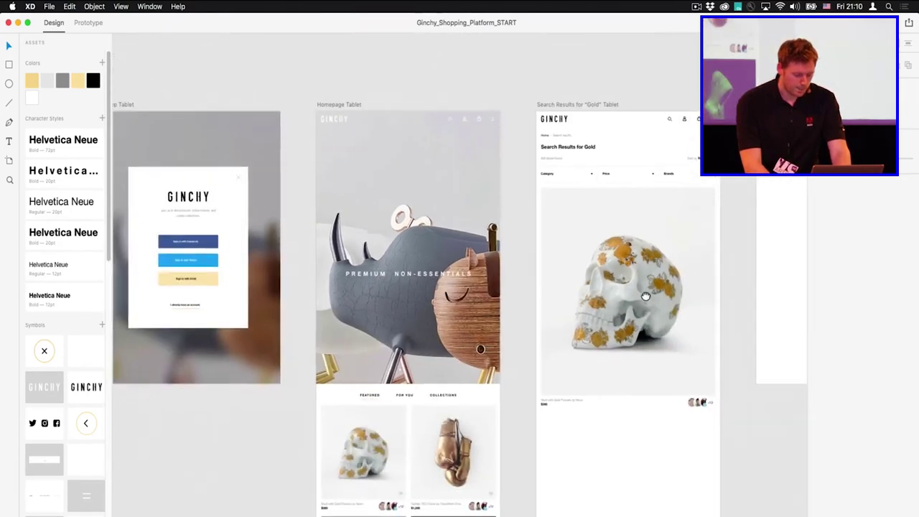
scroll(646, 296, "down", 2, "ctrl")
Switch to Finder and open the _imagesAndText folder of Asset1_Ginchy_ShoppingPlatform, inside the CC 2018 web assets
key("super+Tab")
key("super+Tab")
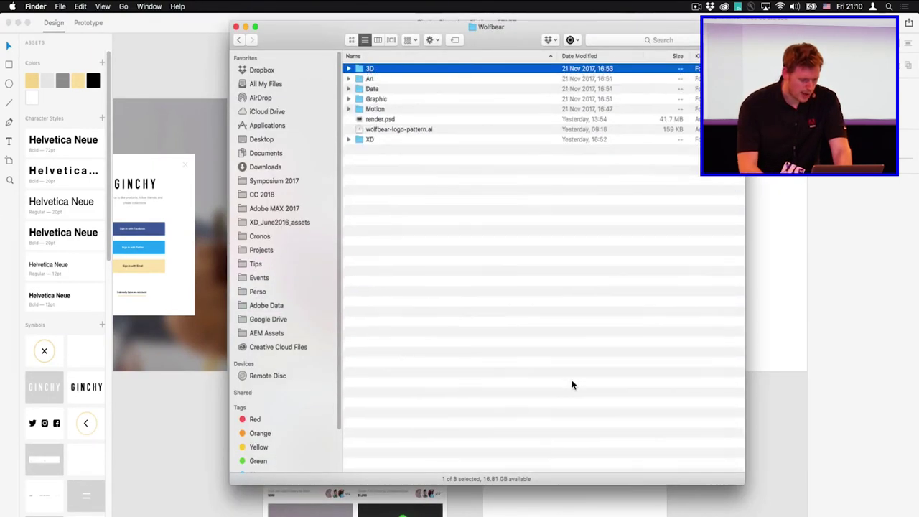
key("super+Up")
key("super+Down")
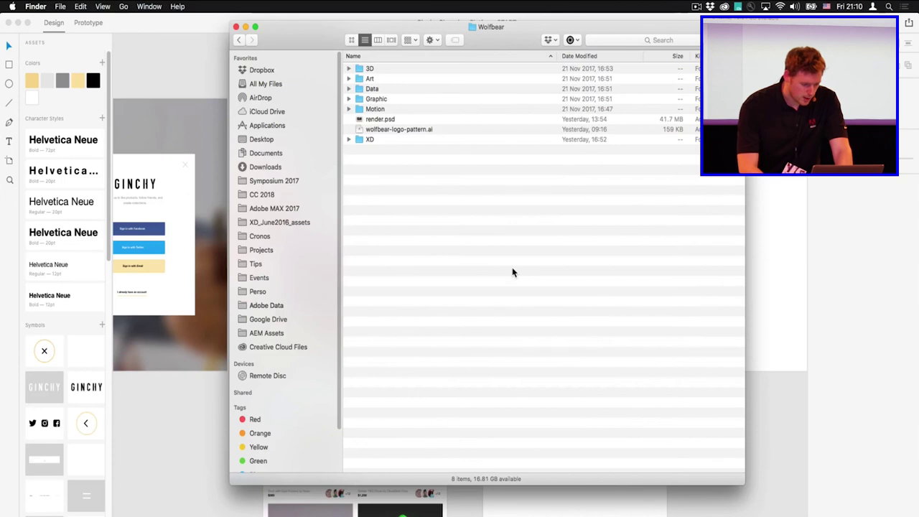
key("super+Up")
key("super+Up")
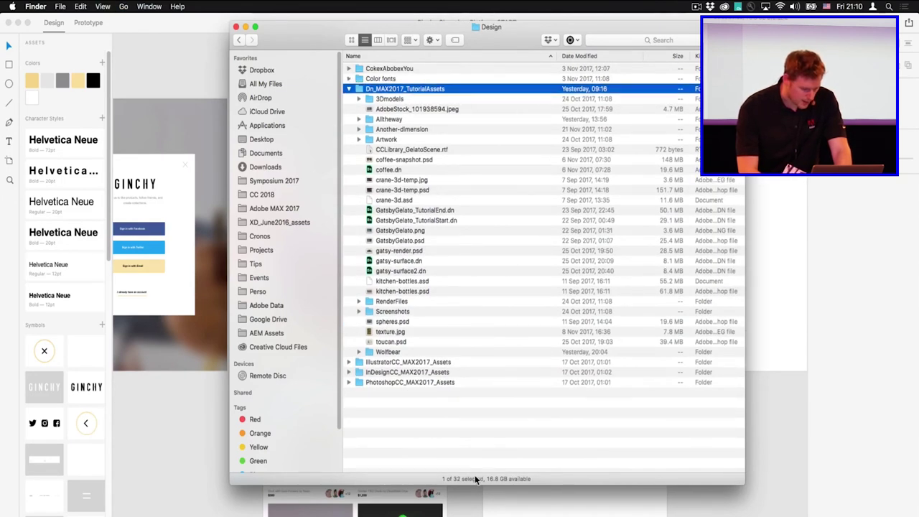
key("super+Up")
key("Left")
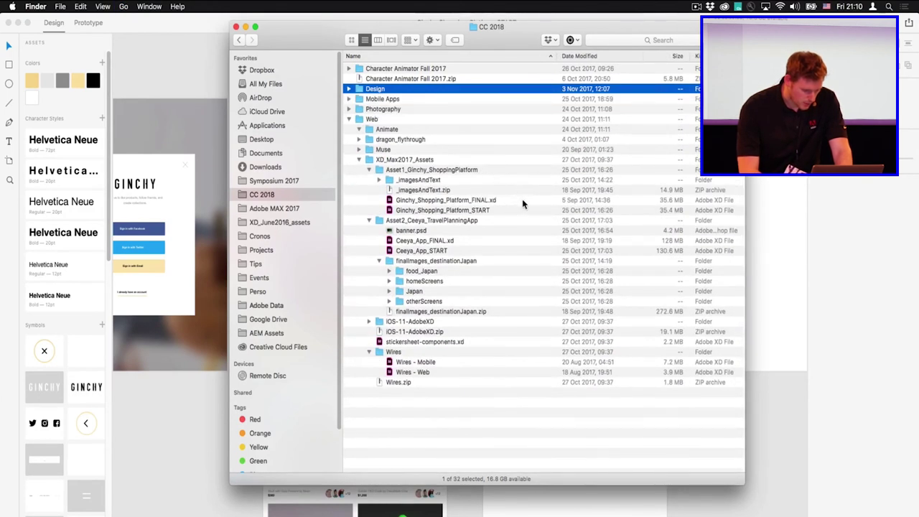
type("_i")
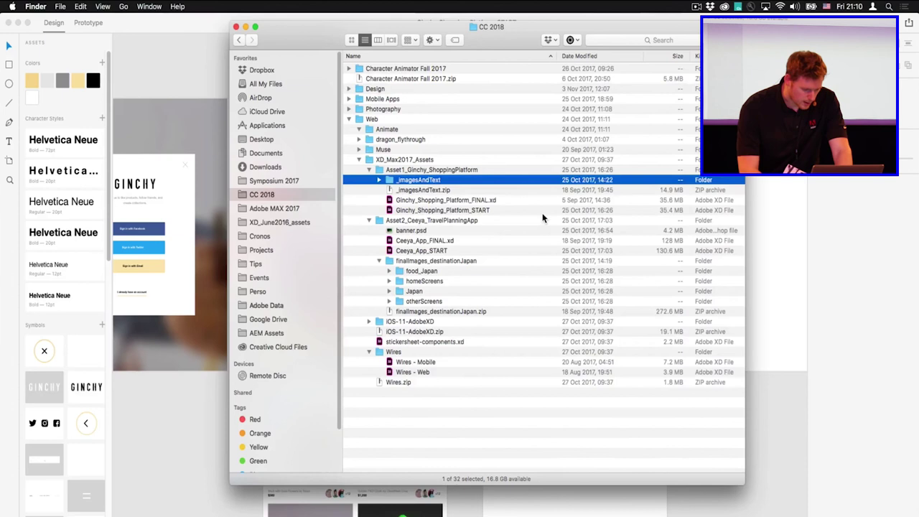
key("super+Down")
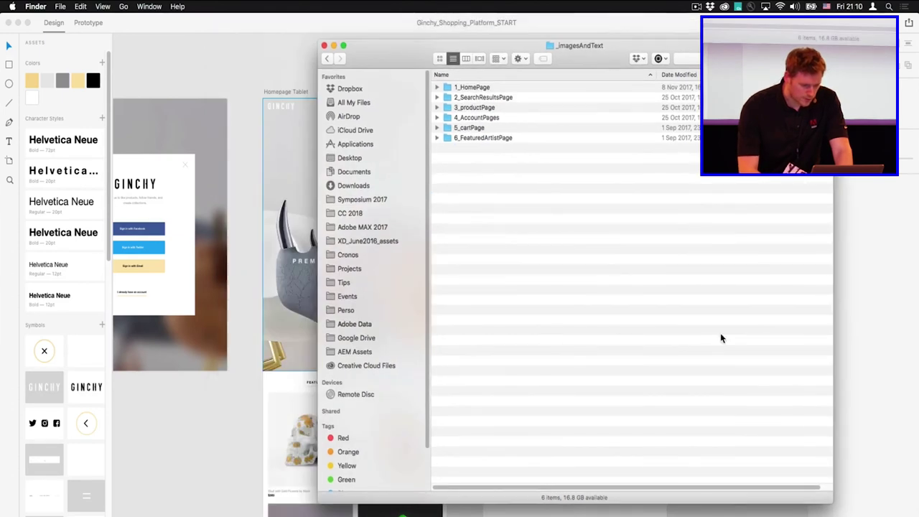
Expand the 1_HomePage folder inside _imagesAndText and preview ginchy.svg
key("super+Up")
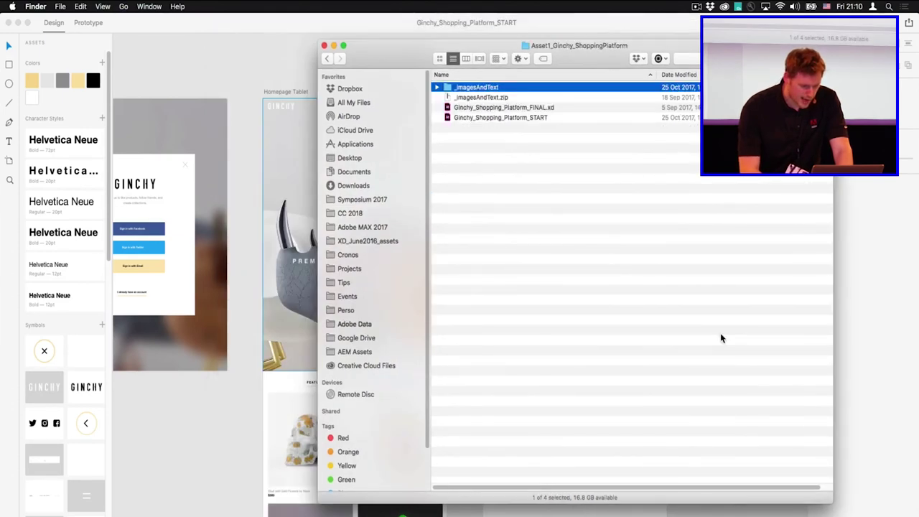
key("super+Up")
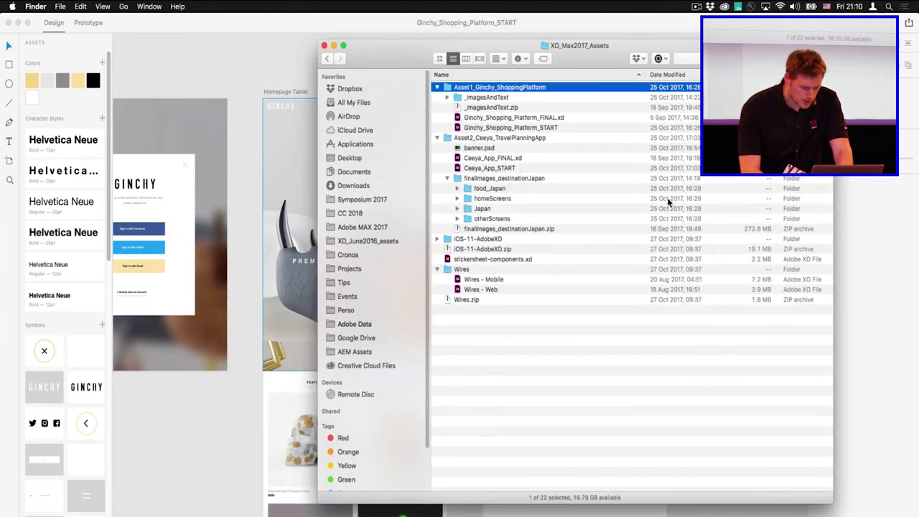
key("Down")
key("super+Down")
key("Down")
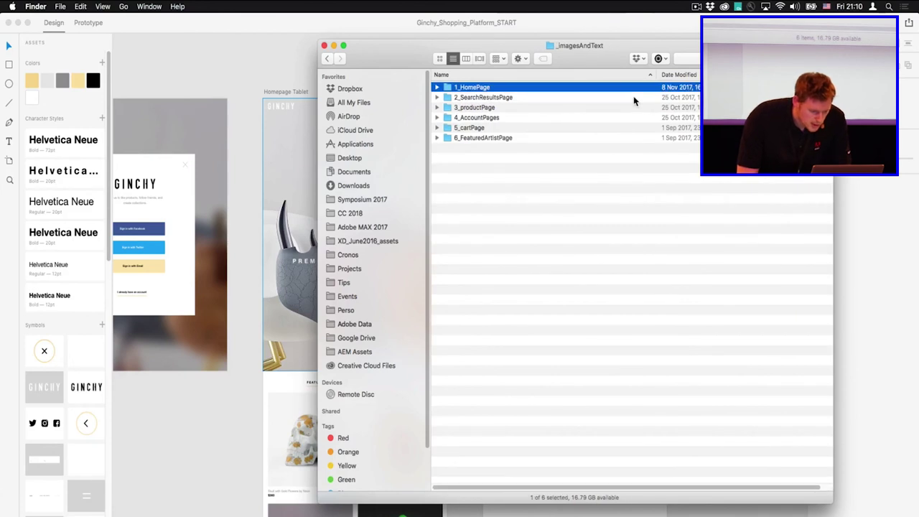
key("Right")
key("Down")
key("Down")
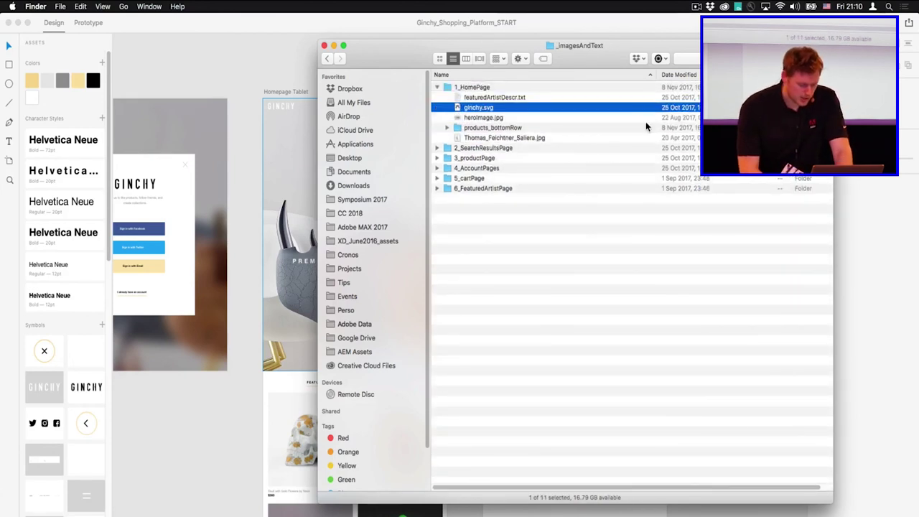
key("space")
key("space")
Import ginchy.svg from Finder into the XD Homepage Tablet artboard, scale the logo down and move it above the artboards
key("super+Tab")
left_click_drag(479, 107, 367, 161)
left_click(302, 77)
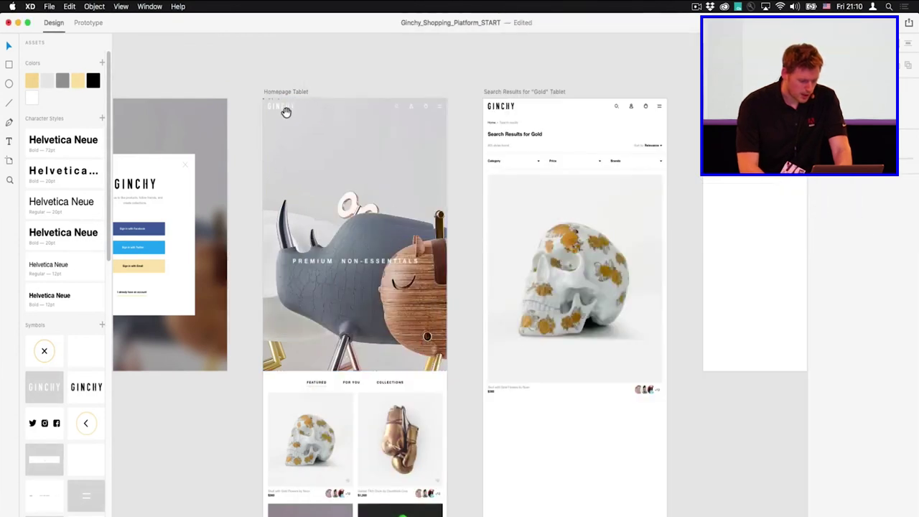
left_click_drag(285, 112, 434, 132)
left_click(557, 144)
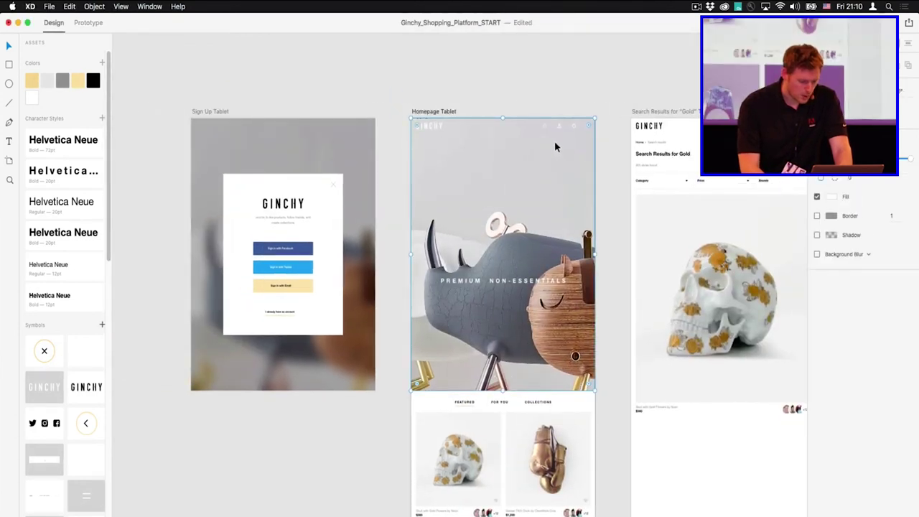
left_click_drag(476, 191, 466, 193)
scroll(466, 192, "right", 3)
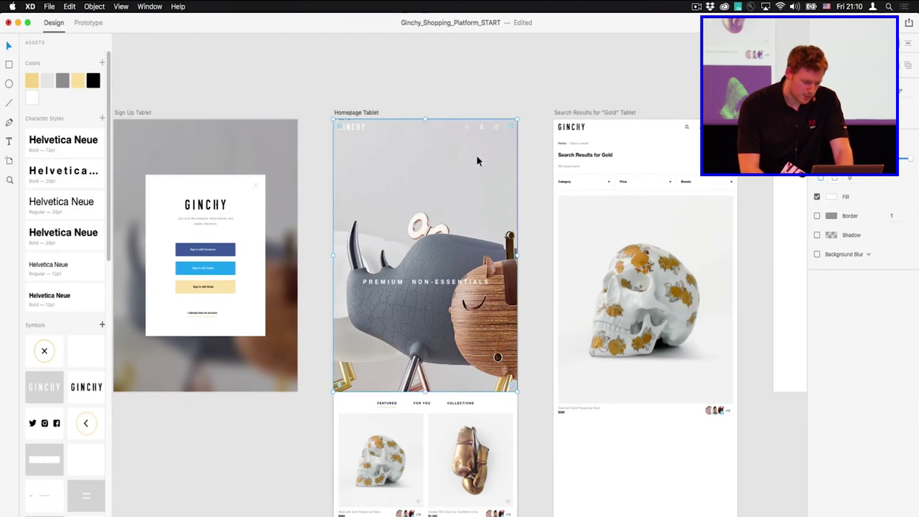
key("super+Tab")
left_click_drag(479, 107, 343, 84)
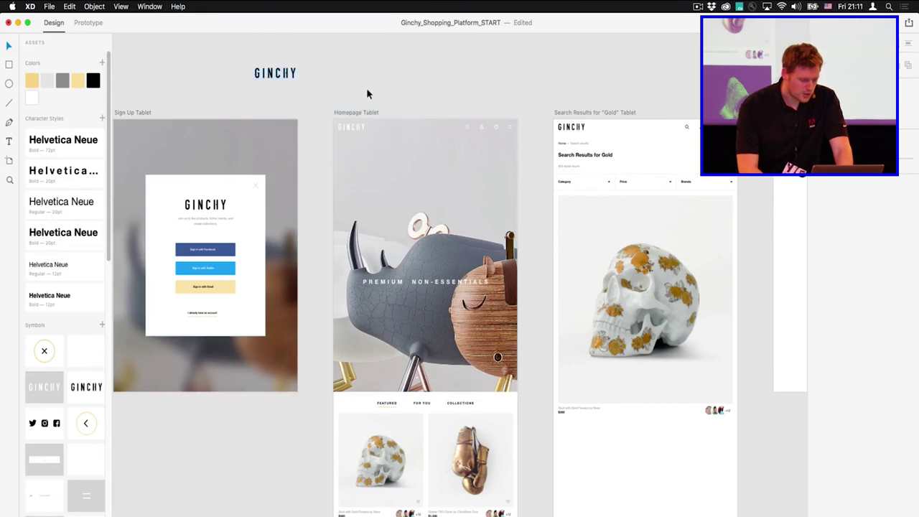
Undo the move and resize of the imported Ginchy logo
key("super+z")
key("super+z")
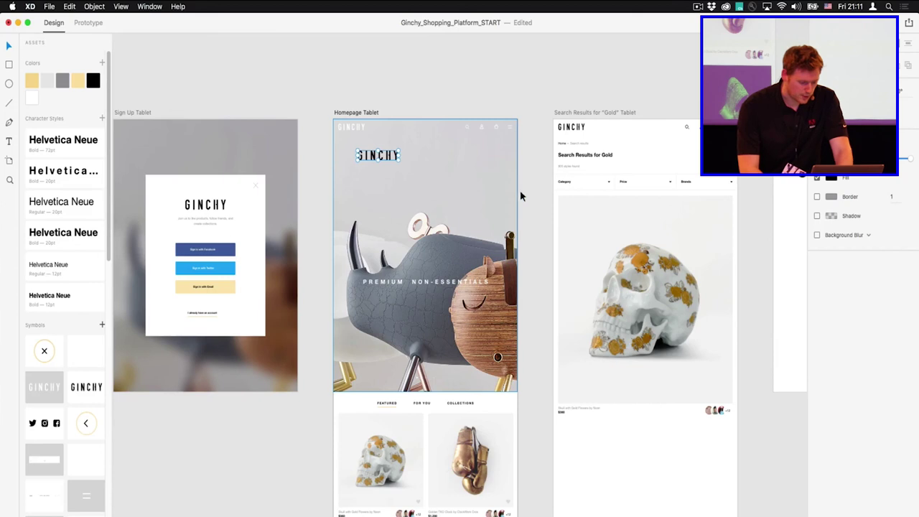
key("super+z")
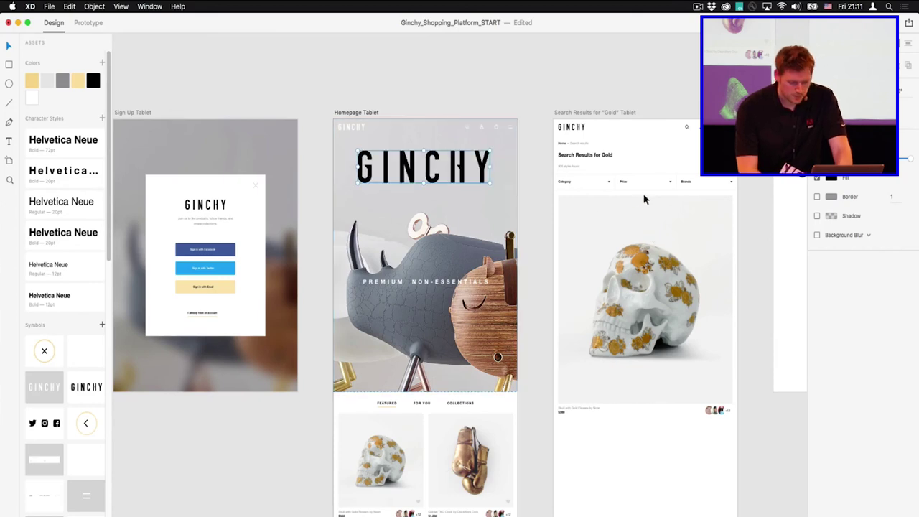
Set the large Ginchy logo's fill on the Homepage Tablet artboard to white, #FFFFFF
left_click(831, 177)
left_click(718, 126)
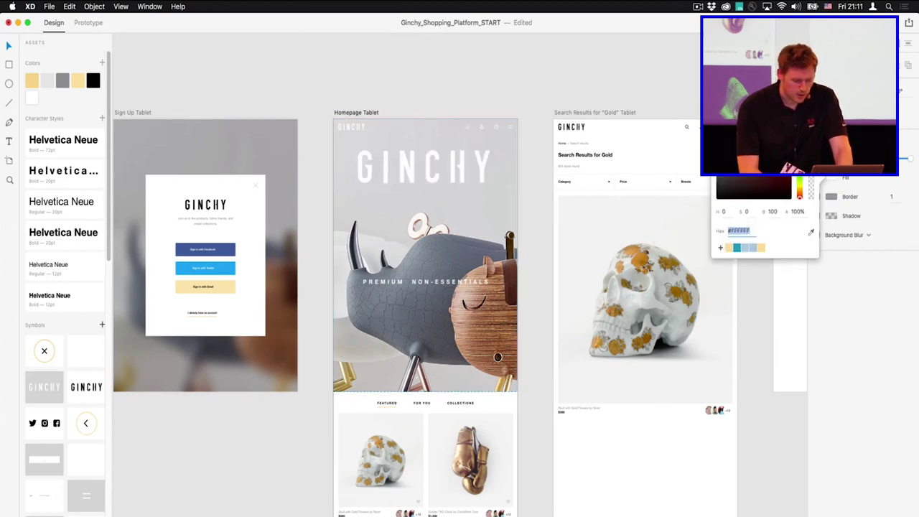
key("Escape")
Draw a rectangle slightly narrower than half the artboard below the skull product on the Search Results for "Gold" Tablet artboard
left_click_drag(730, 188, 538, 170)
scroll(612, 355, "up", 3, "alt")
left_click_drag(611, 355, 531, 222)
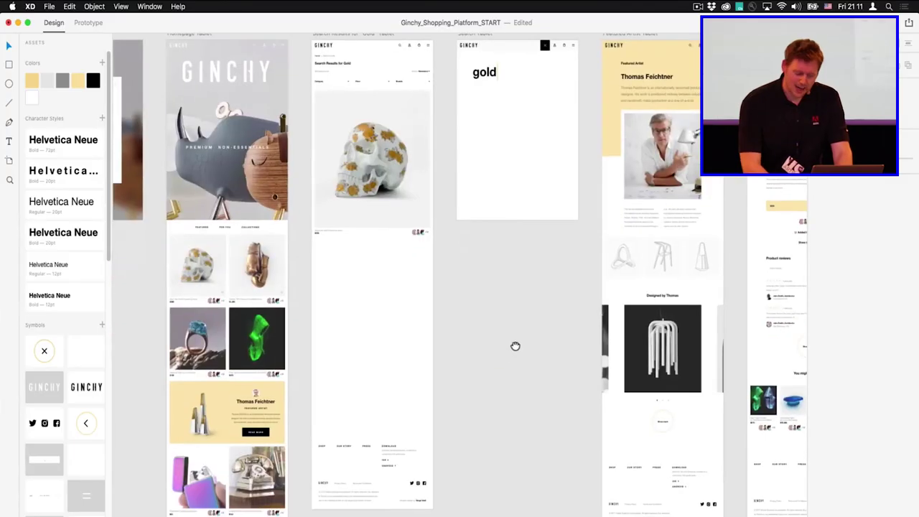
scroll(515, 344, "up", 5, "ctrl")
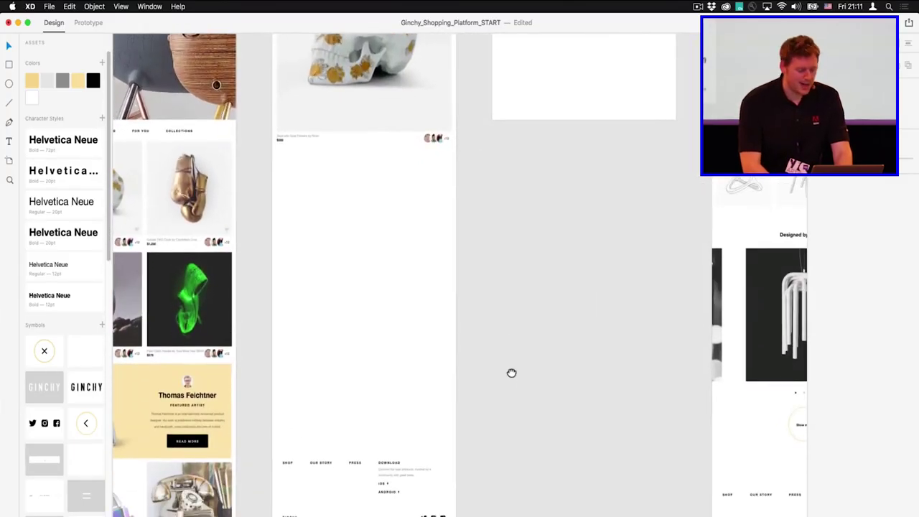
scroll(470, 260, "up", 3, "ctrl")
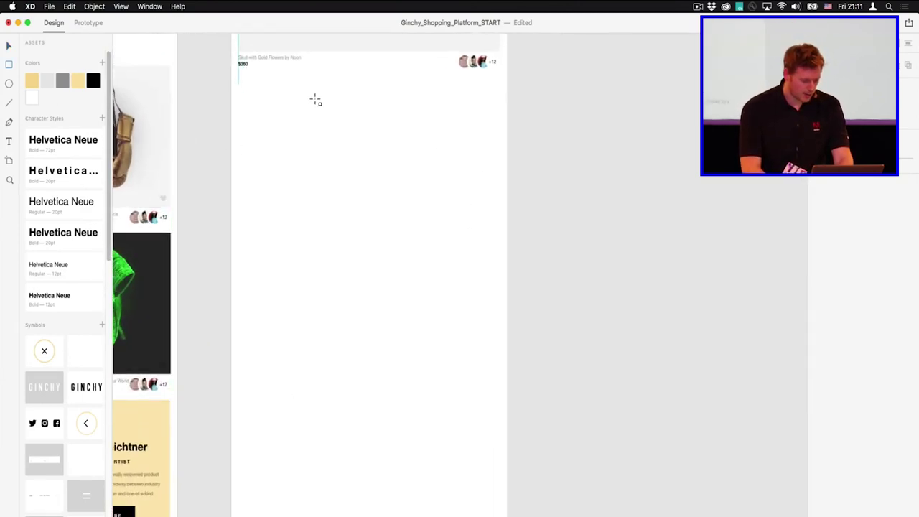
left_click_drag(239, 84, 403, 200)
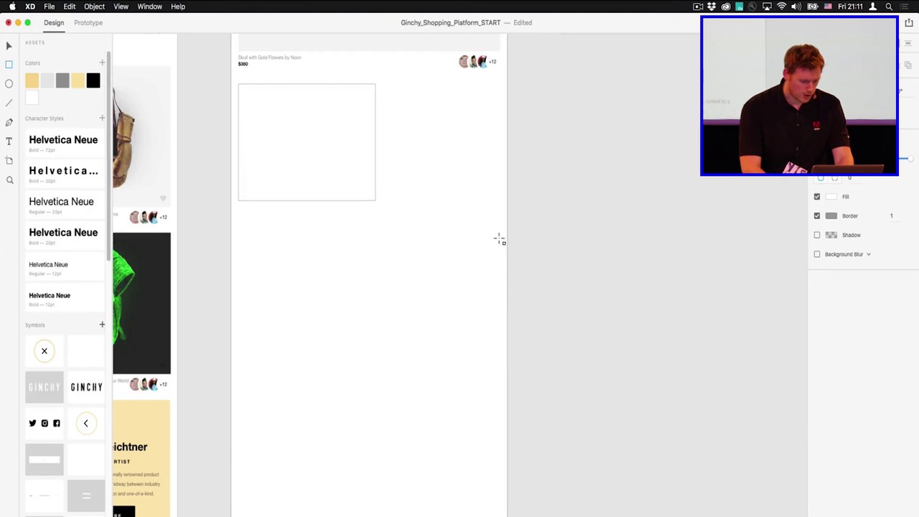
left_click_drag(492, 236, 480, 234)
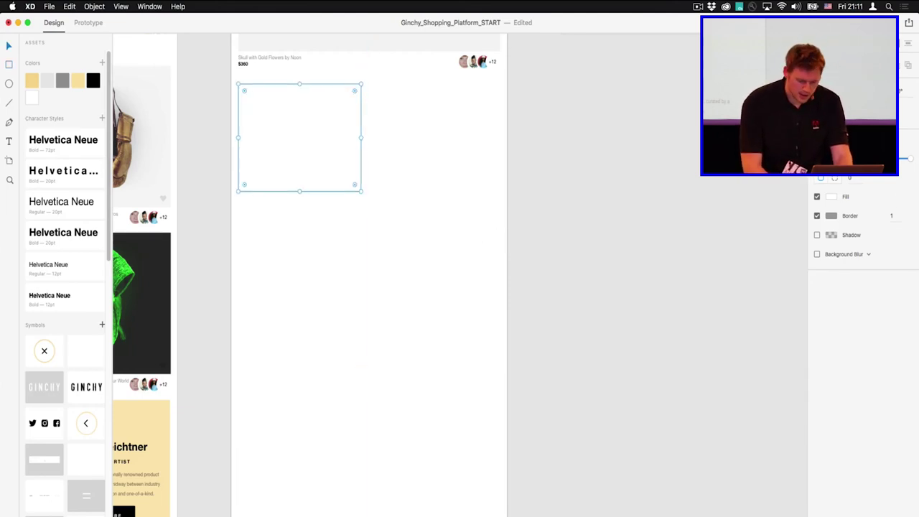
Set the new rectangle's fill to grey, #B1B1B1
left_click(831, 196)
left_click_drag(718, 147, 717, 166)
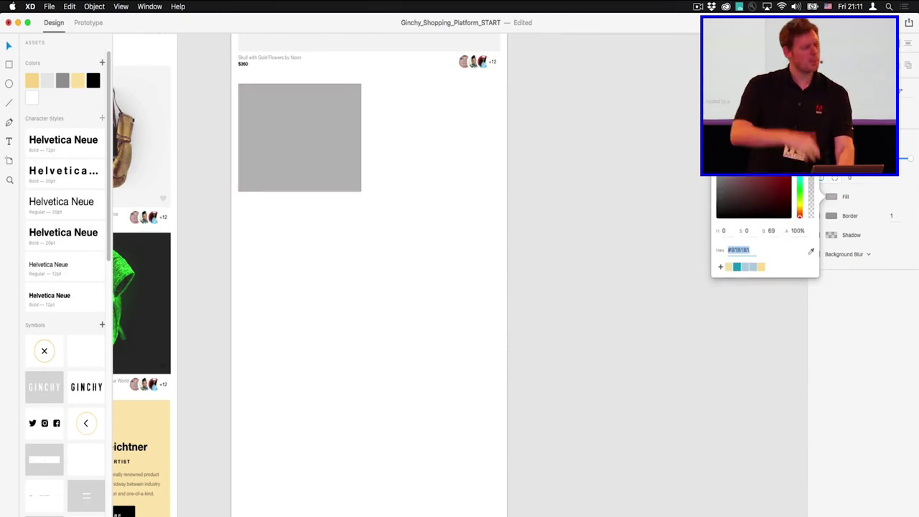
key("Escape")
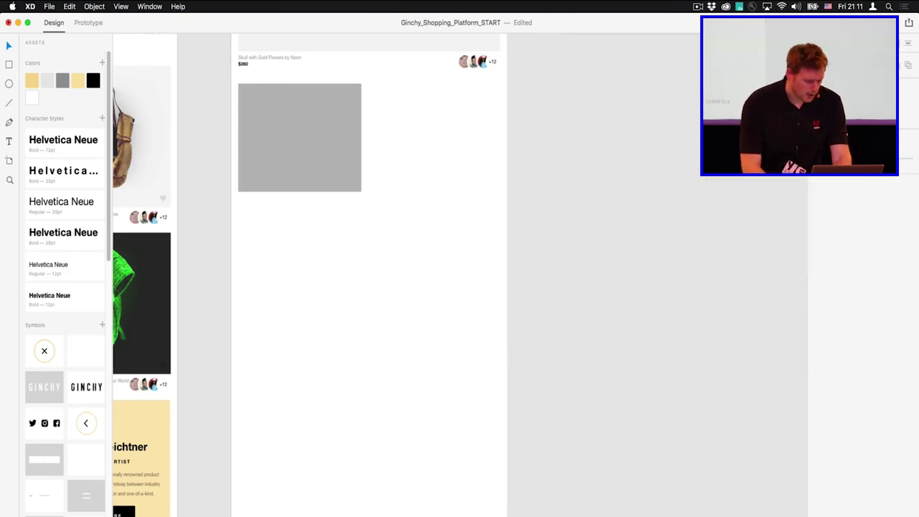
Place the avatar group symbol with +12 from the assets on the lower right corner of the grey rectangle
left_click(533, 149, "super")
left_click_drag(404, 214, 490, 219)
scroll(72, 320, "down", 10)
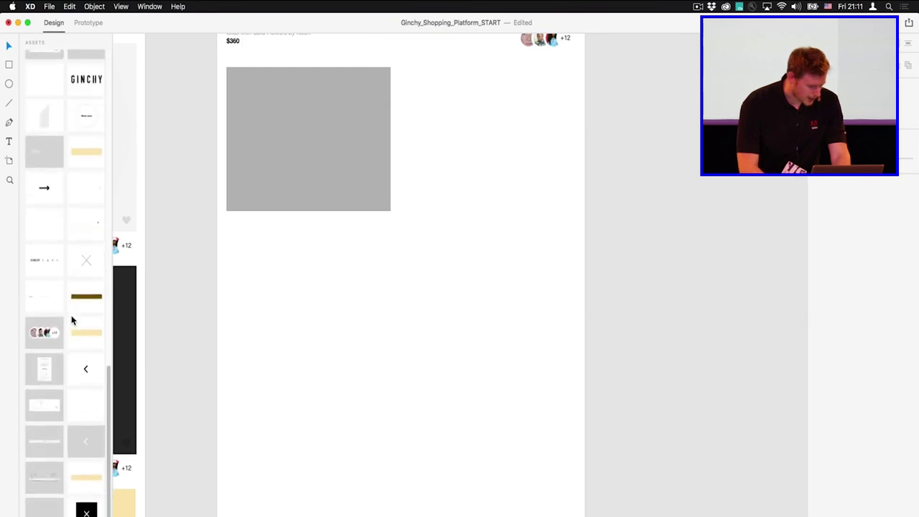
left_click_drag(352, 345, 500, 253)
scroll(349, 258, "up", 5, "alt")
left_click_drag(342, 275, 535, 335)
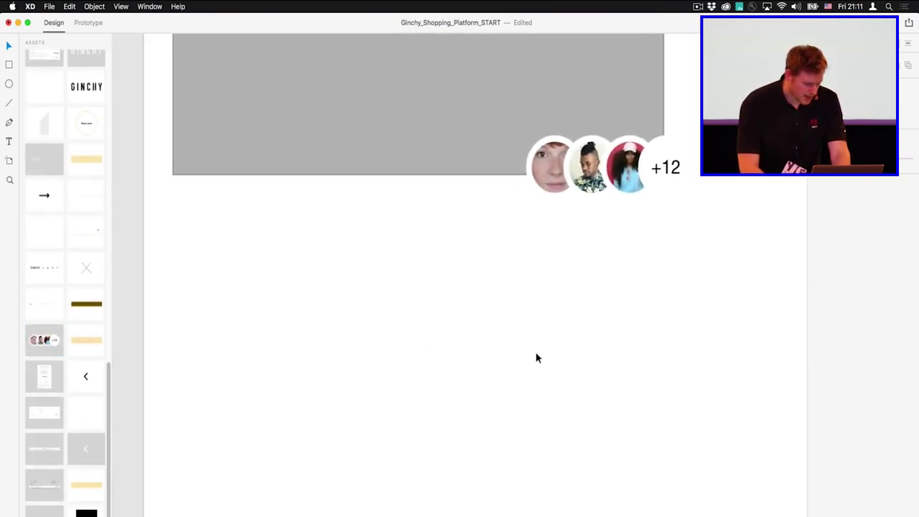
Add the text "Name of the product" at the lower left edge of the grey rectangle
left_click(224, 244)
type("NAME")
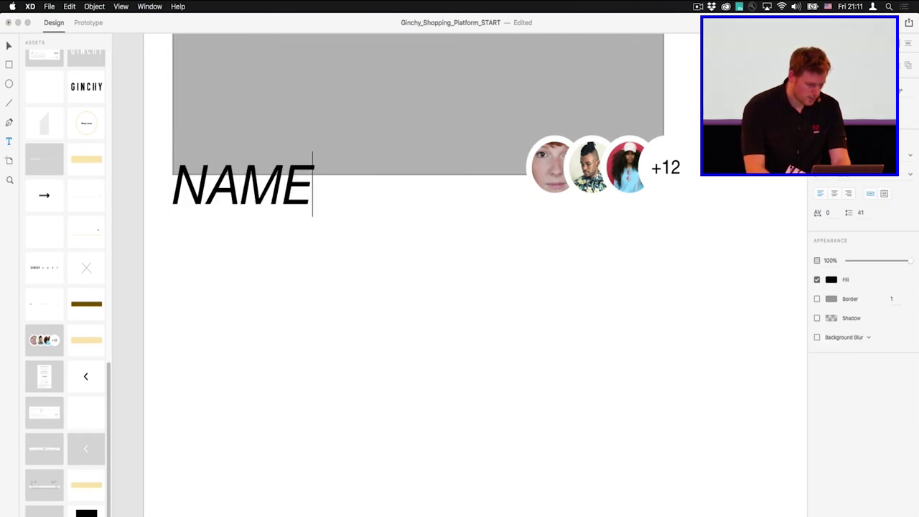
type(" OF THE")
key("super+a")
type("Name of")
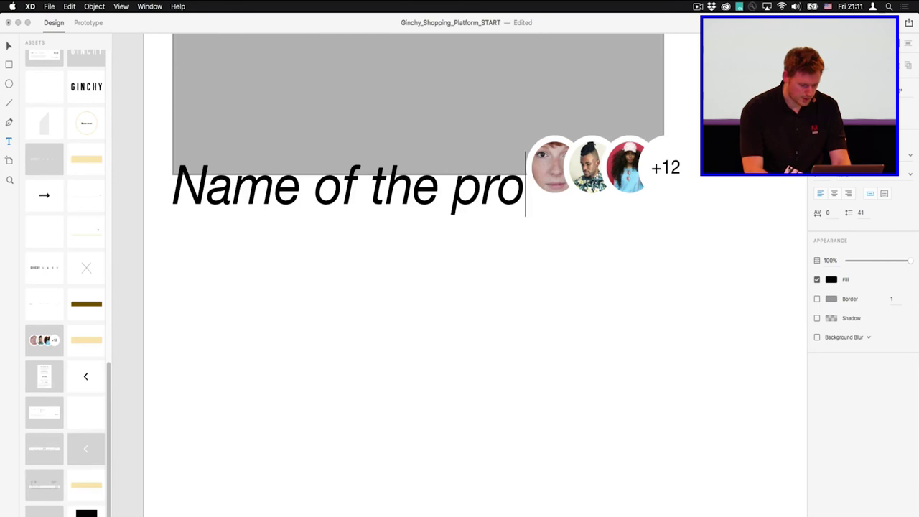
key("Escape")
key("alt+shift+Left")
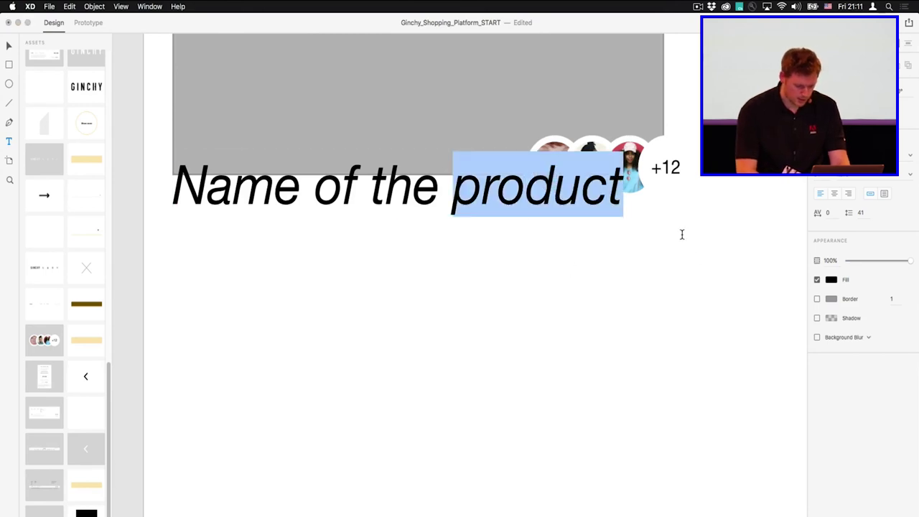
Set the product name text's font size to 16
key("super+a")
left_click(822, 174)
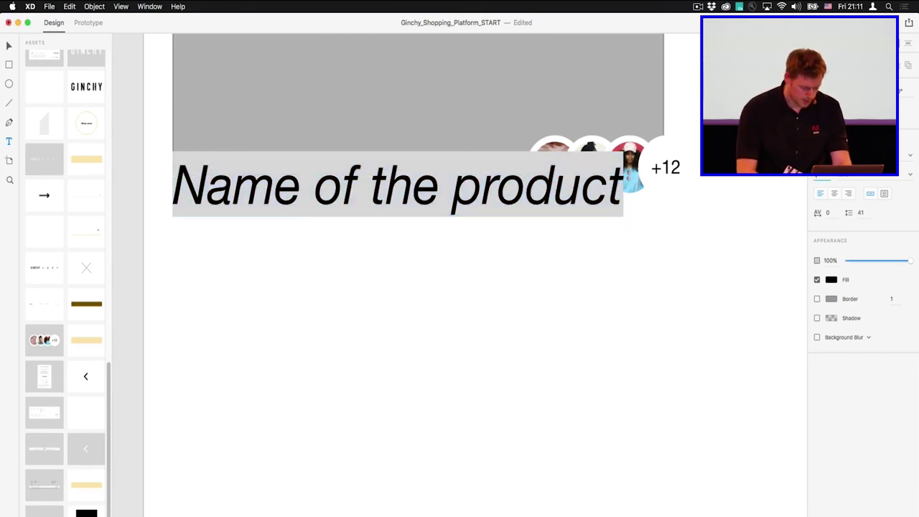
type("16")
key("Return")
key("Escape")
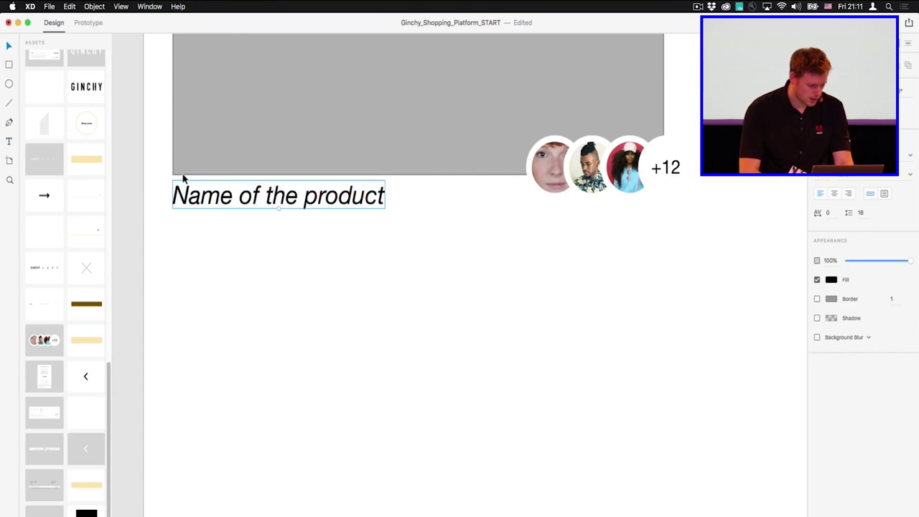
Nudge the product name slightly down and duplicate it just below, replacing the copy's text with "$1234"
key("Down")
key("Down")
key("Down")
left_click_drag(286, 205, 287, 240, "alt")
key("Return")
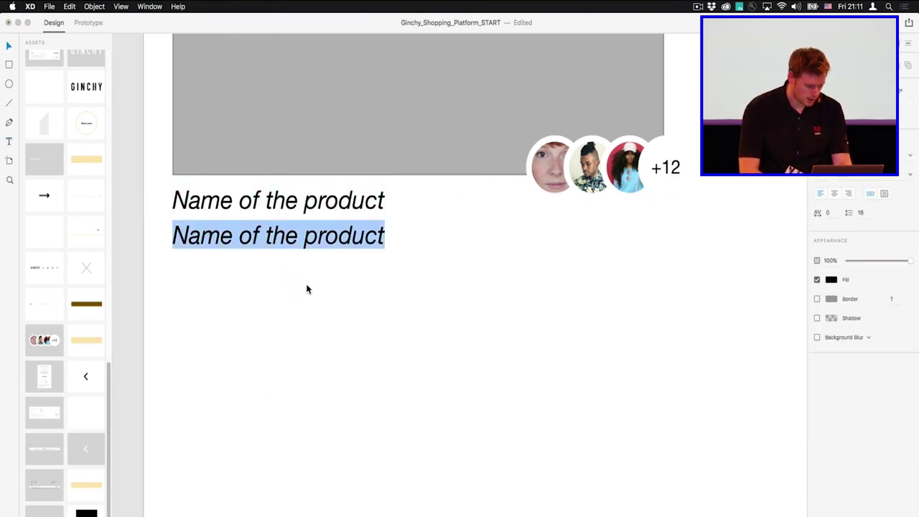
type("$1234")
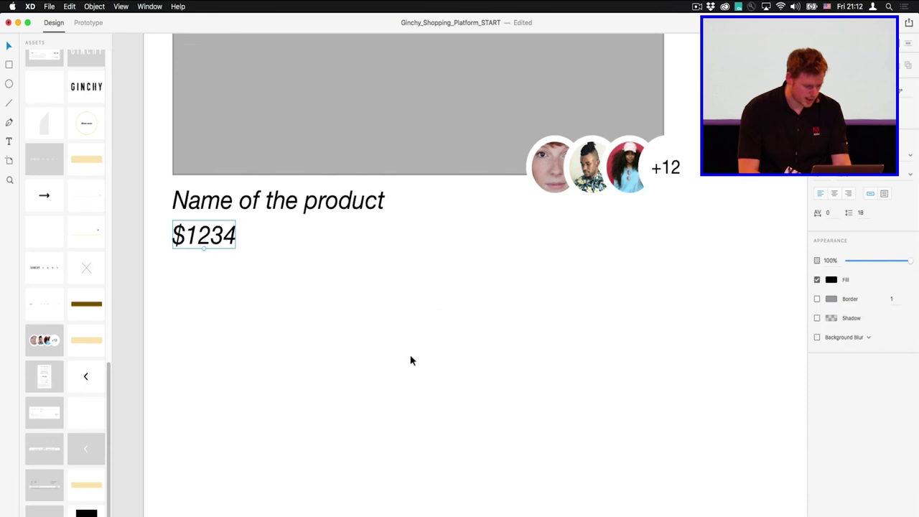
key("Escape")
Turn the rectangle, avatars, name and price into a three-row repeat grid with wider spacing between the rows
scroll(523, 324, "down", 5, "ctrl")
scroll(544, 355, "up", 2)
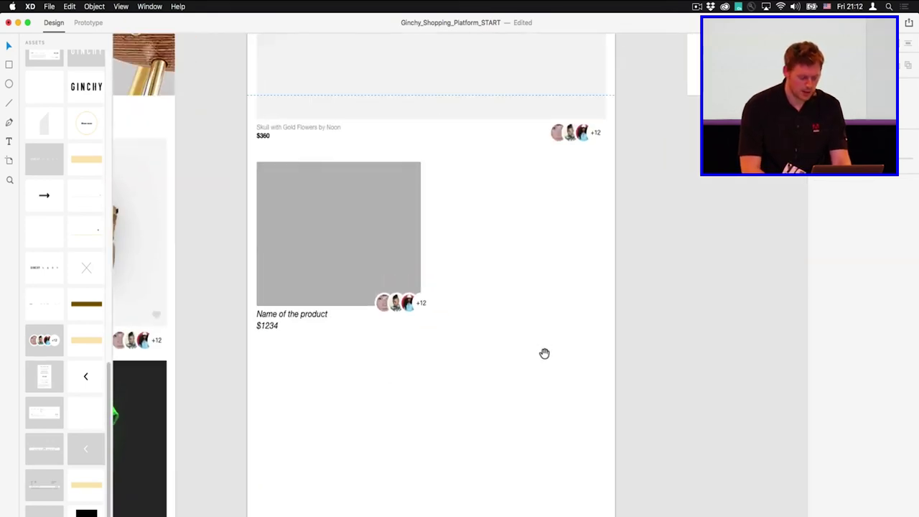
scroll(565, 353, "up", 4, "ctrl")
scroll(629, 286, "down", 2)
scroll(659, 273, "down", 3, "alt")
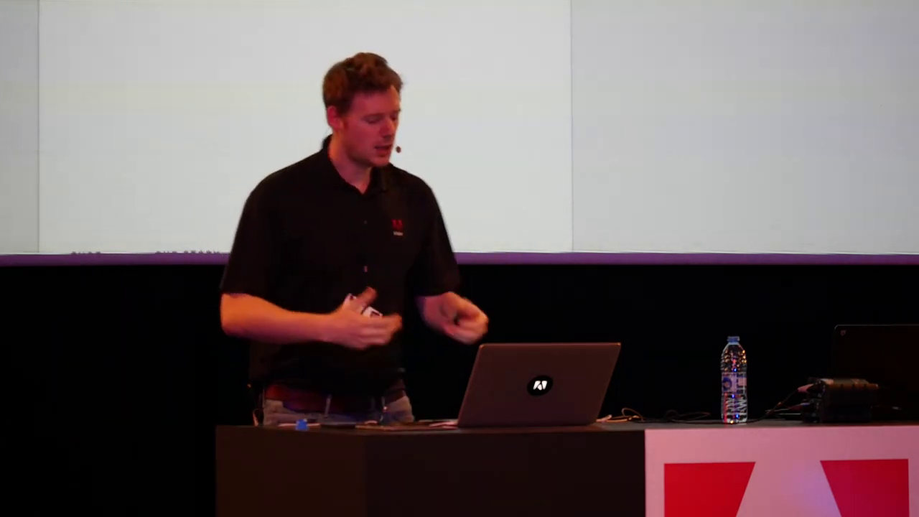
left_click_drag(493, 284, 301, 154)
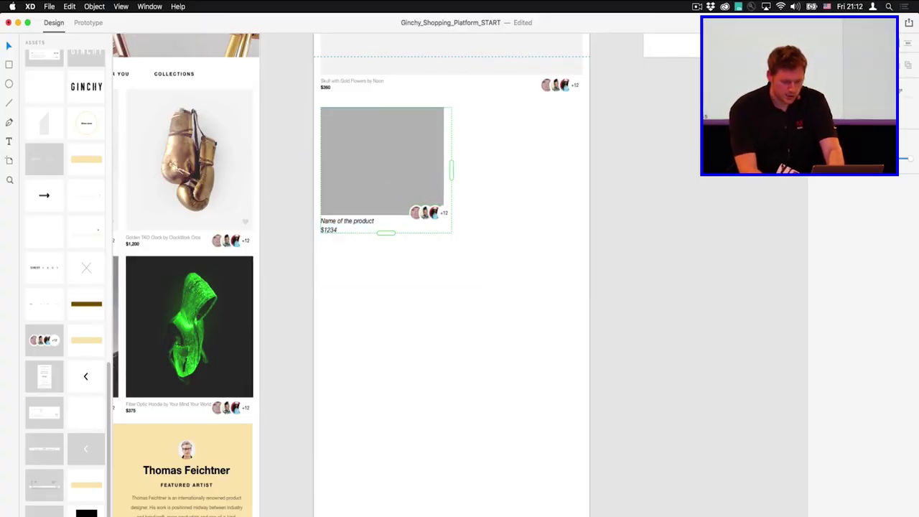
scroll(682, 194, "down", 2)
left_click_drag(480, 224, 481, 474)
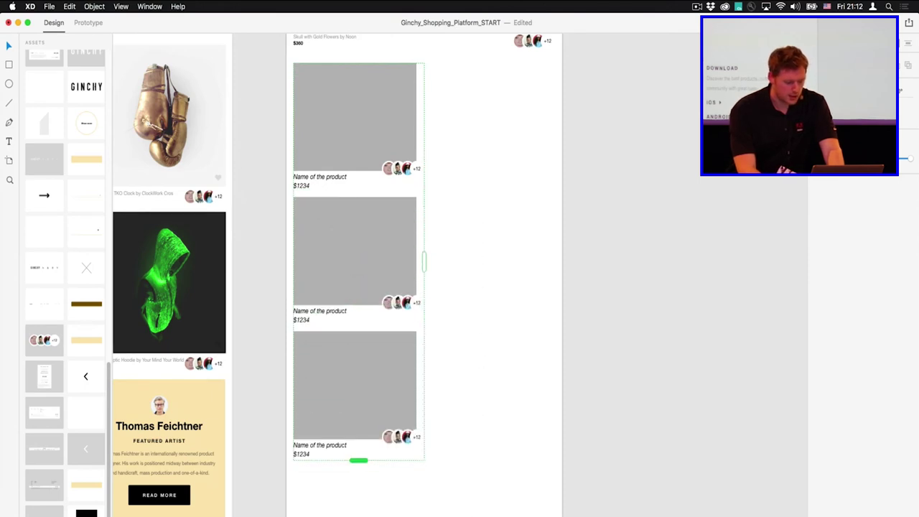
left_click_drag(413, 392, 419, 414)
Extend the repeat grid to two columns and narrow the gap between them slightly
left_click_drag(567, 323, 748, 305)
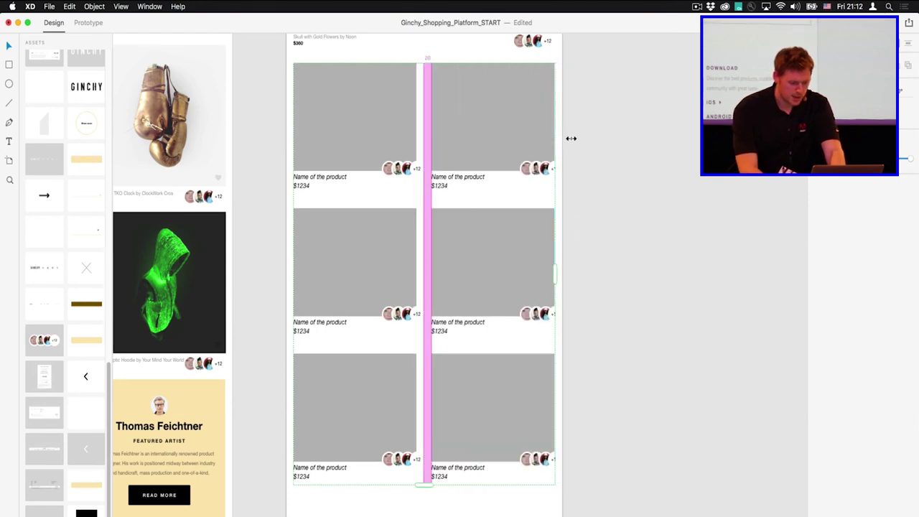
left_click_drag(570, 137, 565, 137)
key("shift+Right")
key("shift+Left")
left_click(679, 128)
scroll(680, 127, "up", 1)
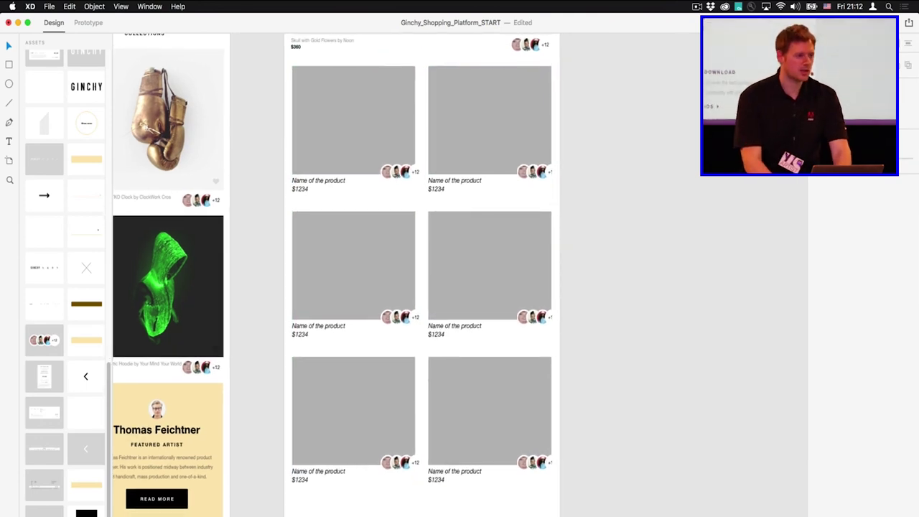
Switch to Finder and open the products_bottomRow folder inside 1_HomePage
key("super+Tab")
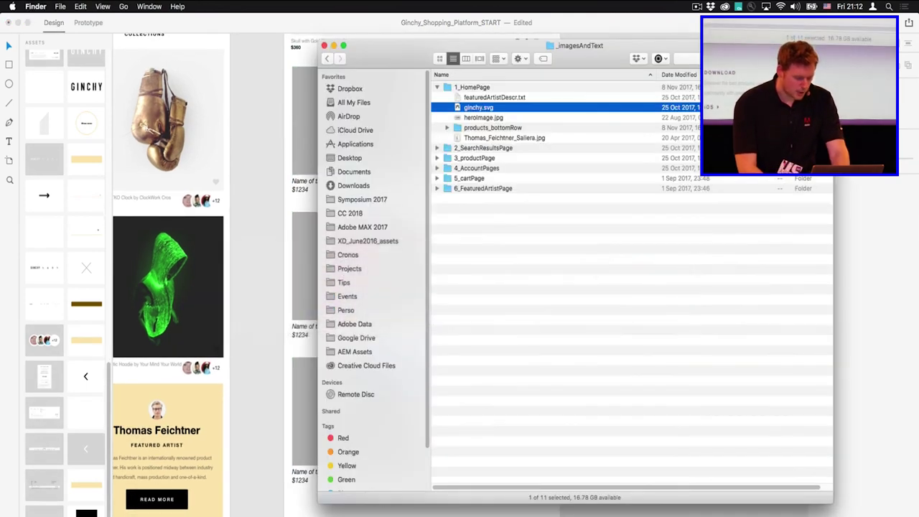
key("Down")
key("Down")
key("super+Down")
Fill the repeat grid's rectangles with the six images from 1_Skull.jpg to 6_knotsCushion.jpg
key("Down")
key("shift+Down")
key("shift+Down")
key("shift+Down")
key("shift+Down")
key("shift+Down")
key("shift+Down")
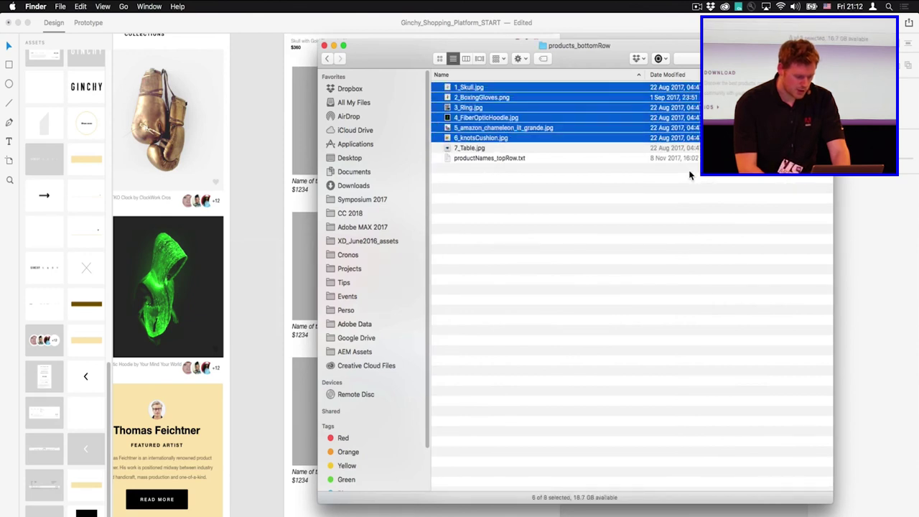
key("super+Tab")
left_click_drag(640, 148, 424, 173)
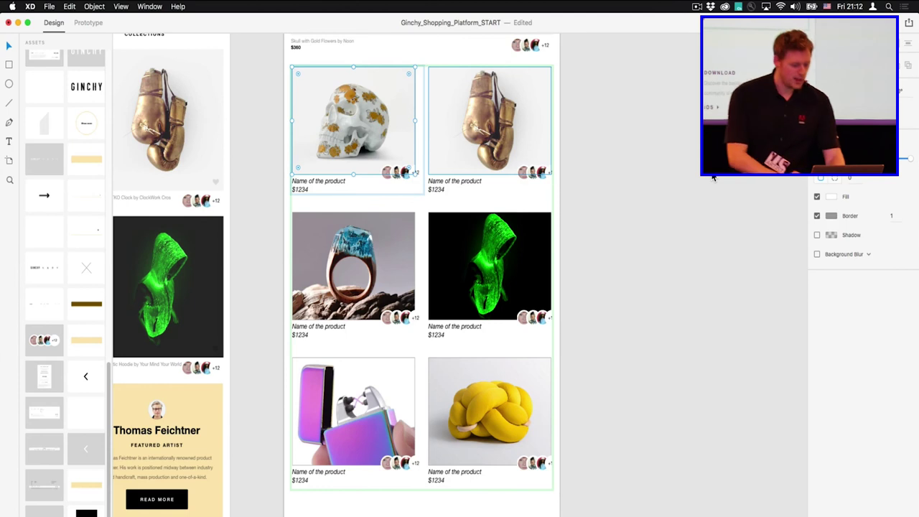
Preview the product names listed in productNames_topRow.txt in Finder
scroll(621, 223, "up", 3, "alt")
scroll(556, 232, "left", 2)
key("super+shift+a")
key("super+Tab")
left_click(649, 200)
key("Up")
key("space")
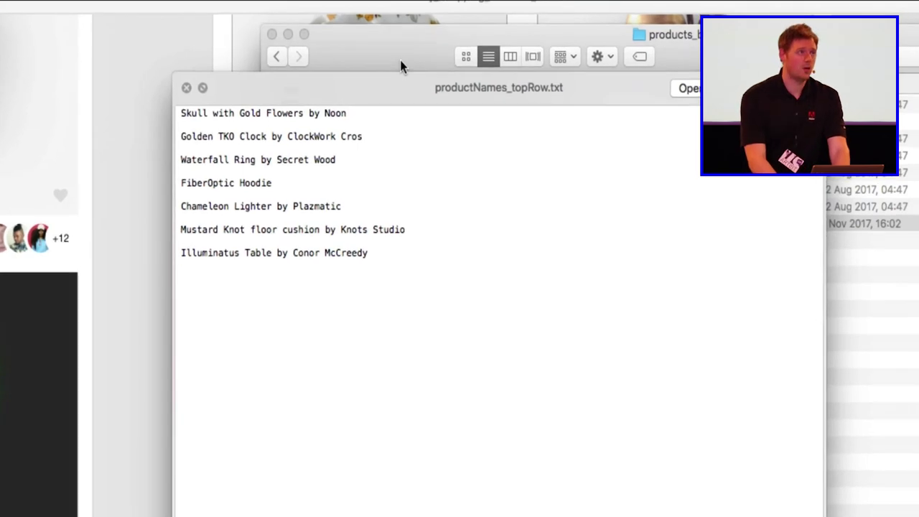
key("space")
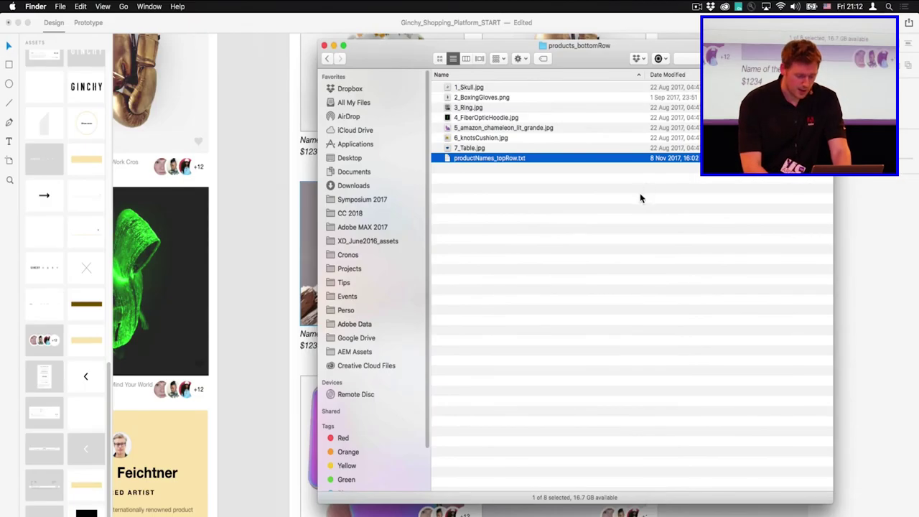
Populate the repeat grid's product name text with the contents of productNames_topRow.txt
left_click_drag(496, 158, 342, 140)
key("super+Tab")
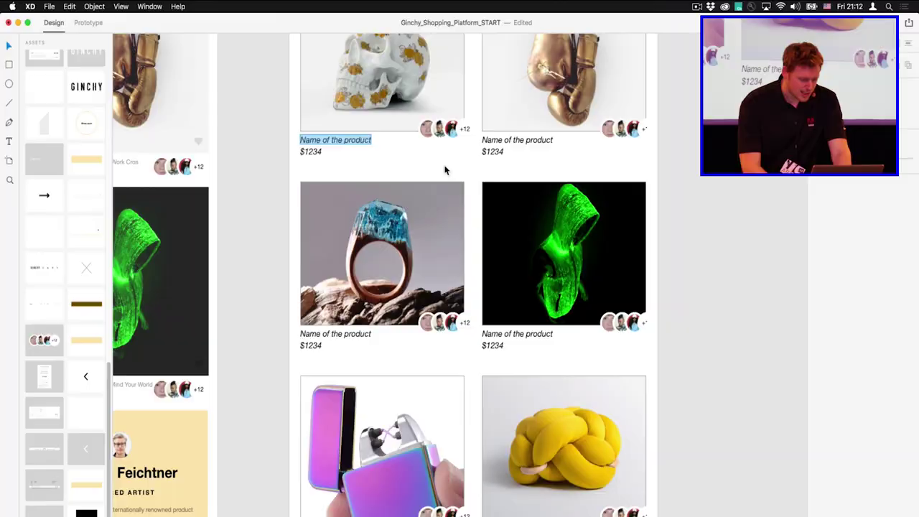
left_click_drag(444, 170, 444, 171)
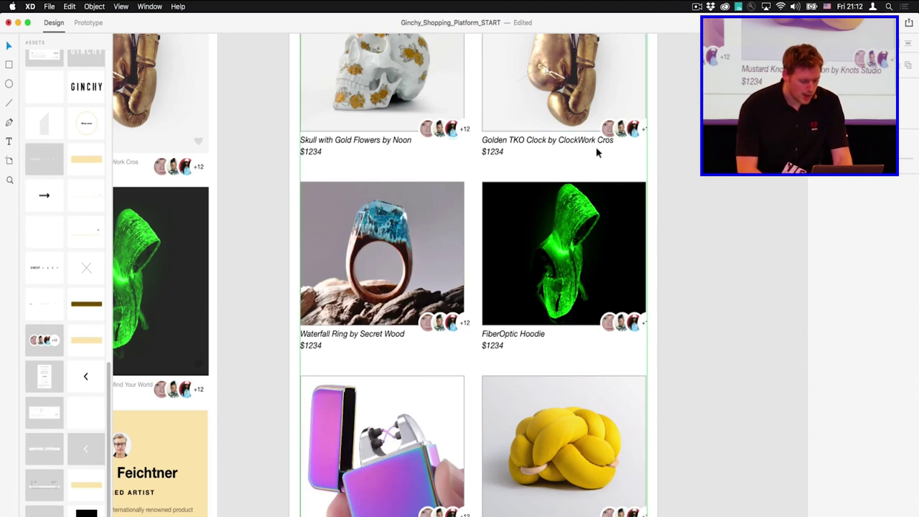
Nudge the avatar group slightly up and to the left in the repeat grid's cards
key("shift+Up")
key("shift+Up")
key("shift+Up")
key("shift+Left")
key("shift+Left")
key("shift+Right")
Enlarge the price text in the repeat grid and change the skull card's price to $123
key("Tab")
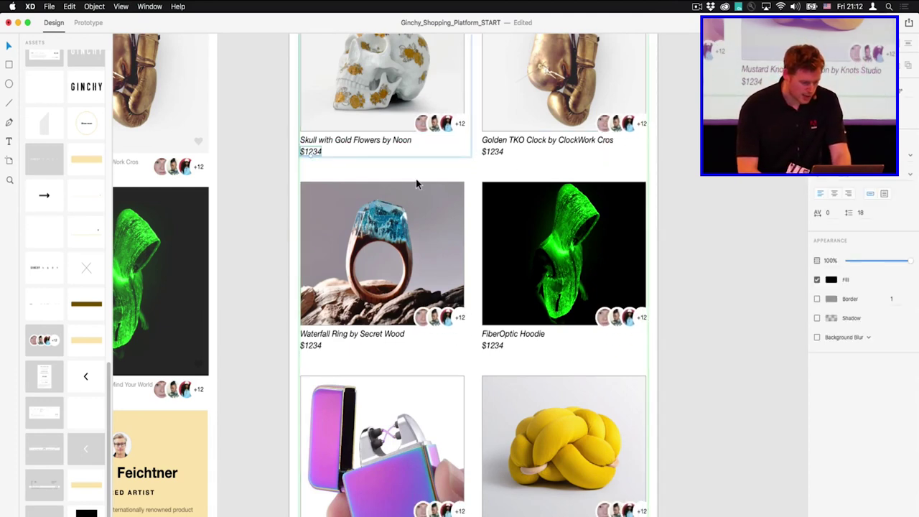
left_click_drag(413, 186, 424, 185)
double_click(426, 185)
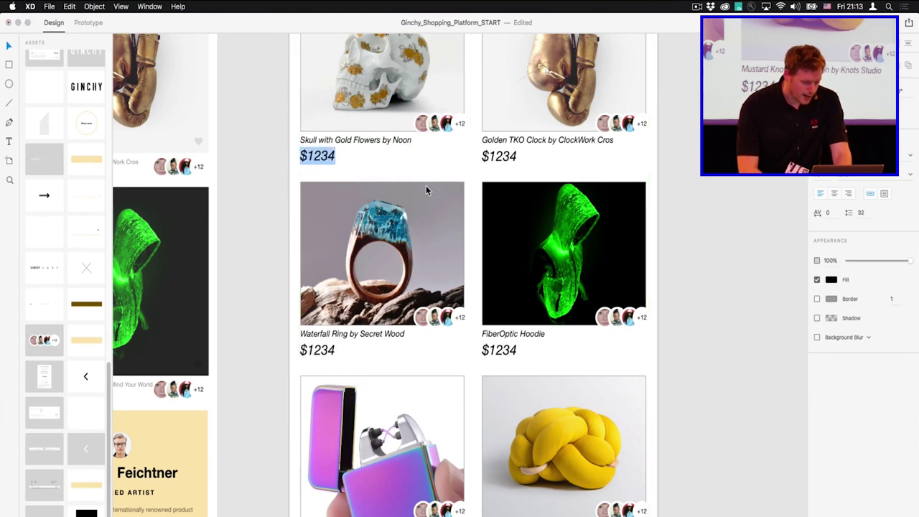
key("Right")
key("BackSpace")
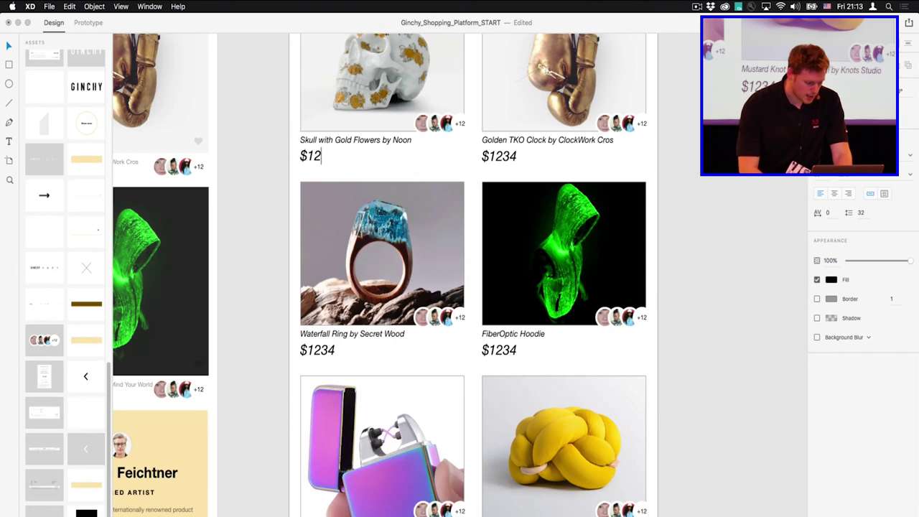
key("Escape")
left_click(353, 166)
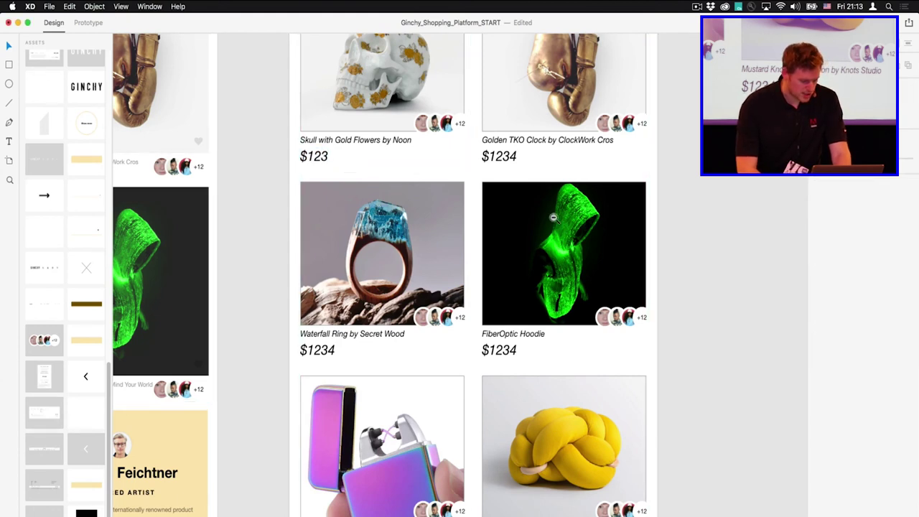
Switch to the QuickTime Player window showing the phone's Live Preview screen
scroll(605, 214, "down", 5, "alt")
left_click_drag(607, 236, 555, 358)
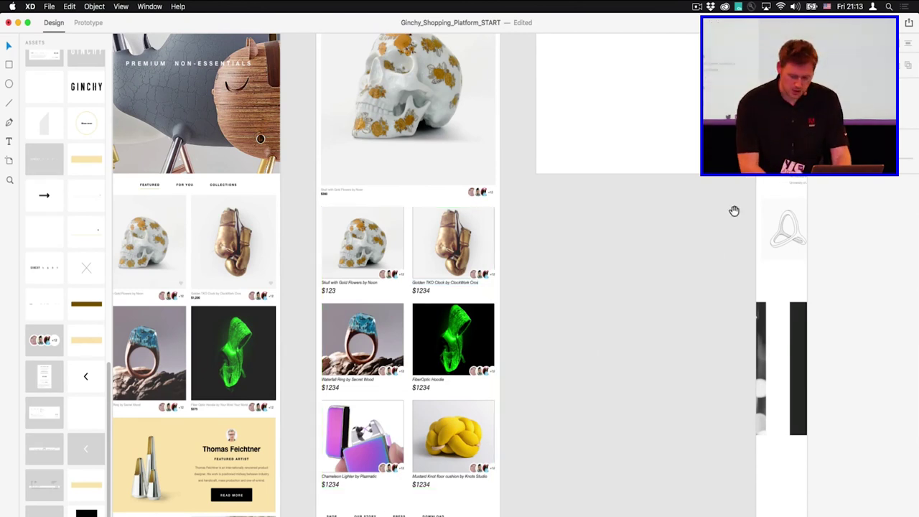
left_click_drag(734, 211, 708, 330)
scroll(681, 283, "down", 4, "alt")
left_click_drag(681, 283, 651, 294)
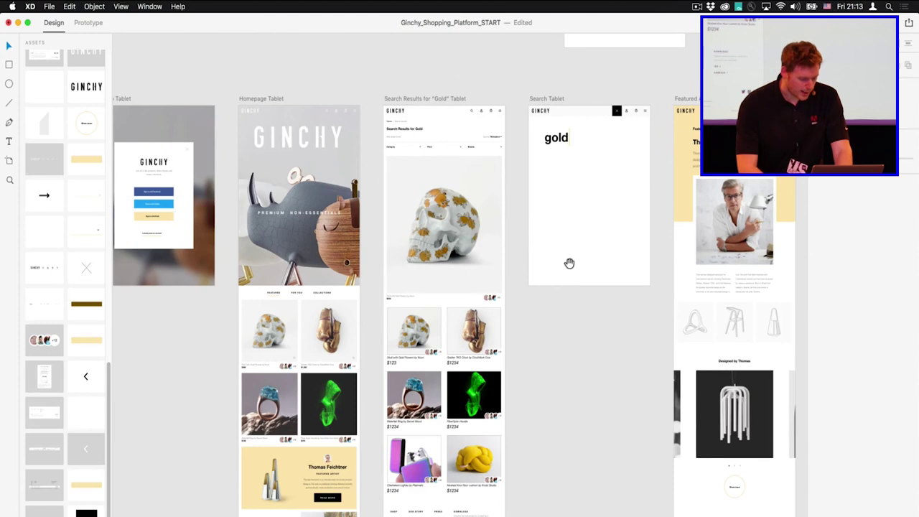
left_click_drag(569, 263, 639, 222)
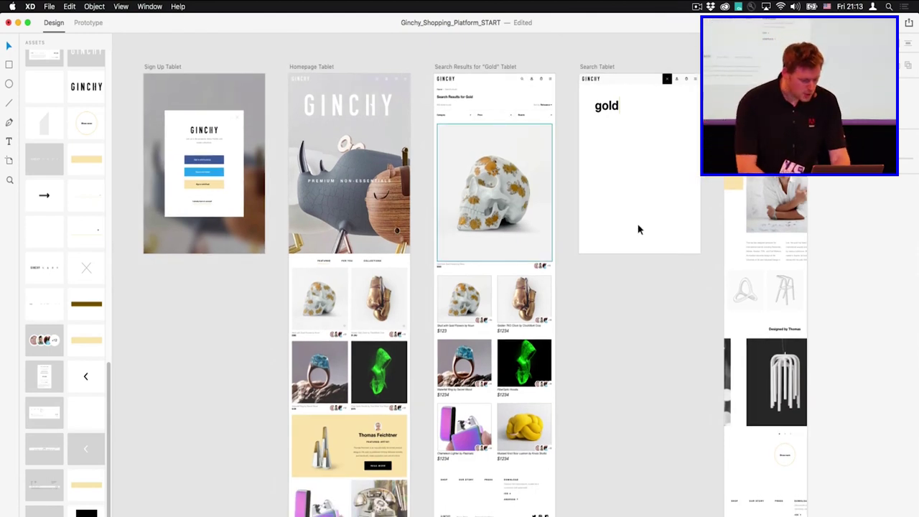
key("super+Tab")
key("super+Tab")
key("super+Tab")
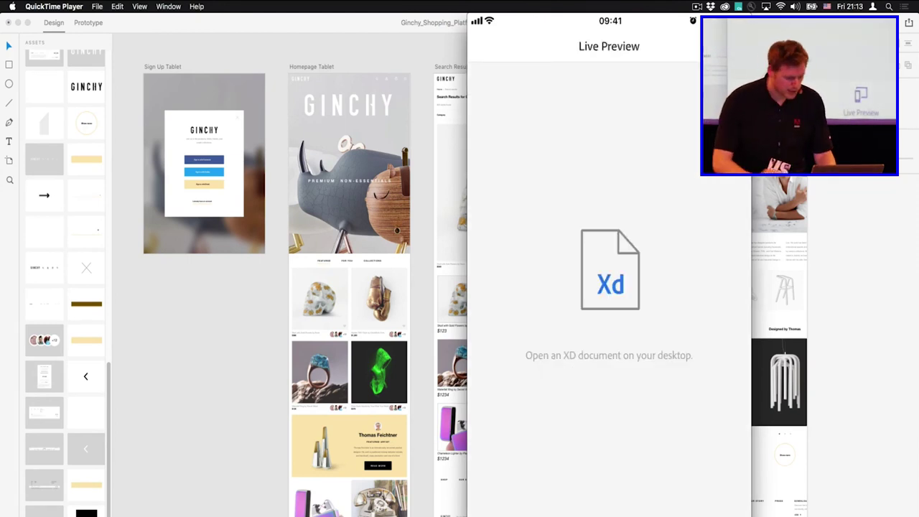
Arrange the phone preview beside a narrowed Adobe XD window and select the Homepage Tablet hero image
left_click_drag(695, 22, 782, 22)
key("super+Tab")
left_click_drag(918, 232, 574, 227)
left_click_drag(792, 20, 838, 20)
left_click(505, 271)
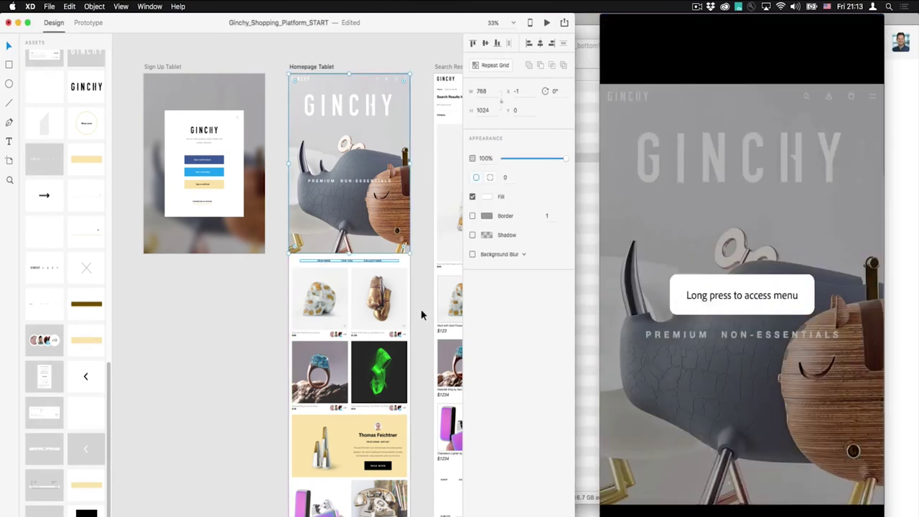
Move the large Ginchy logo higher in the hero image on the Homepage Mobile artboard
scroll(421, 309, "down", 3, "alt")
scroll(404, 381, "down", 10)
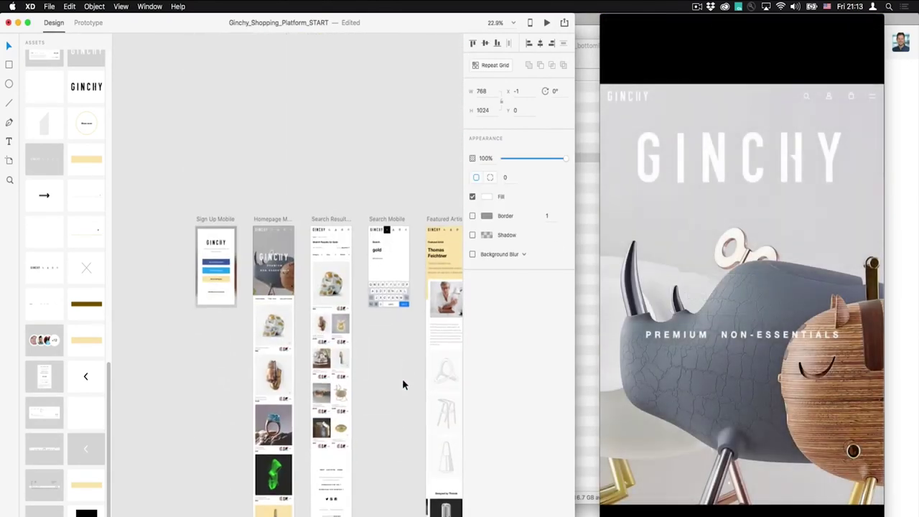
scroll(402, 384, "down", 3)
key("Tab")
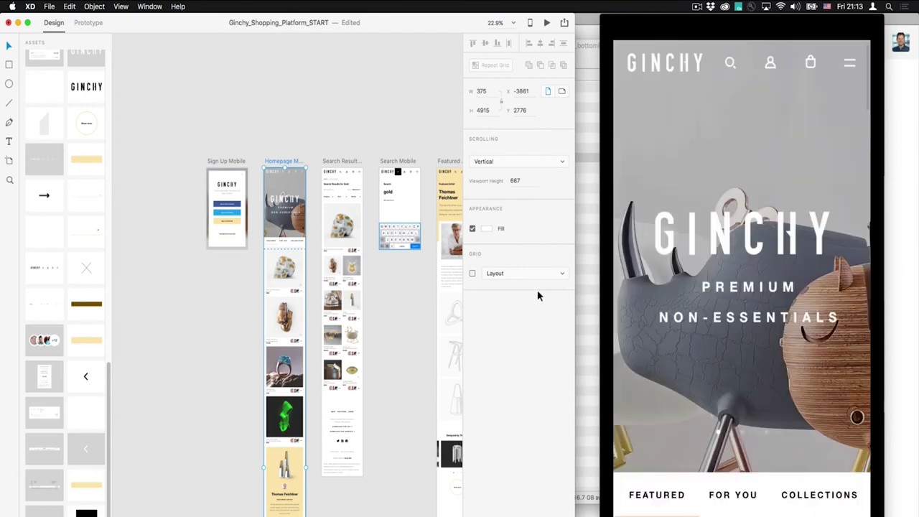
left_click(285, 199)
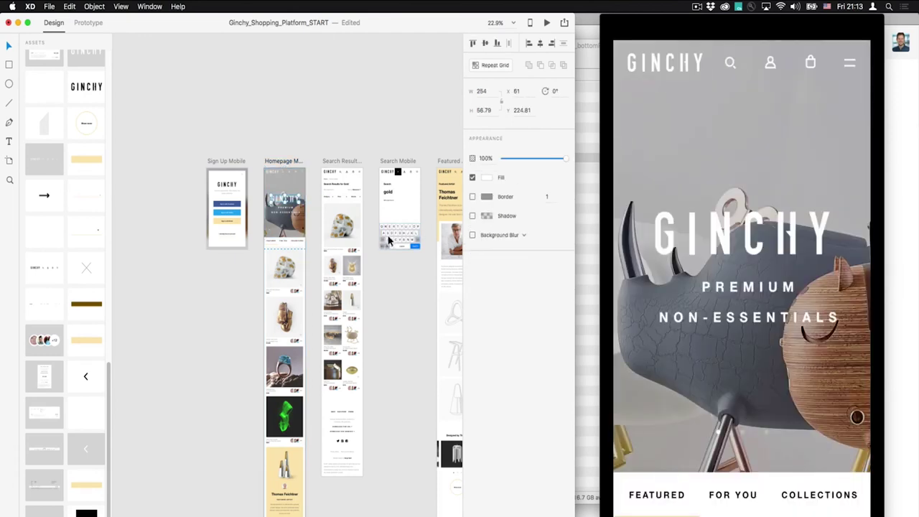
left_click_drag(388, 230, 388, 226)
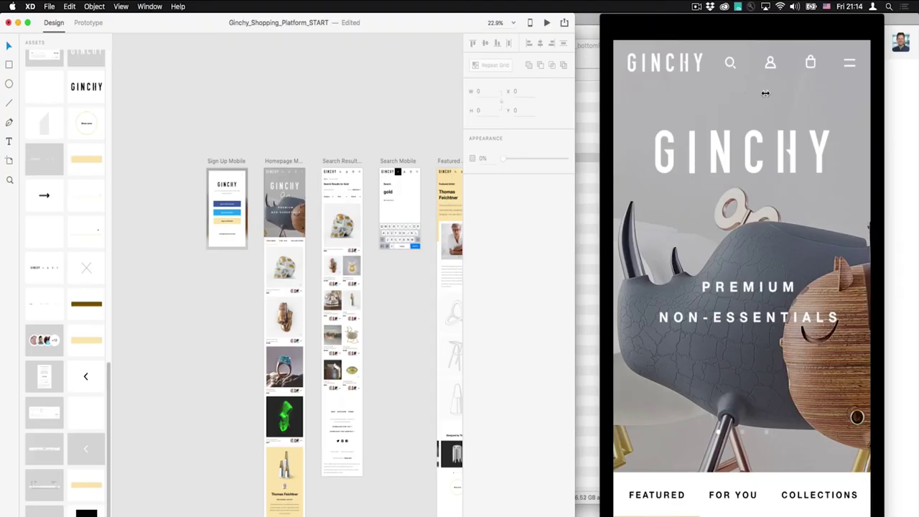
Close the Ginchy shopping platform document without saving it and open the recent file Ceeya_App_START.xd
left_click_drag(766, 94, 591, 97)
key("super+w")
key("super+d")
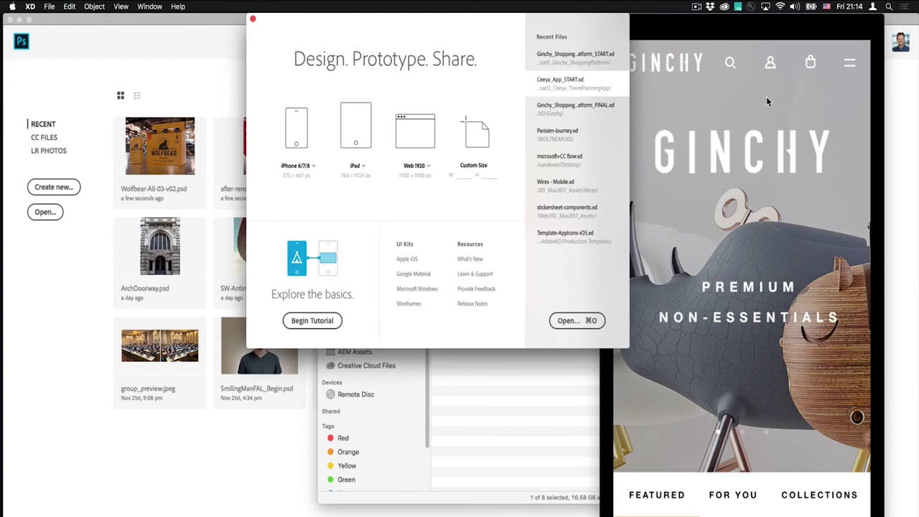
left_click(553, 93)
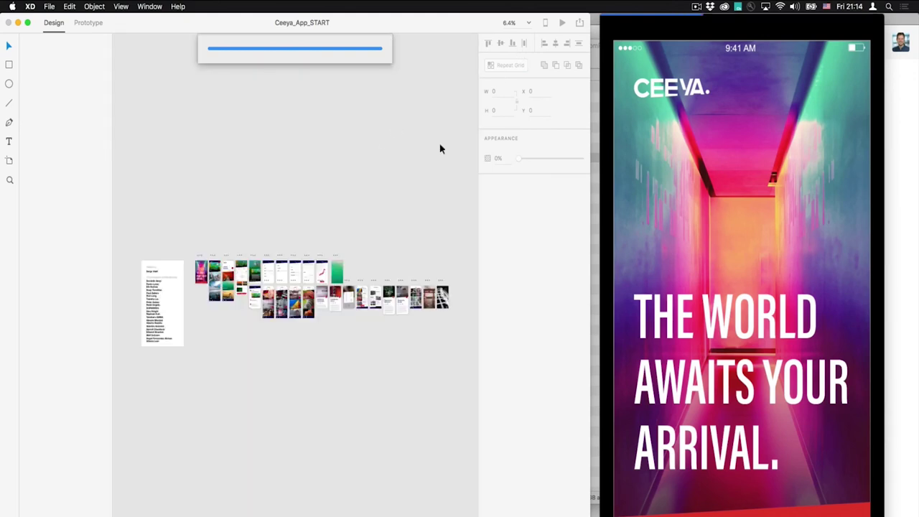
Examine the Ceeya travel app's artboards, from Welcome and the home screens through Saved Trip, Events and Recommended Site 1 to Add To
scroll(209, 285, "up", 3, "alt")
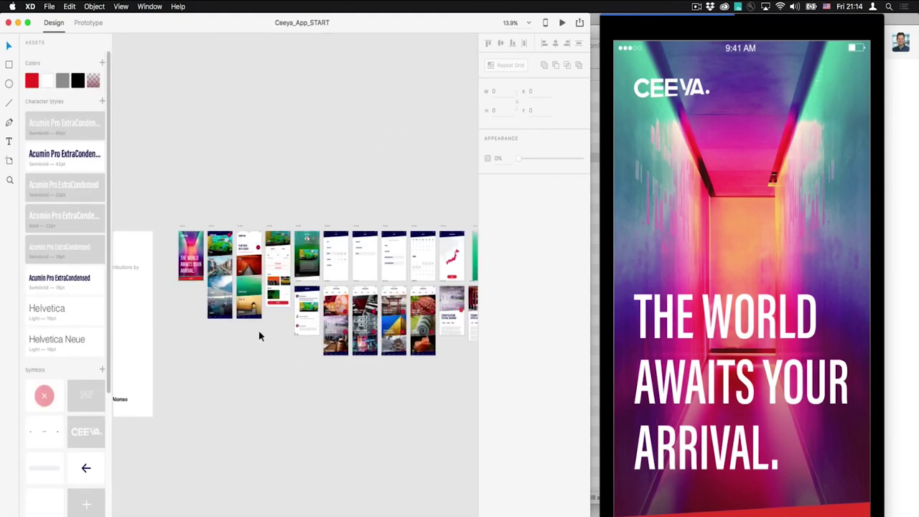
scroll(259, 335, "up", 8, "ctrl")
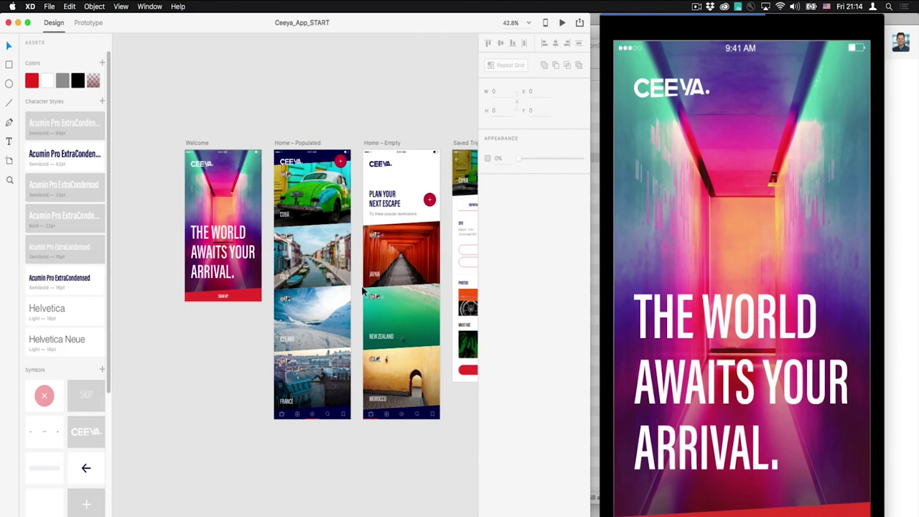
scroll(349, 284, "up", 4, "alt")
left_click_drag(363, 293, 436, 230)
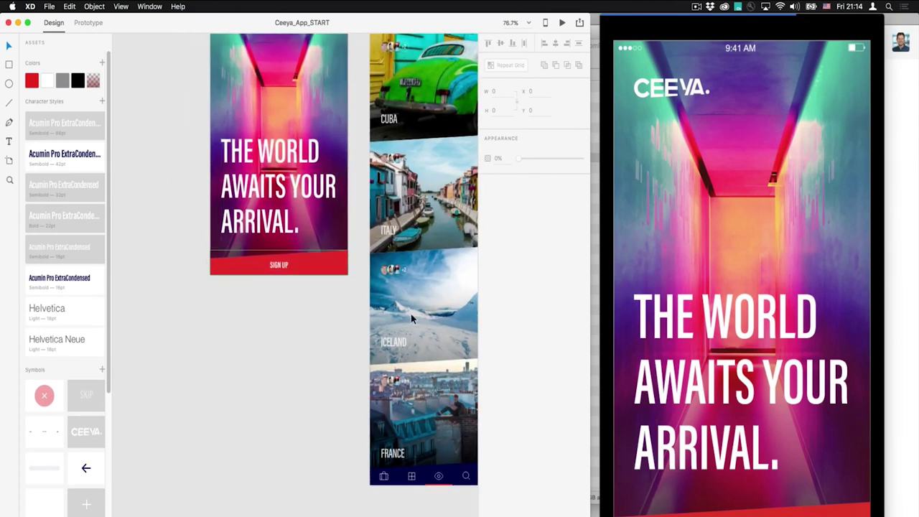
left_click_drag(454, 267, 263, 410)
left_click_drag(376, 343, 359, 254)
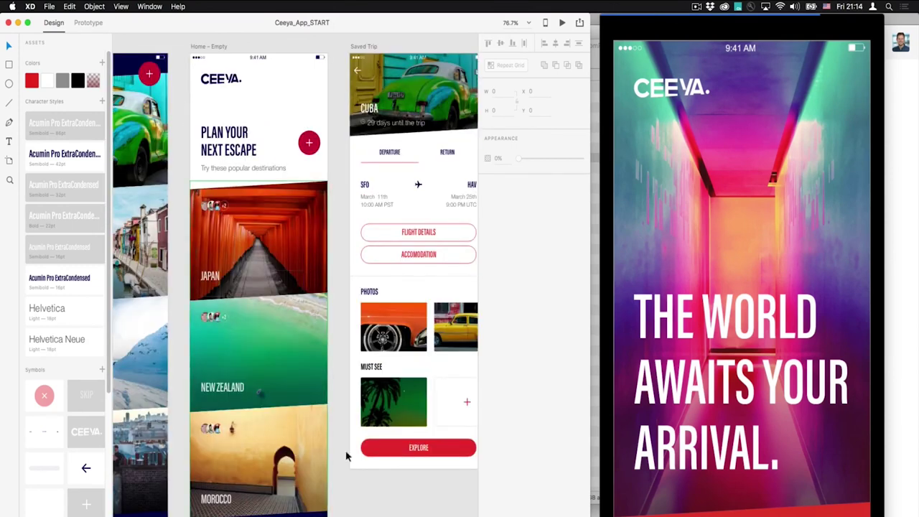
left_click_drag(377, 422, 351, 418)
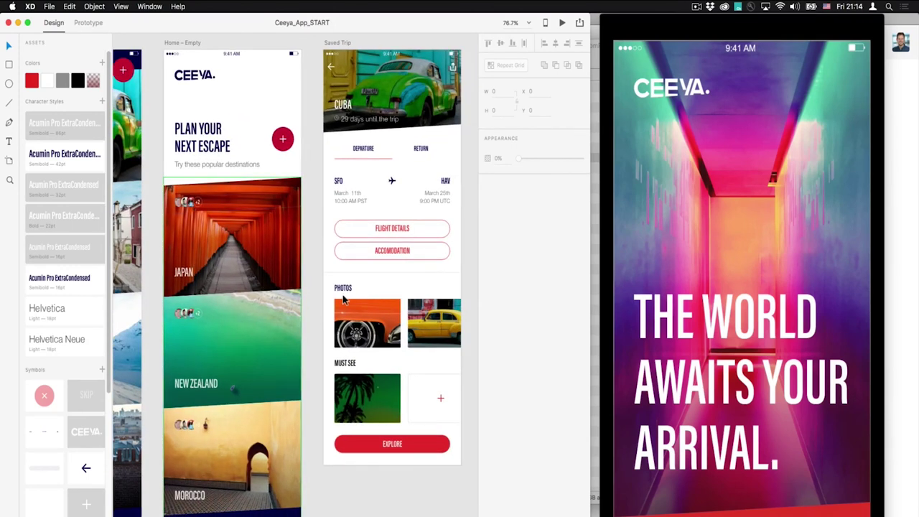
left_click_drag(568, 328, 339, 334)
left_click_drag(434, 349, 323, 309)
left_click_drag(428, 505, 353, 312)
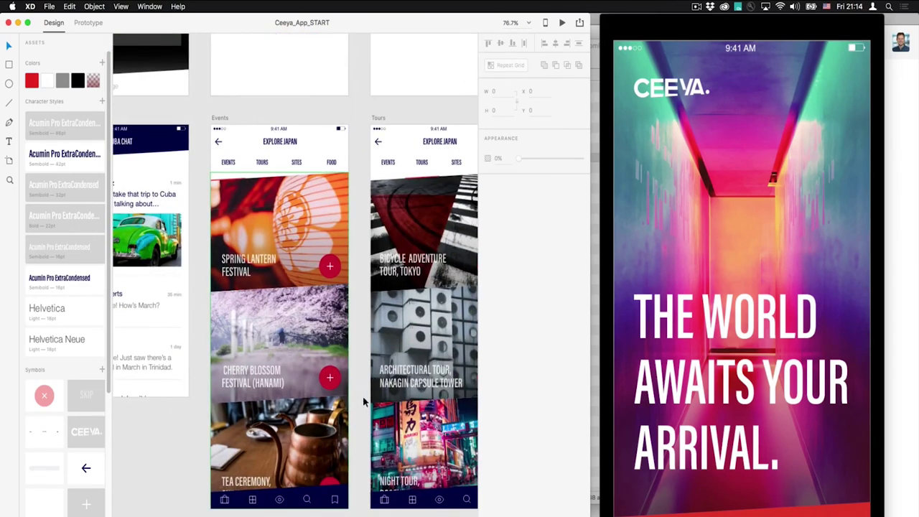
left_click_drag(459, 419, 302, 416)
left_click_drag(438, 431, 300, 424)
left_click_drag(465, 443, 324, 449)
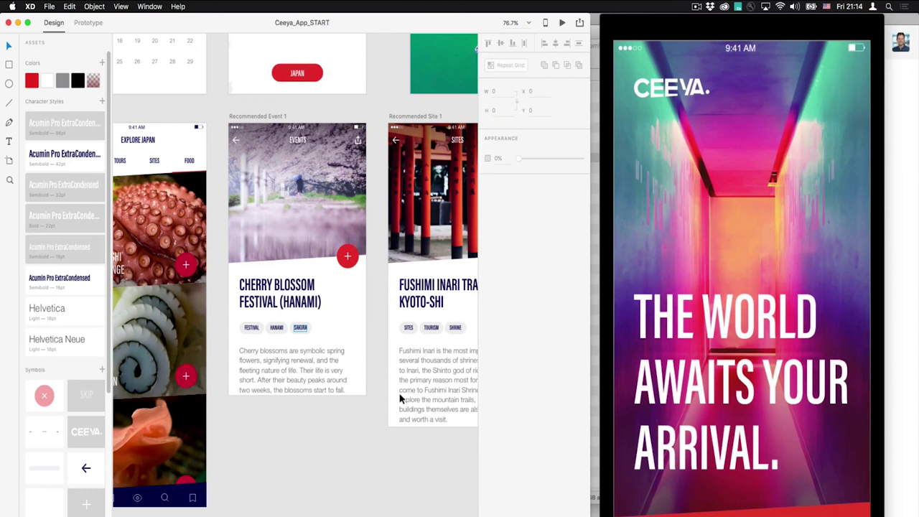
scroll(400, 399, "right", 2)
scroll(412, 336, "right", 5)
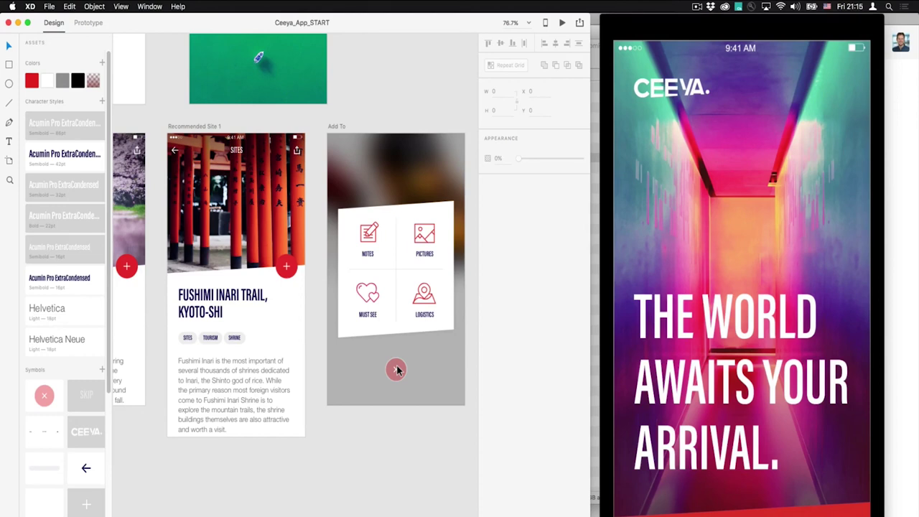
In Prototype mode, link the Welcome artboard's Sign Up button to Home – Empty with a Dissolve transition, Ease Out easing and 0.4 s duration
left_click(89, 23)
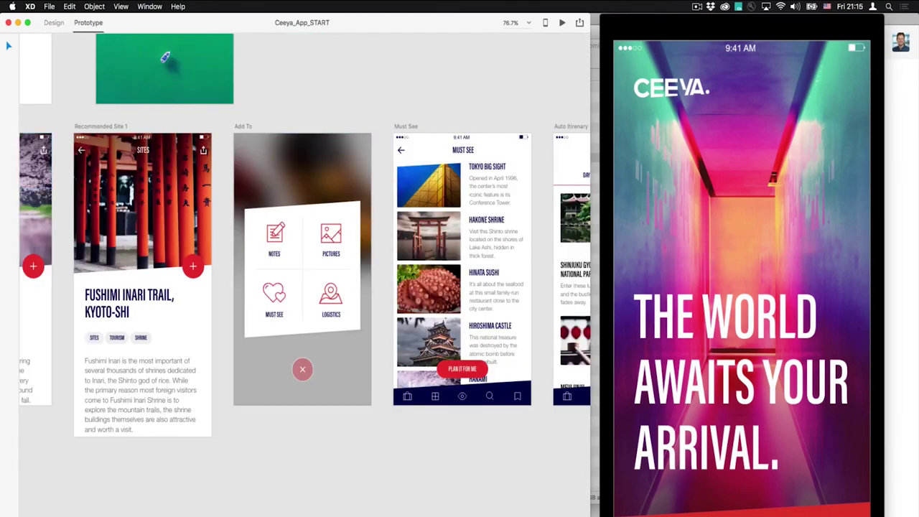
scroll(569, 306, "left", 10)
scroll(569, 306, "up", 3)
scroll(569, 306, "left", 15)
scroll(569, 305, "up", 10)
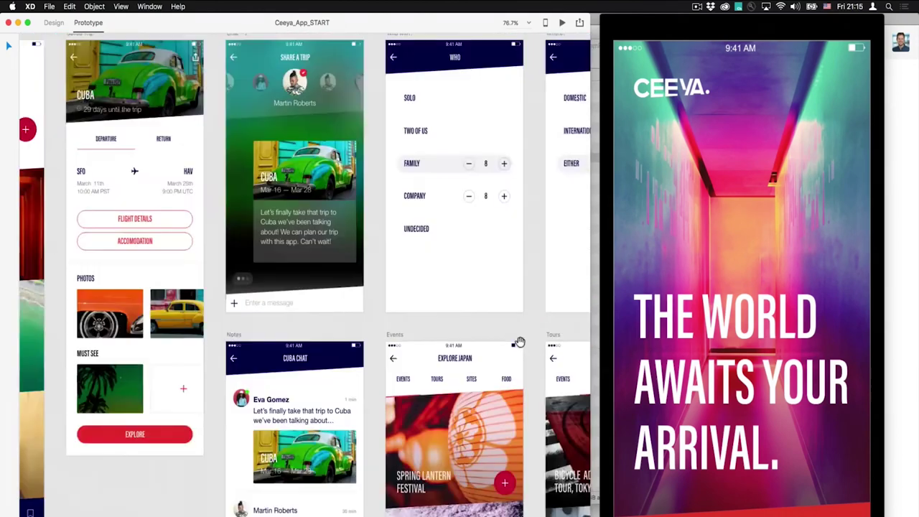
scroll(503, 303, "right", 5)
scroll(503, 303, "down", 1)
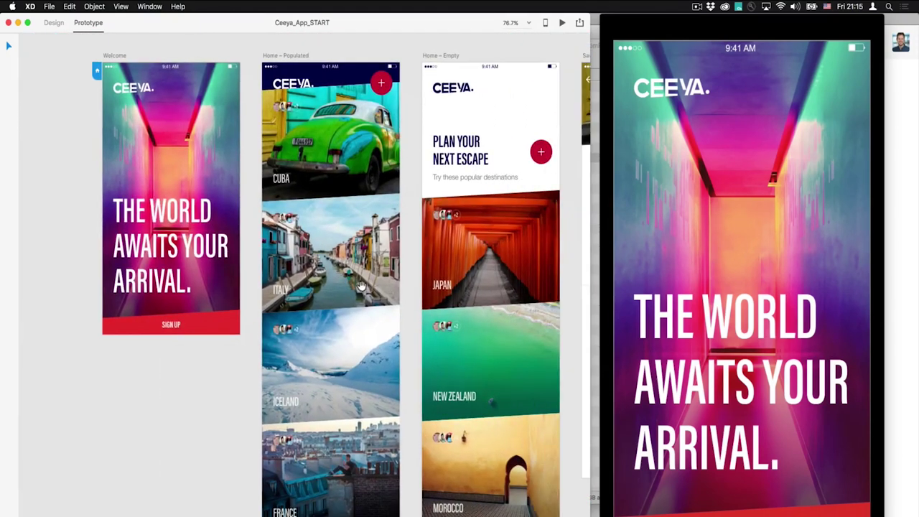
left_click_drag(495, 372, 397, 354)
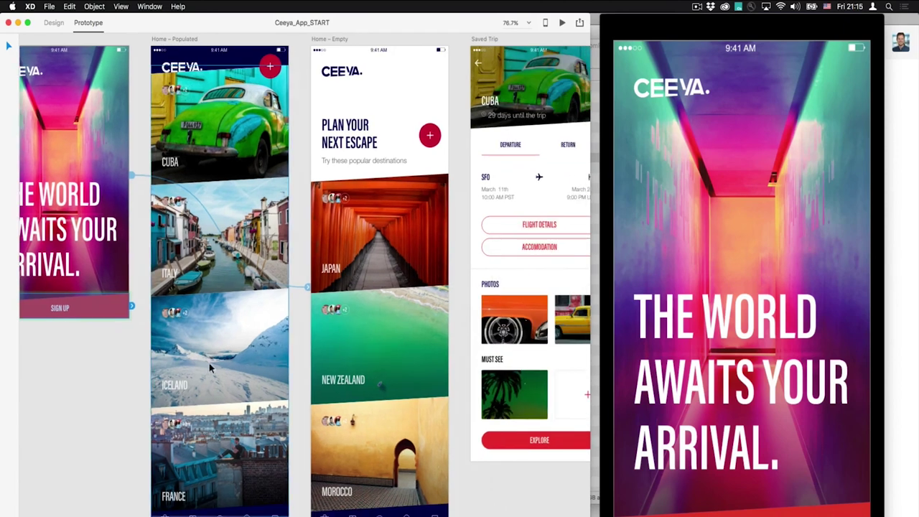
left_click_drag(132, 306, 321, 169)
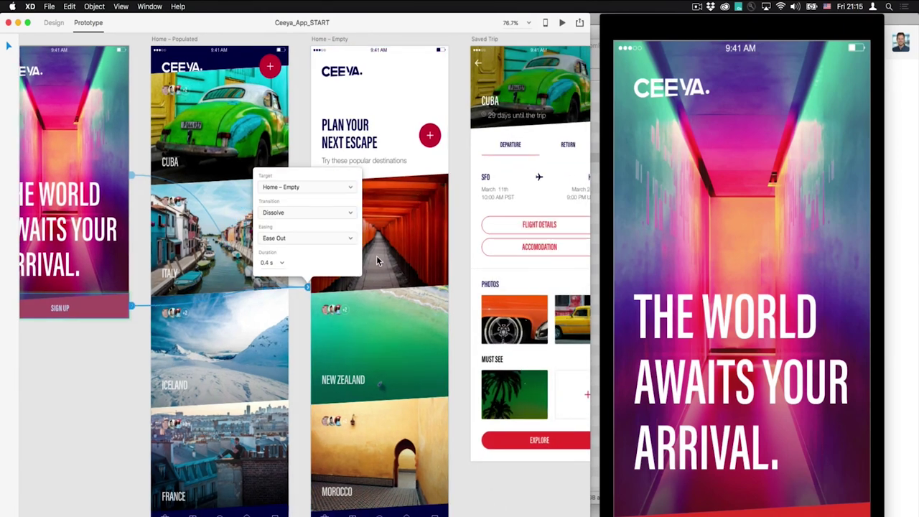
left_click(634, 432)
Link the Japan photo on the Home – Empty artboard to the Events artboard with the Dissolve transition
left_click_drag(536, 412, 255, 347)
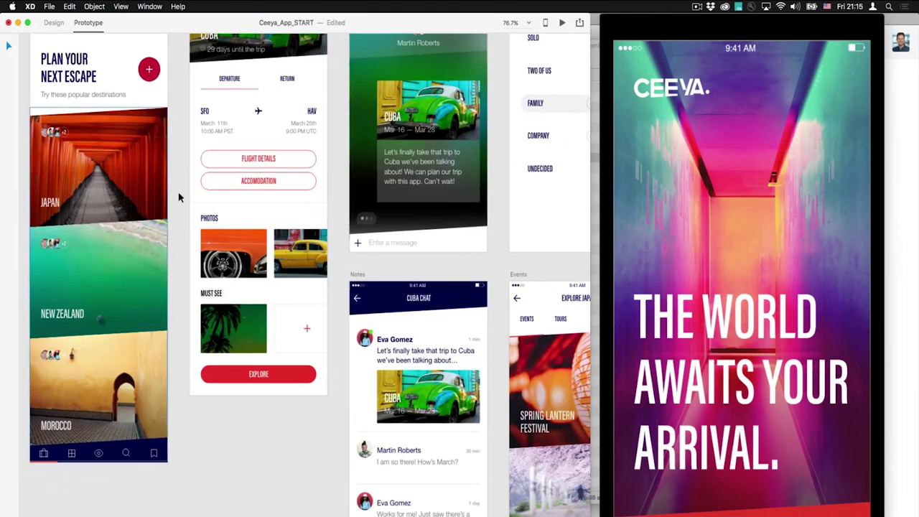
left_click(160, 197)
scroll(137, 197, "right", 3)
scroll(137, 197, "down", 1)
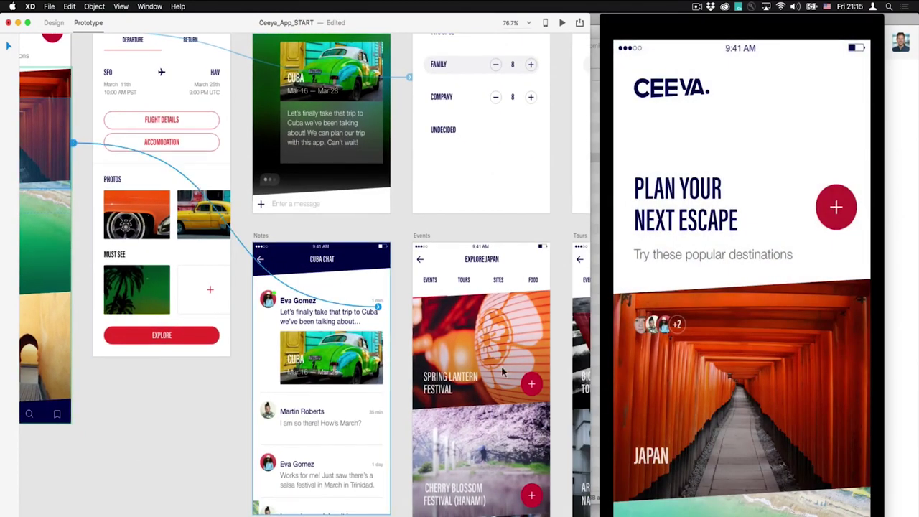
left_click_drag(547, 377, 546, 380)
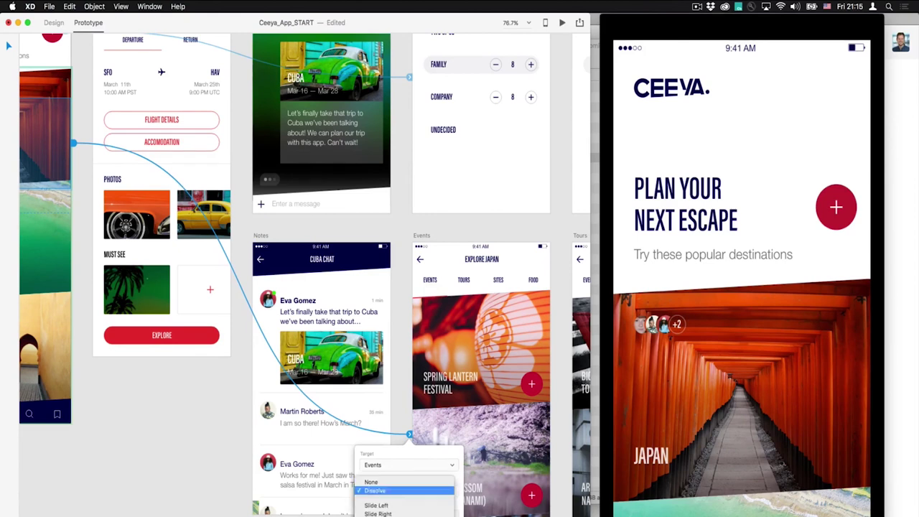
Link the Cherry Blossom Festival card on the Events artboard to the Recommended Event 1 artboard
left_click_drag(570, 461, 232, 303)
left_click(201, 340)
left_click_drag(369, 316, 270, 246)
scroll(270, 246, "right", 2)
scroll(269, 246, "down", 1)
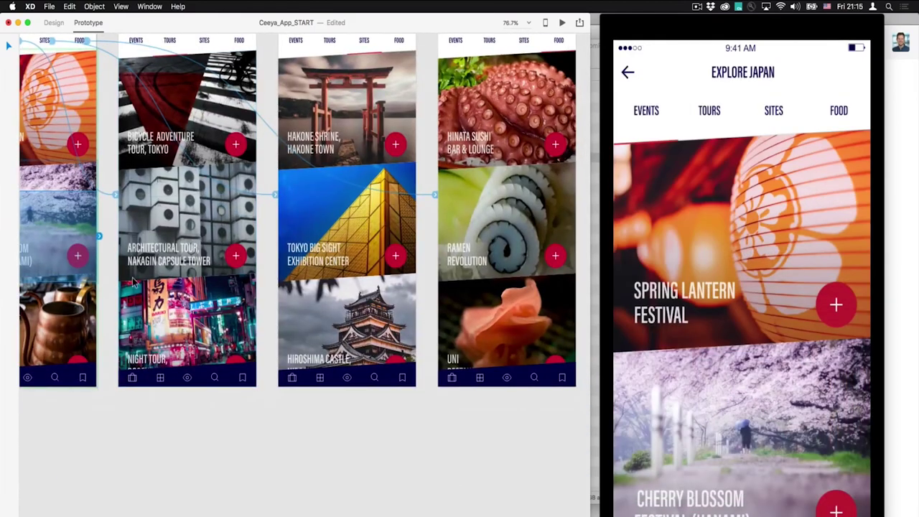
scroll(133, 282, "down", 5, "ctrl")
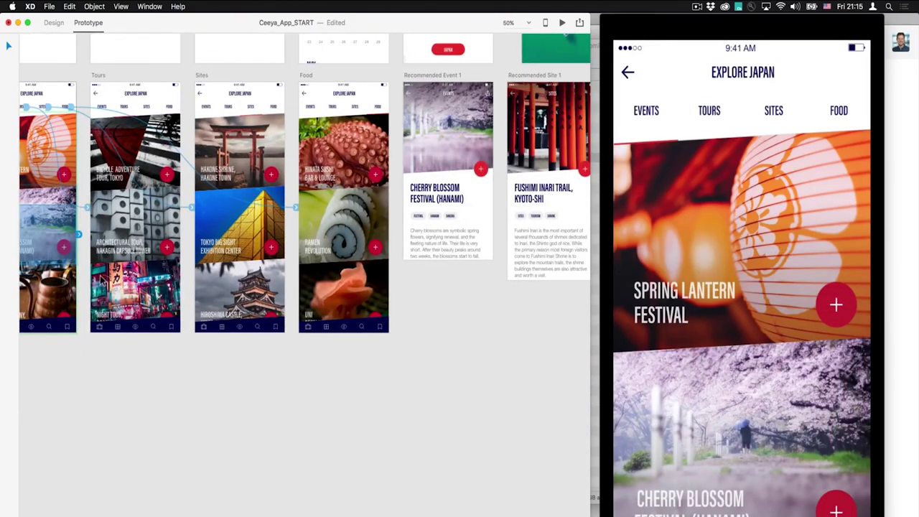
left_click(447, 246)
Select the plus button on Recommended Event 1 to check its link to Add To, and return the preview to the Welcome artboard
scroll(410, 353, "right", 5)
scroll(410, 353, "up", 2)
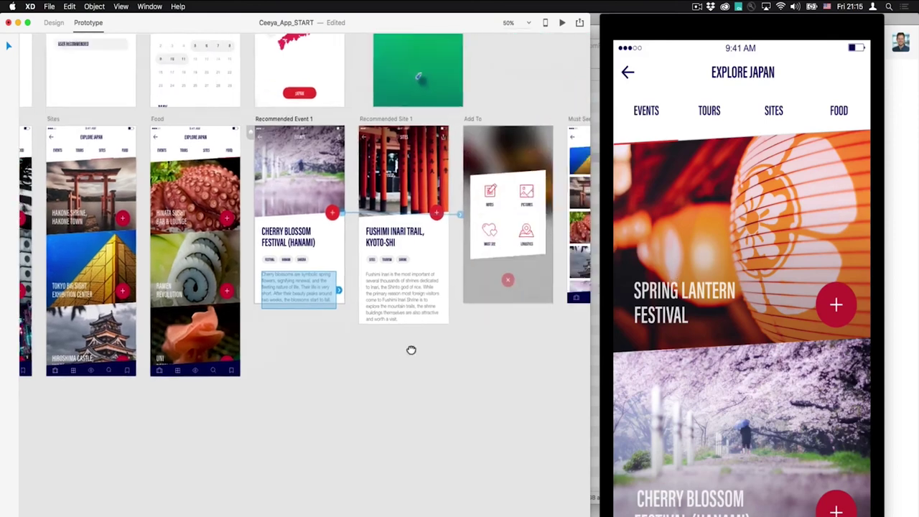
left_click_drag(388, 274, 316, 279)
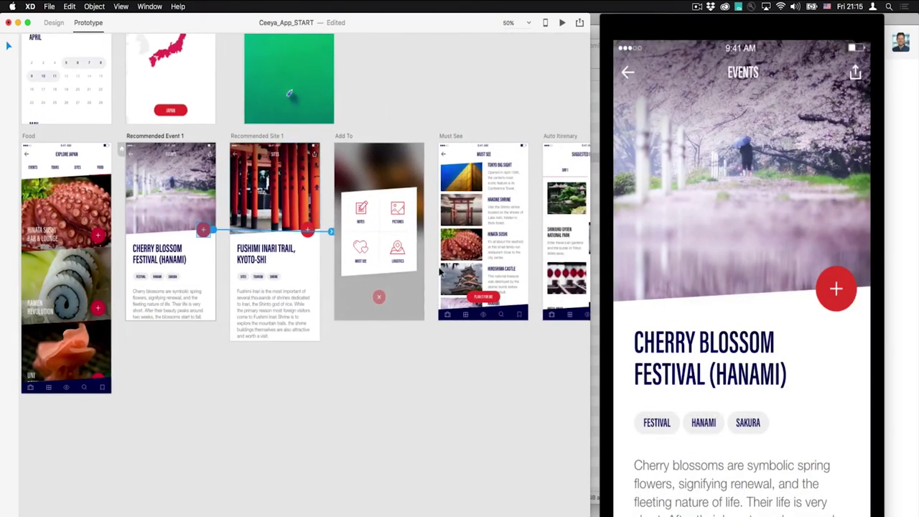
scroll(440, 271, "left", 15)
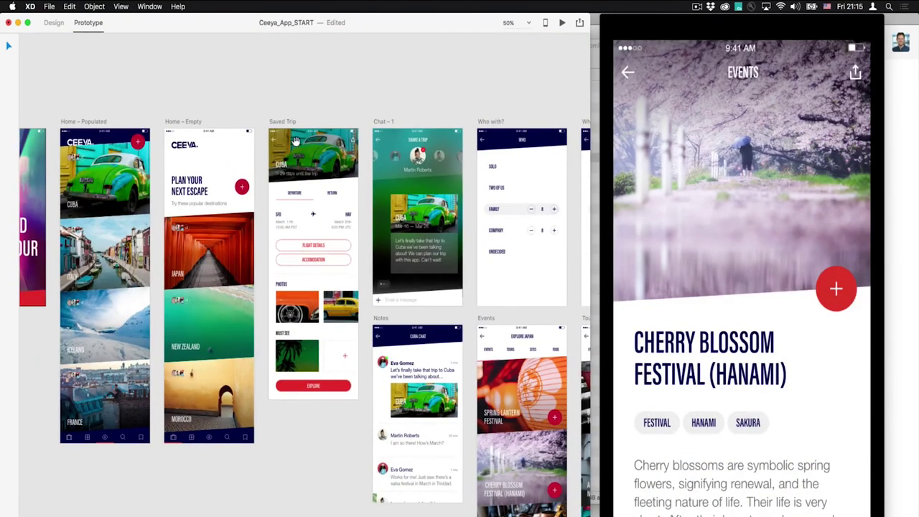
scroll(295, 142, "left", 10)
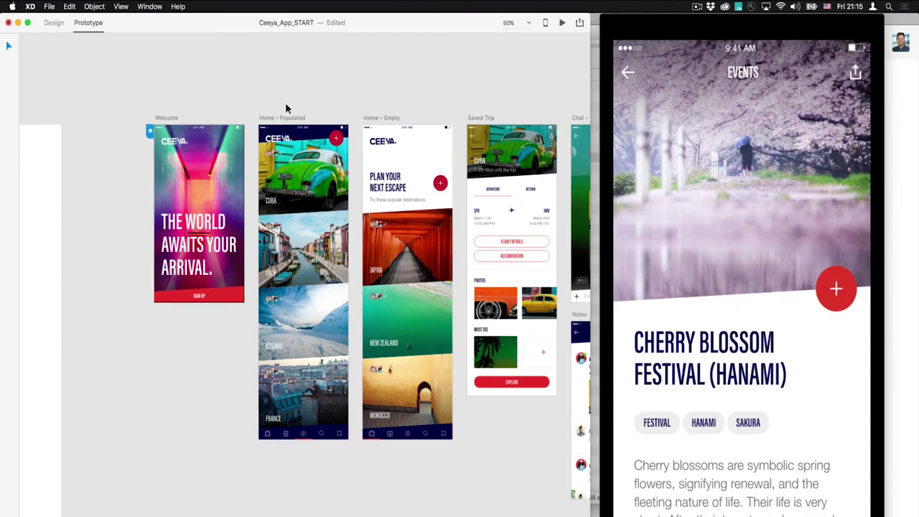
left_click(209, 140)
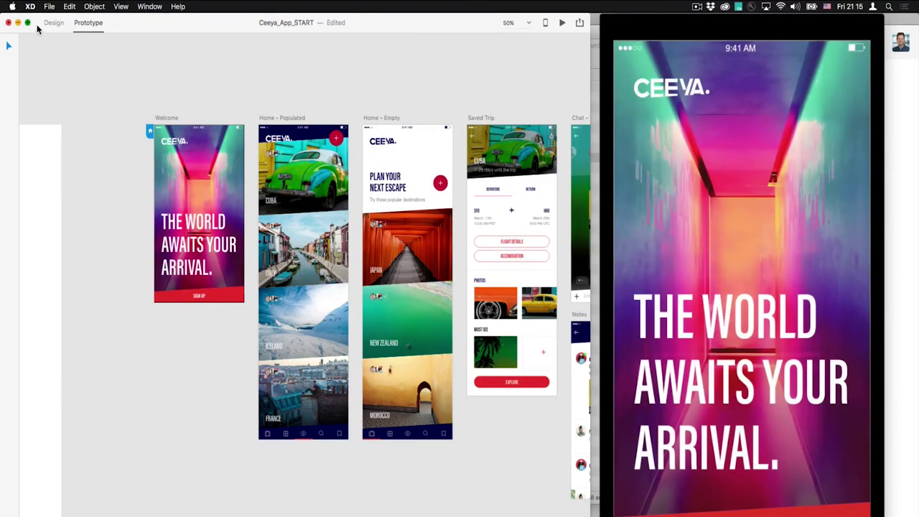
Enlarge the XD window to full width and publish the Ceeya_App_START prototype as a public link with comments allowed
left_click(27, 23)
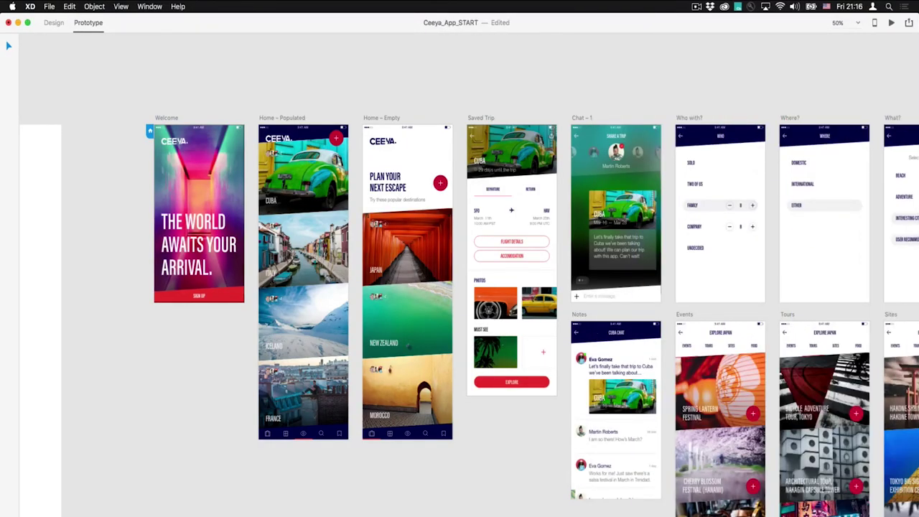
left_click(909, 23)
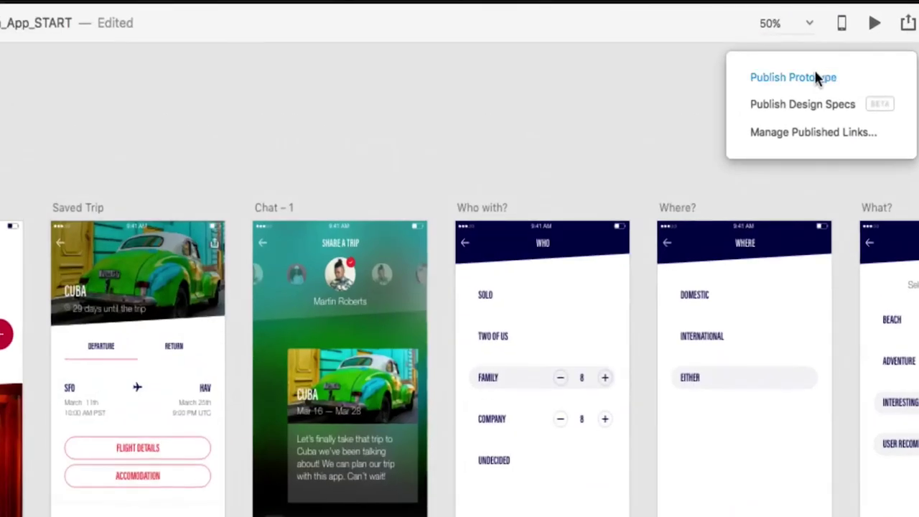
left_click(816, 77)
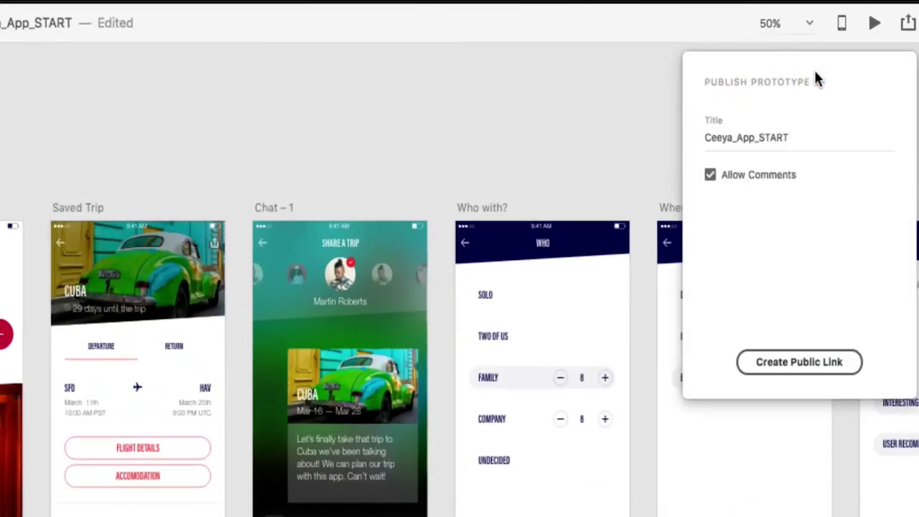
left_click(788, 362)
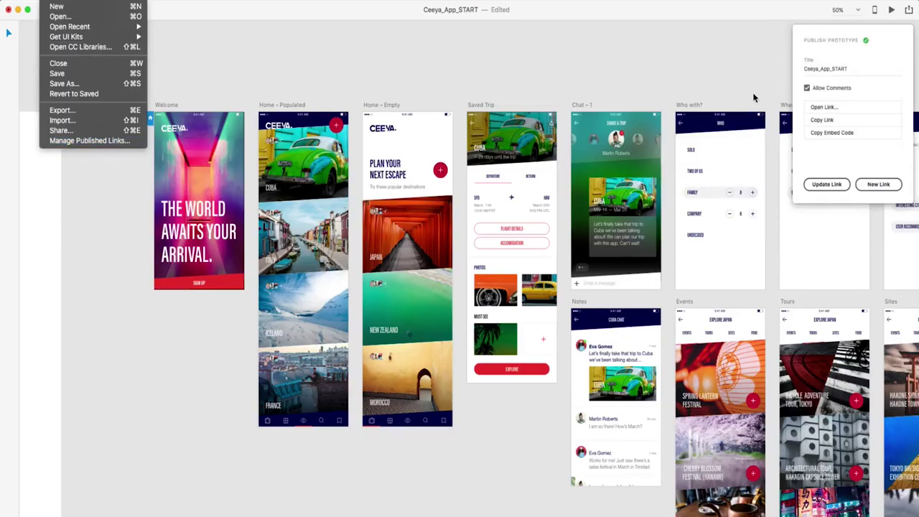
Open the published prototype in Chrome and follow its Sign Up button to the popular destinations on Home – Empty
key("Escape")
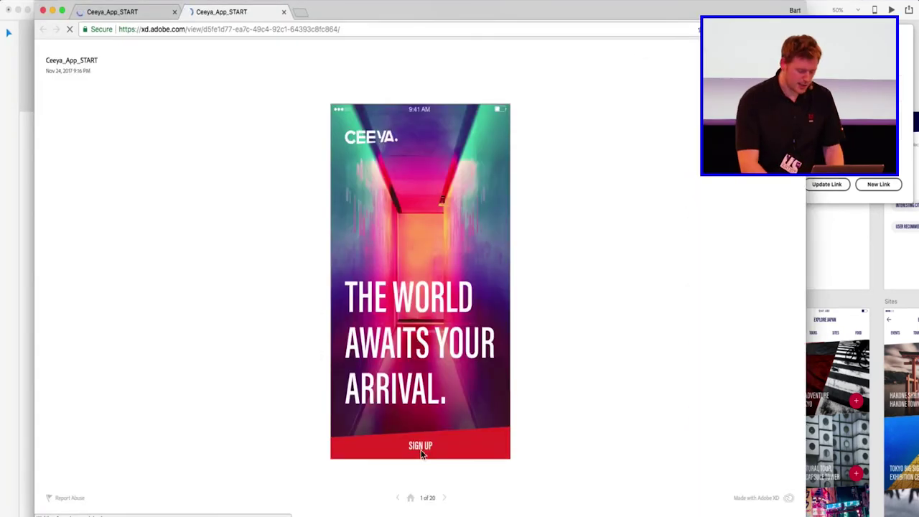
left_click(421, 446)
scroll(610, 395, "down", 5)
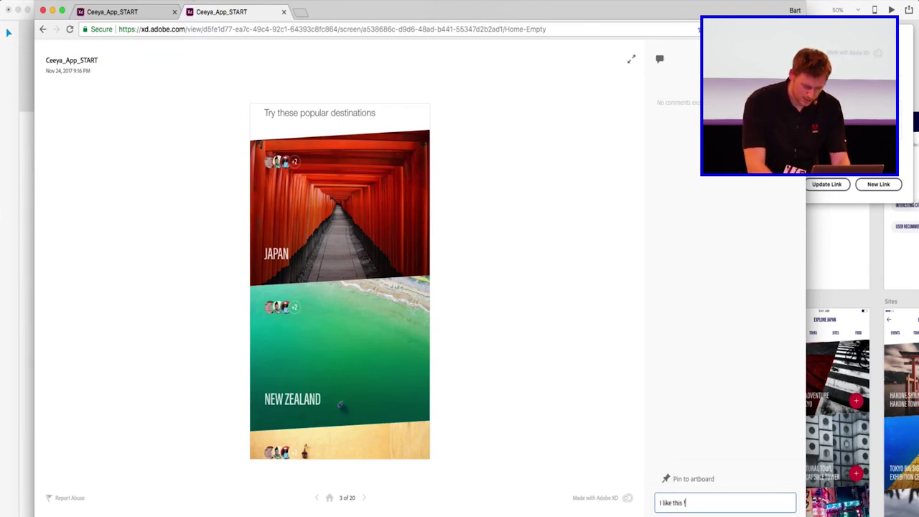
Post the comment "I like this !" pinned to the Japan title on the Home – Empty screen
left_click(688, 478)
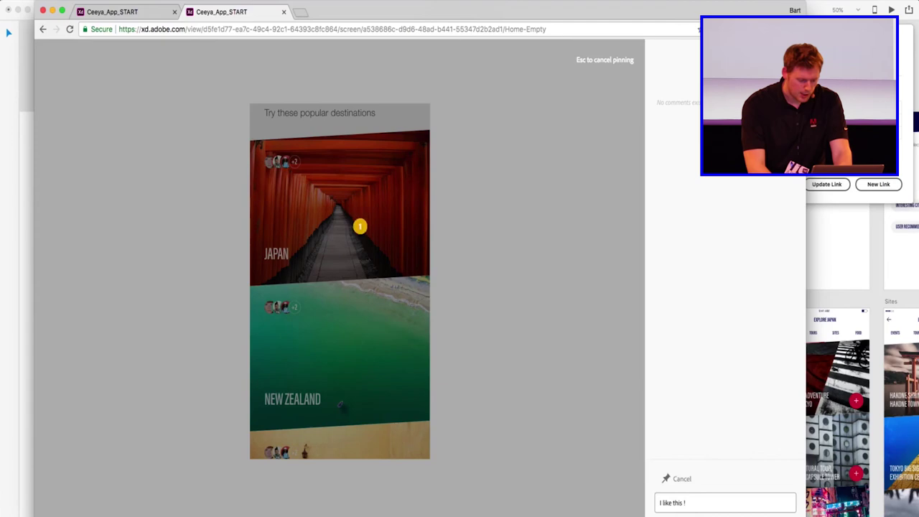
key("Escape")
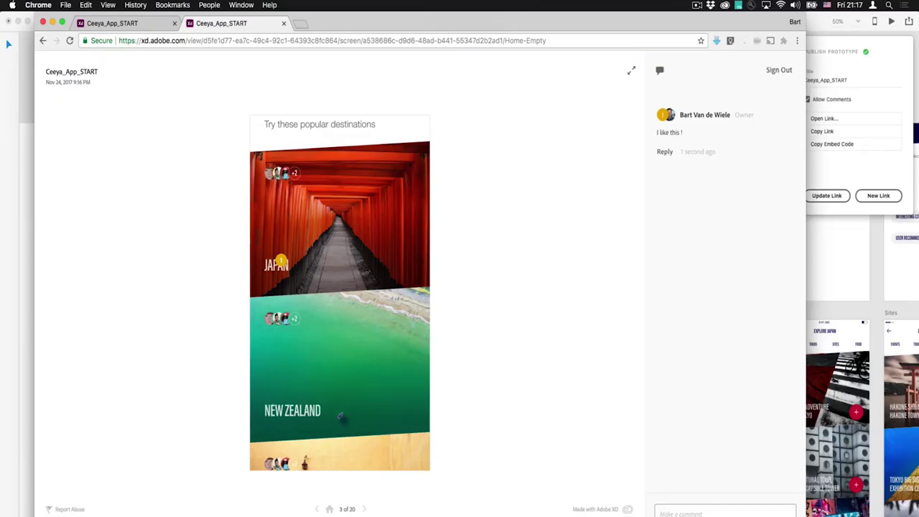
Switch to Photoshop CC 2018 and show the Lightroom photos on its start screen
left_click(711, 5)
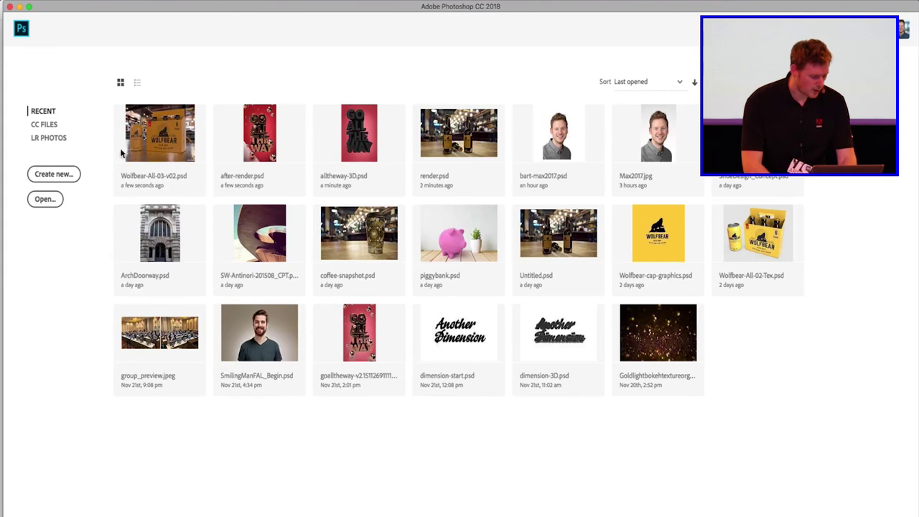
left_click(48, 137)
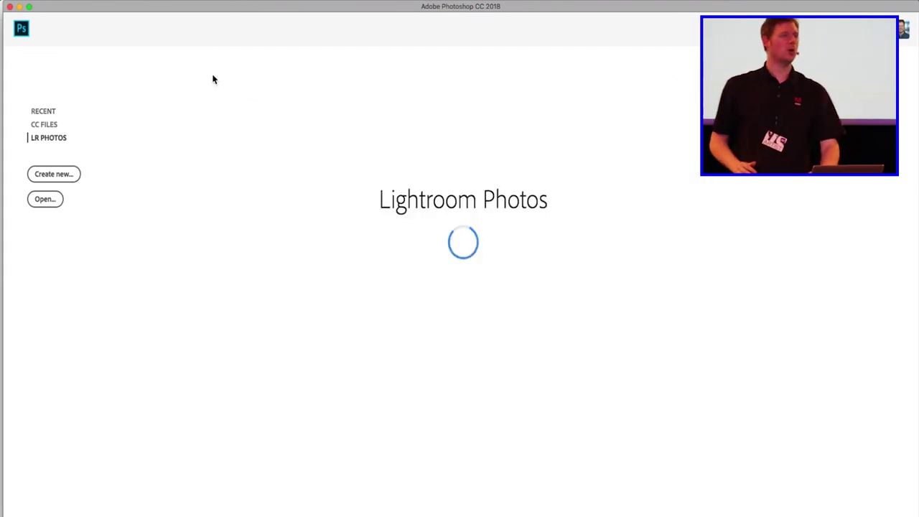